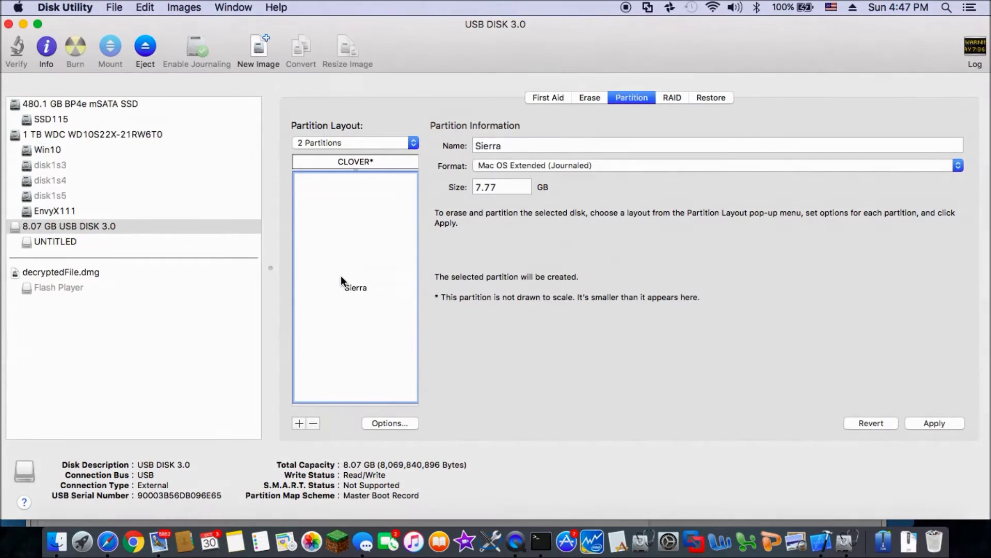
Step: Check the CLOVER and Sierra partition settings for the 8.07 GB USB disk and confirm the Master Boot Record scheme
mouse_move(342, 277)
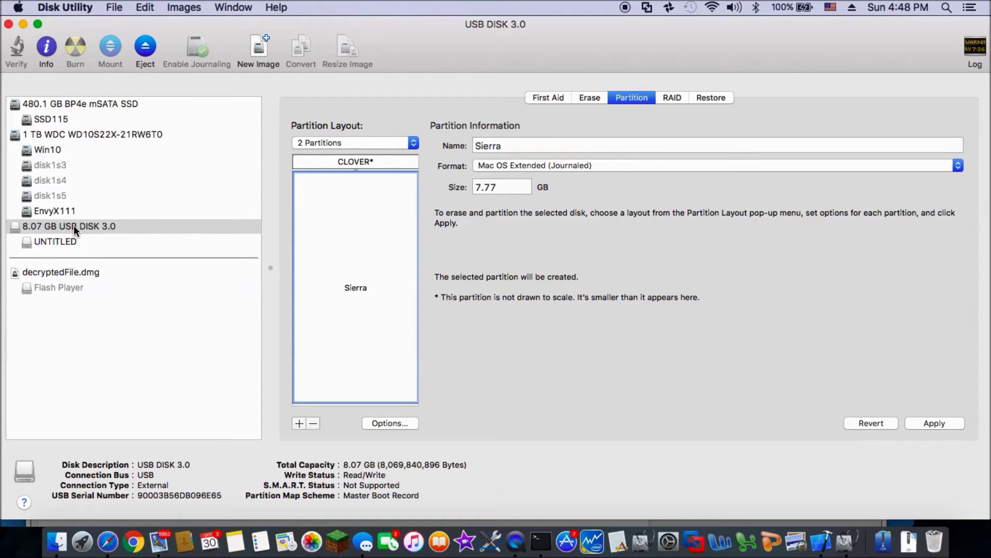
mouse_move(74, 225)
click(383, 162)
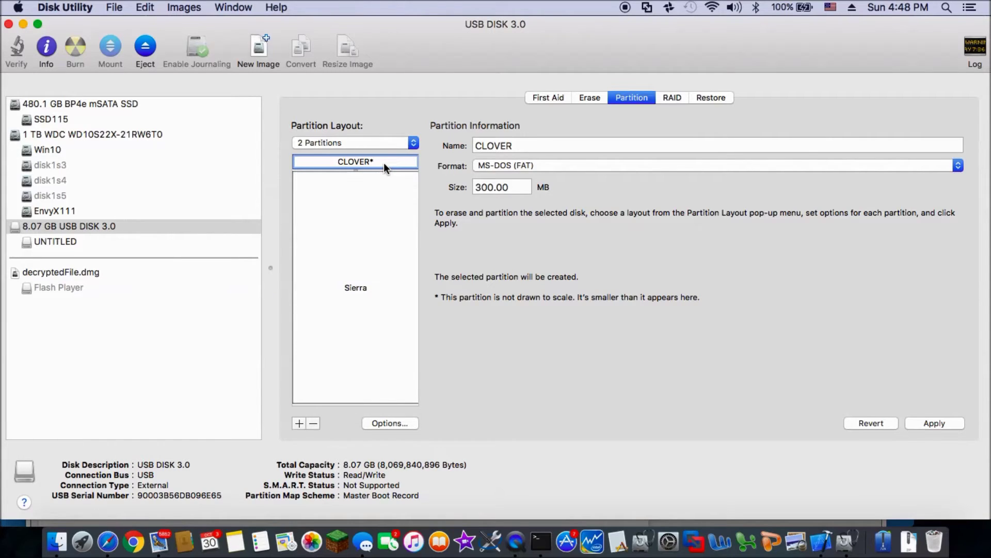
click(370, 249)
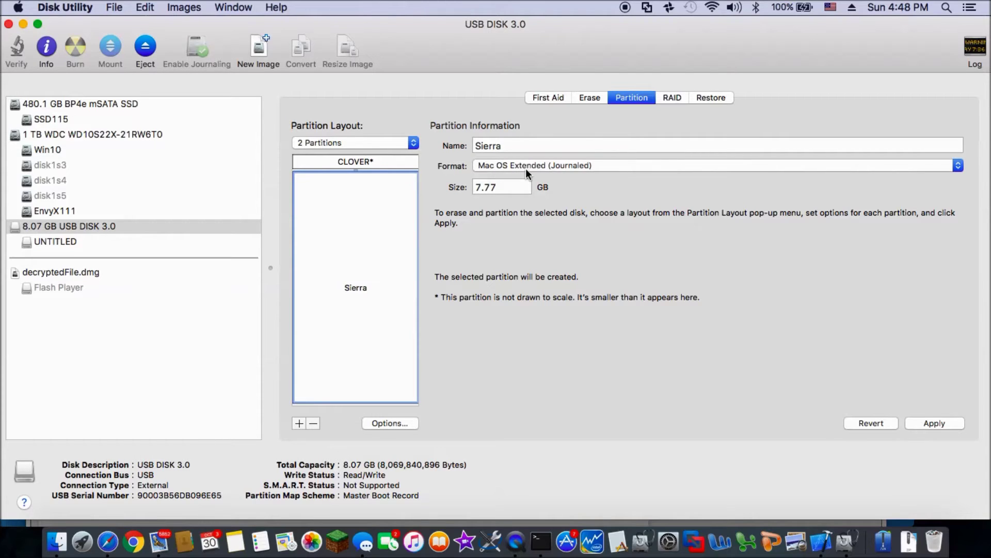
click(401, 424)
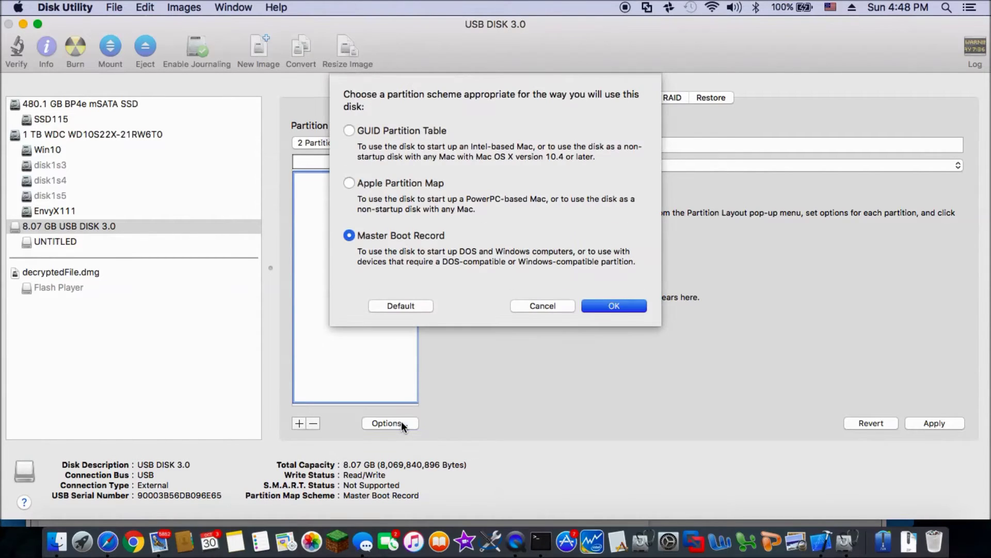
click(624, 306)
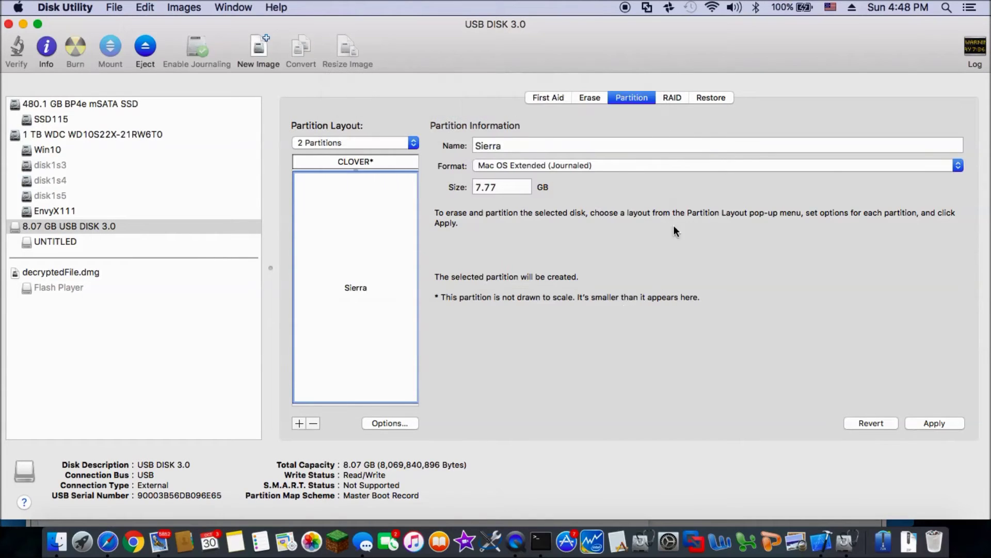
Step: Apply the two-partition layout to the USB disk and inspect the created CLOVER and Sierra partitions
click(933, 422)
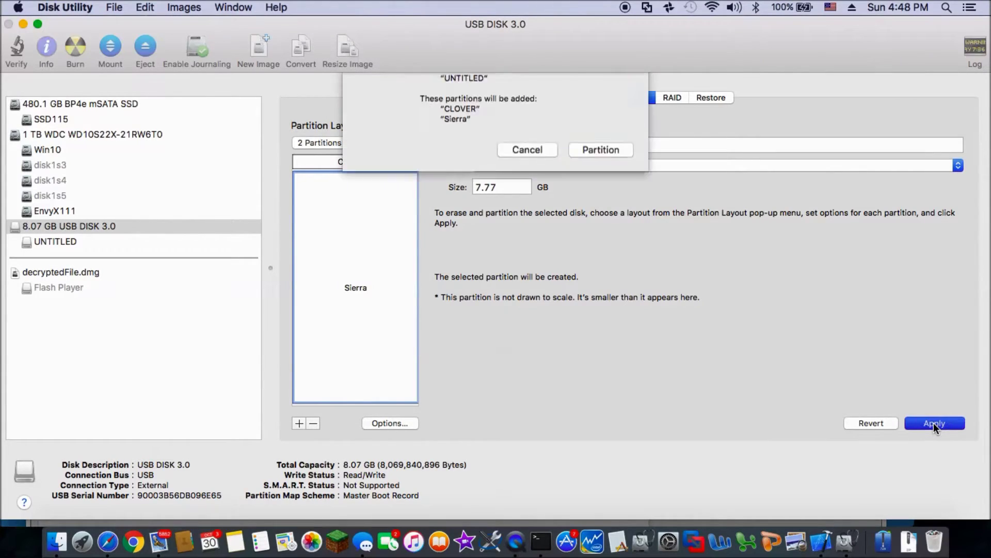
click(605, 230)
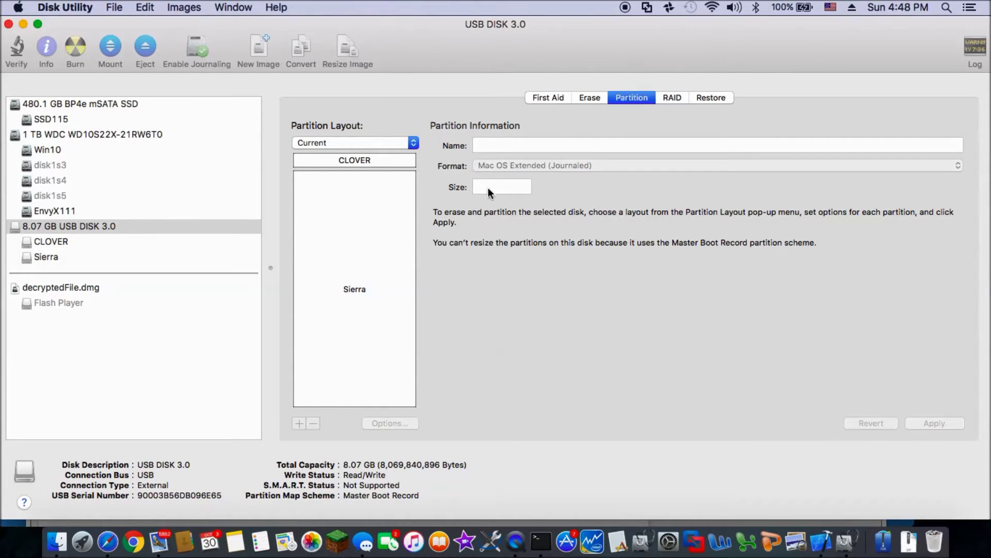
click(373, 160)
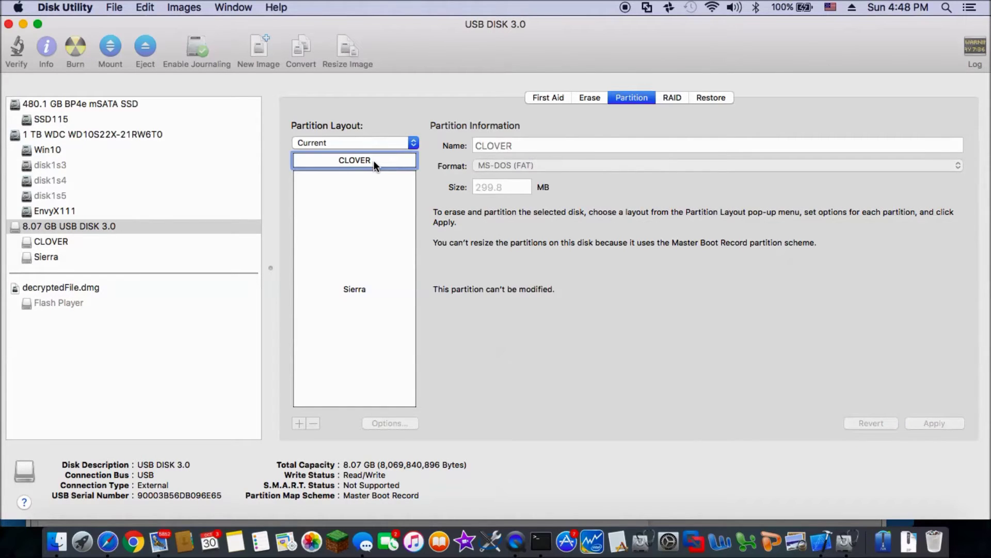
click(356, 247)
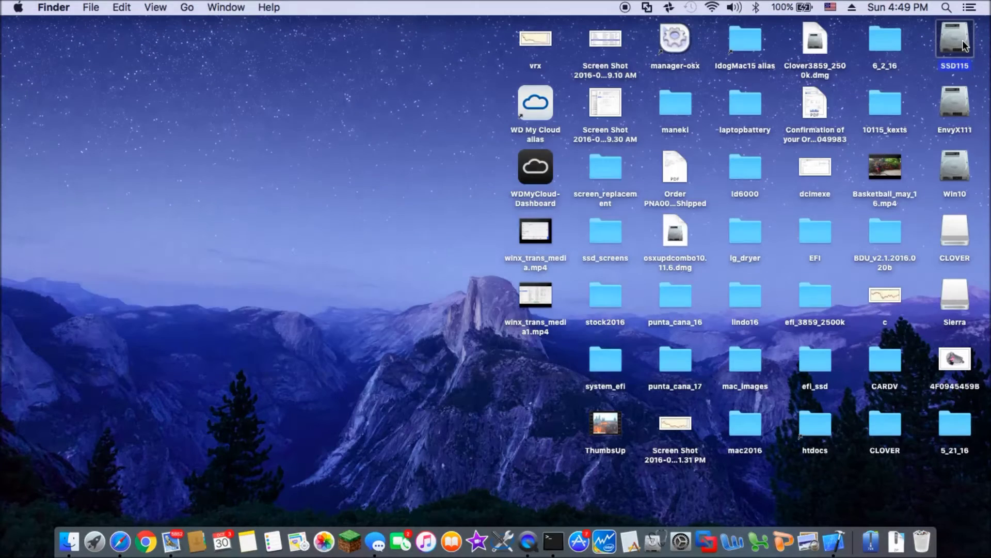
Step: Switch to Finder, open the Applications folder on the SSD115 drive and locate the Install macOS Sierra app
double_click(961, 40)
double_click(230, 110)
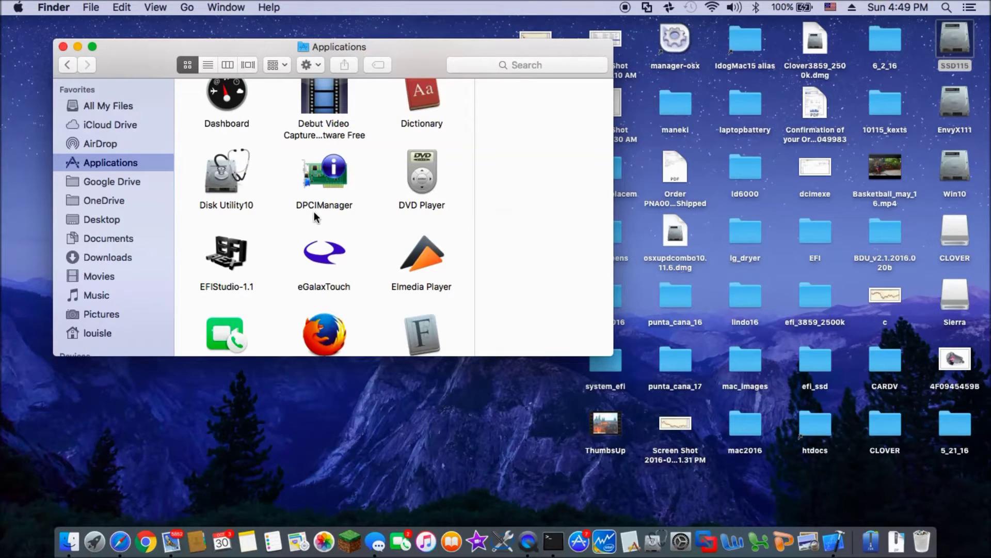
scroll(271, 228, up, 2)
scroll(272, 227, down, 8)
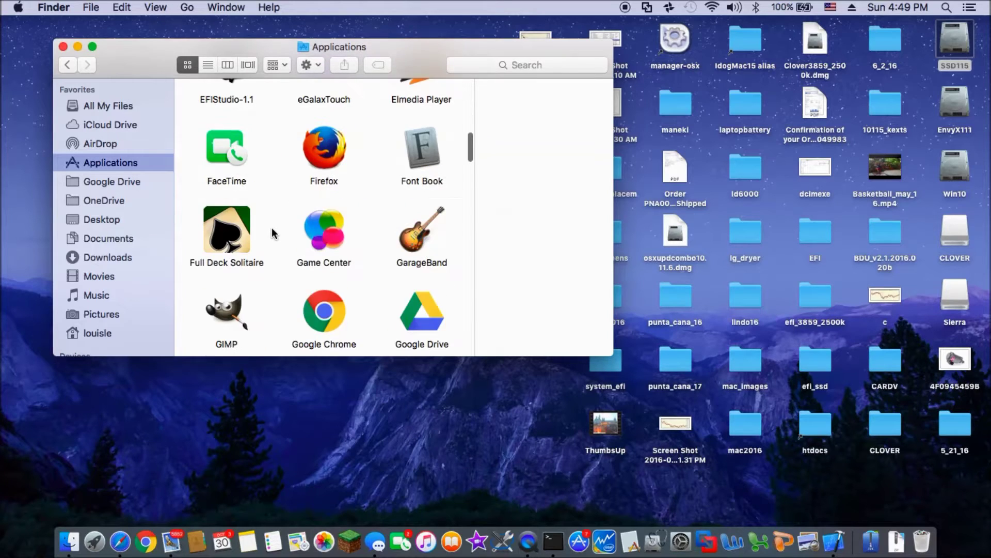
scroll(272, 229, down, 10)
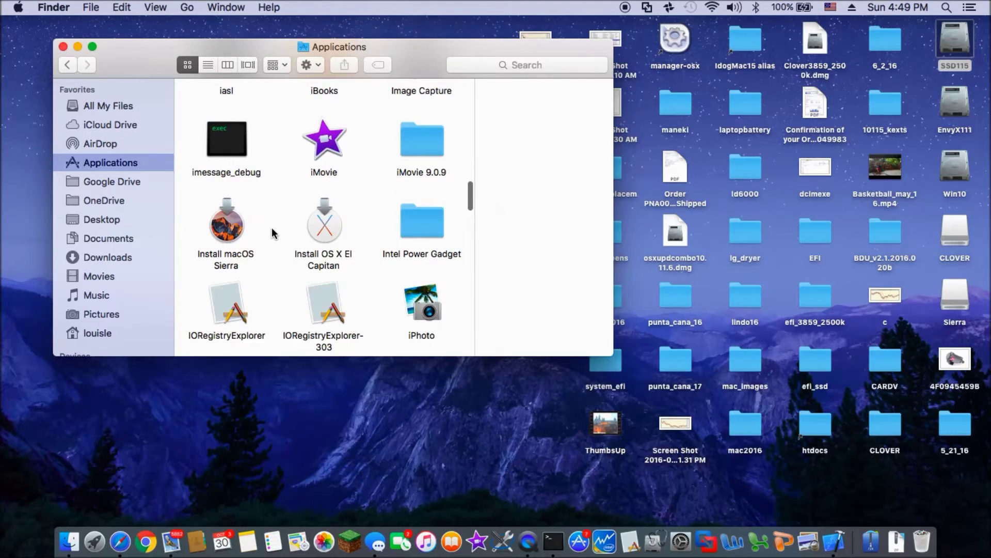
click(231, 251)
right_click(231, 251)
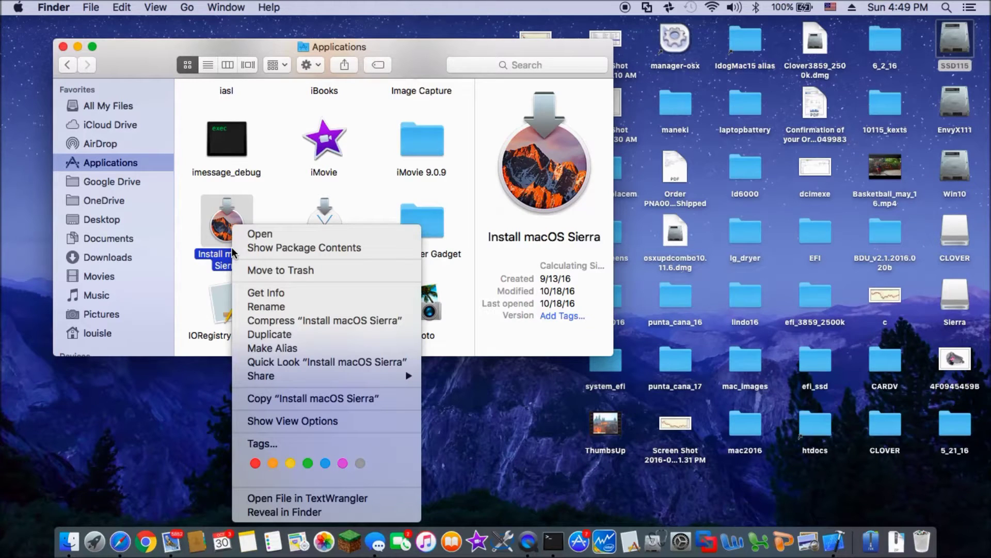
click(155, 394)
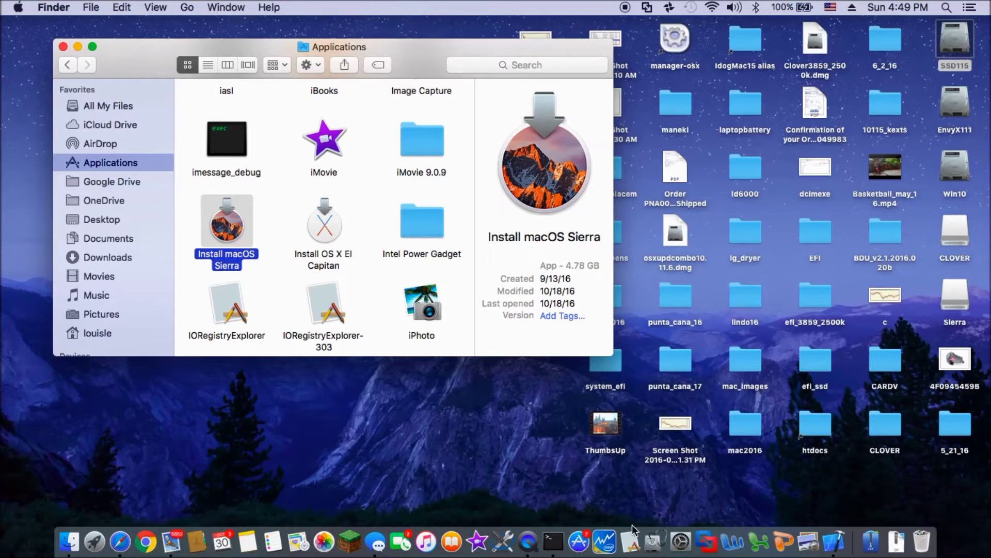
Step: Run the ShowAllFiles utility and choose to show special files
click(871, 541)
click(916, 227)
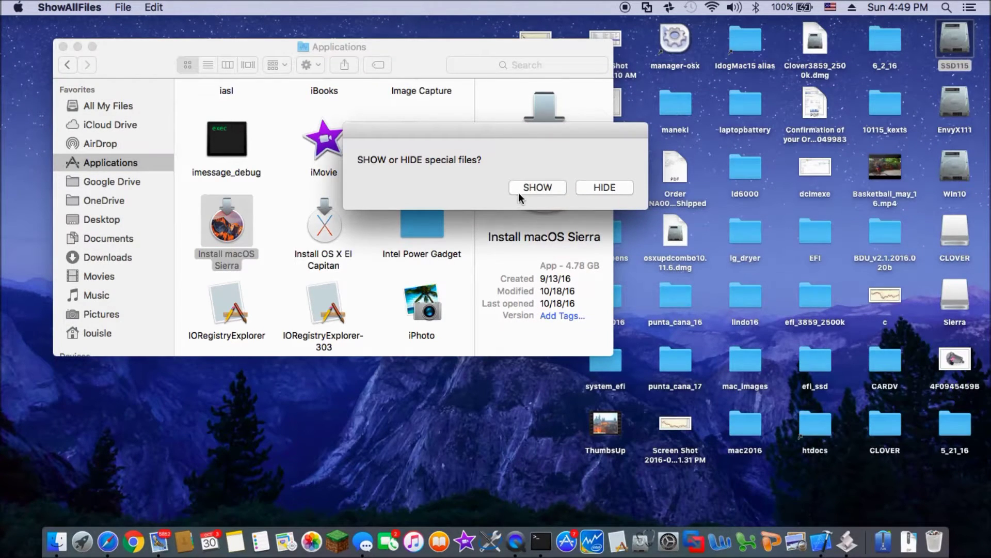
click(538, 187)
Step: Mount InstallESD.dmg from the SharedSupport folder inside the Install macOS Sierra package, skipping the verification
right_click(224, 174)
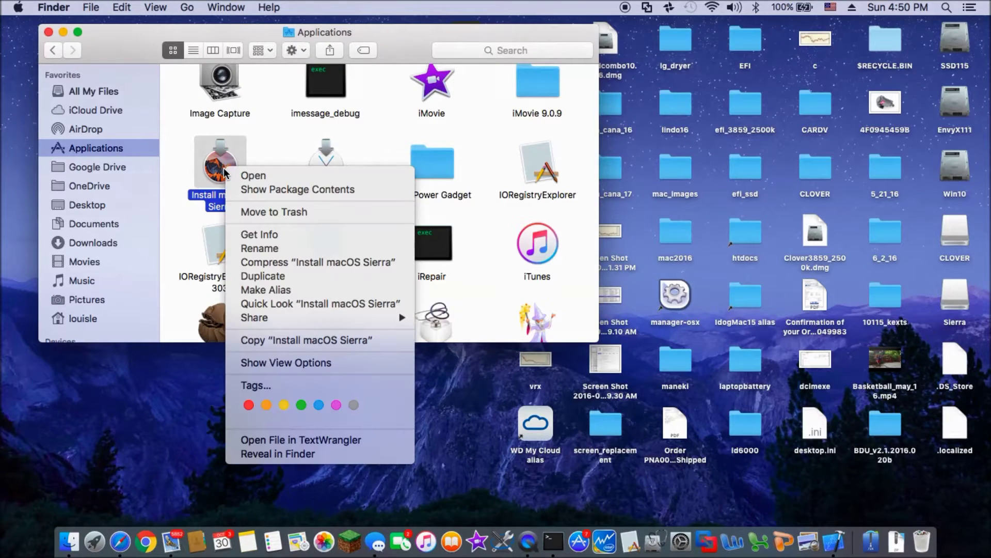
click(259, 190)
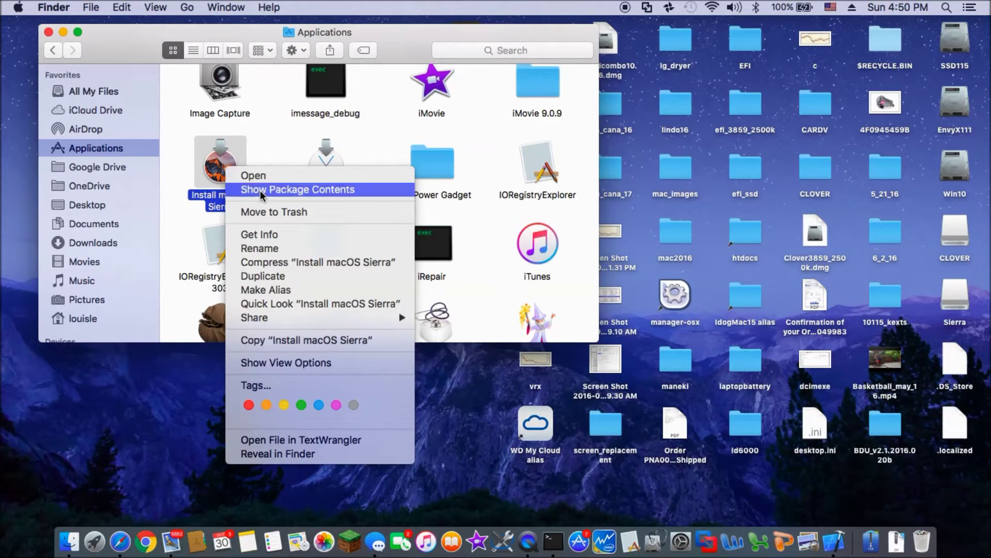
double_click(215, 104)
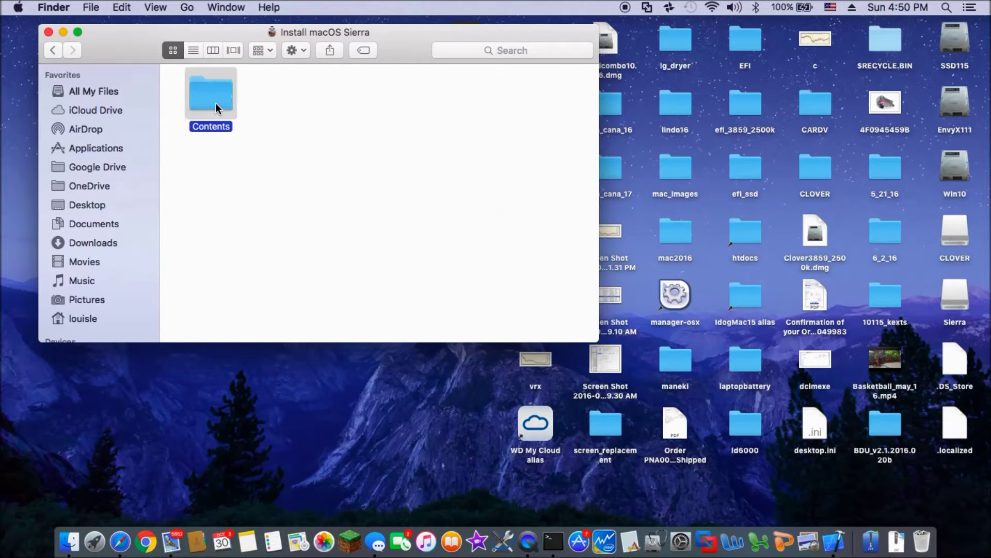
double_click(210, 259)
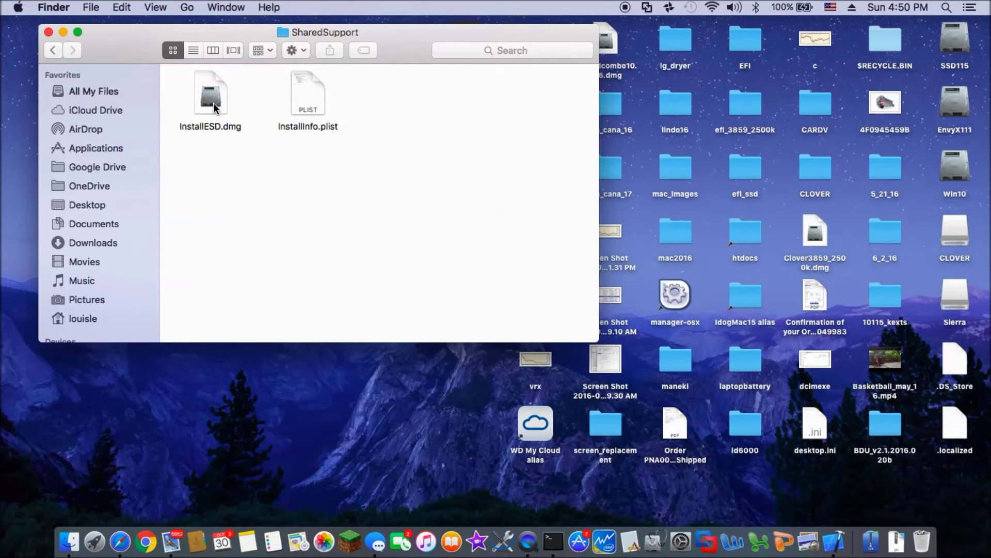
double_click(212, 104)
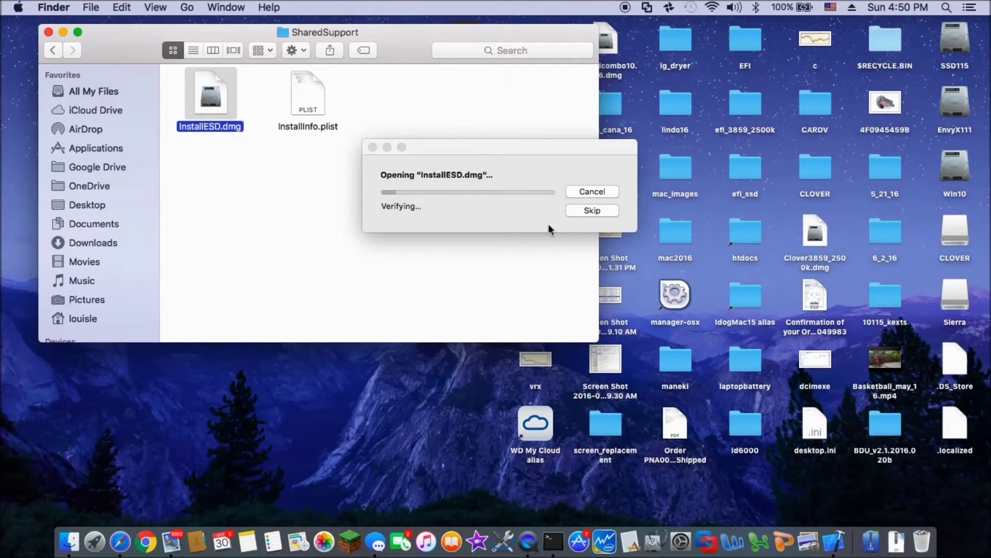
click(605, 211)
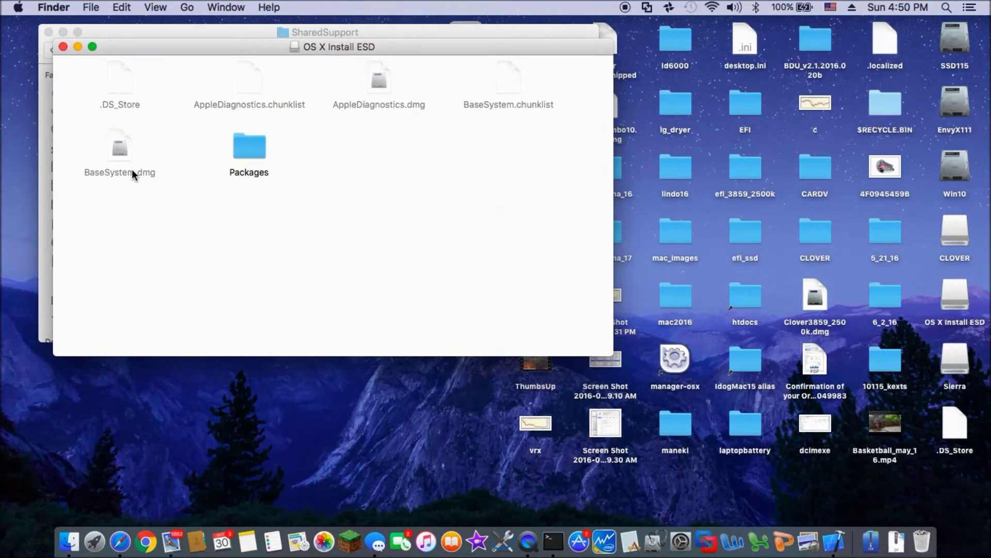
Step: Mount BaseSystem.dmg from the OS X Install ESD volume
click(130, 171)
right_click(130, 171)
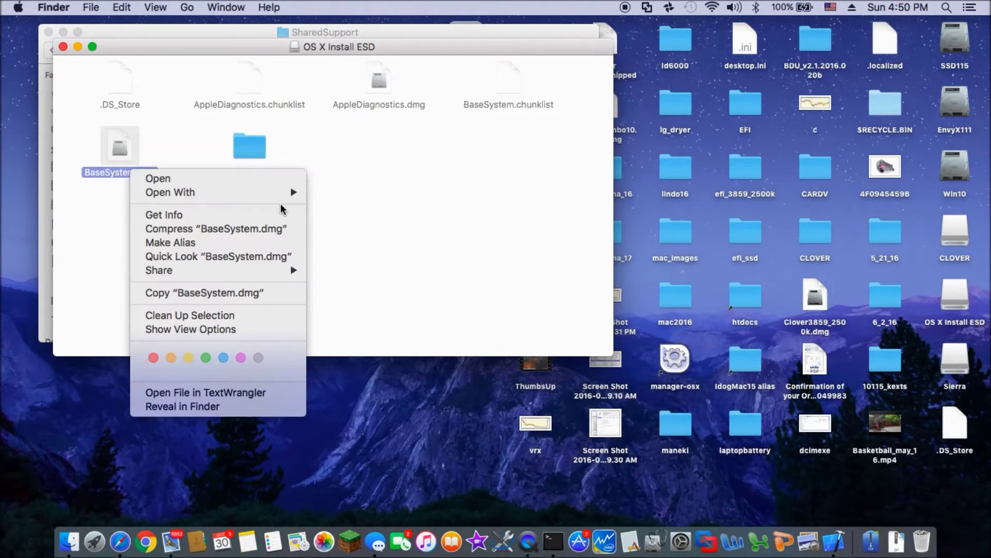
mouse_move(289, 195)
click(355, 195)
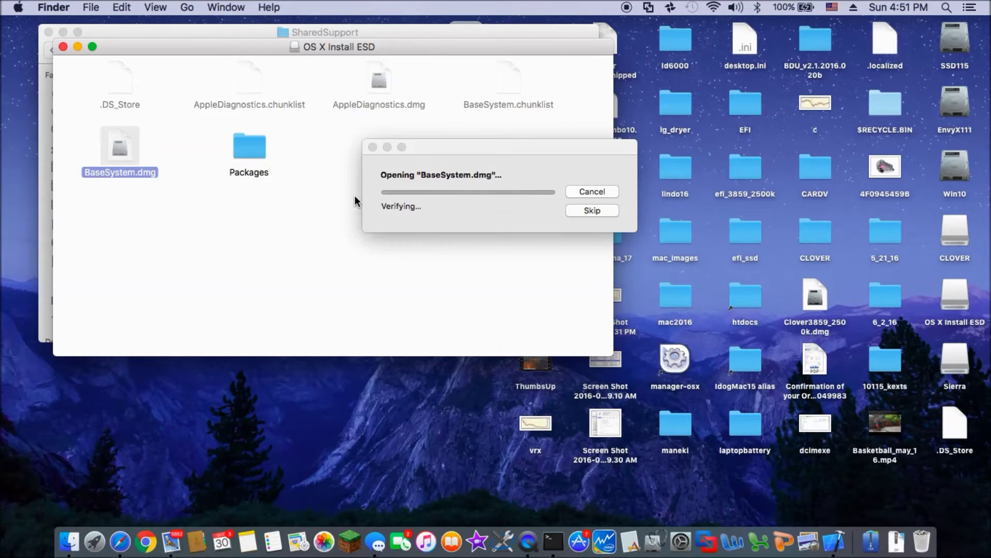
Step: Open Disk Utility10 and set up a restore with OS X Base System as source and Sierra as destination
click(871, 541)
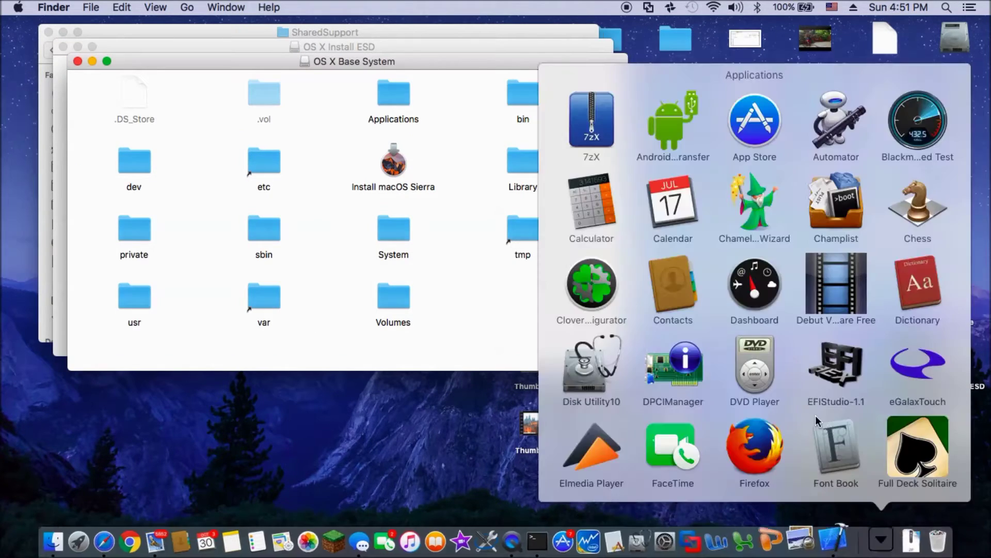
click(590, 370)
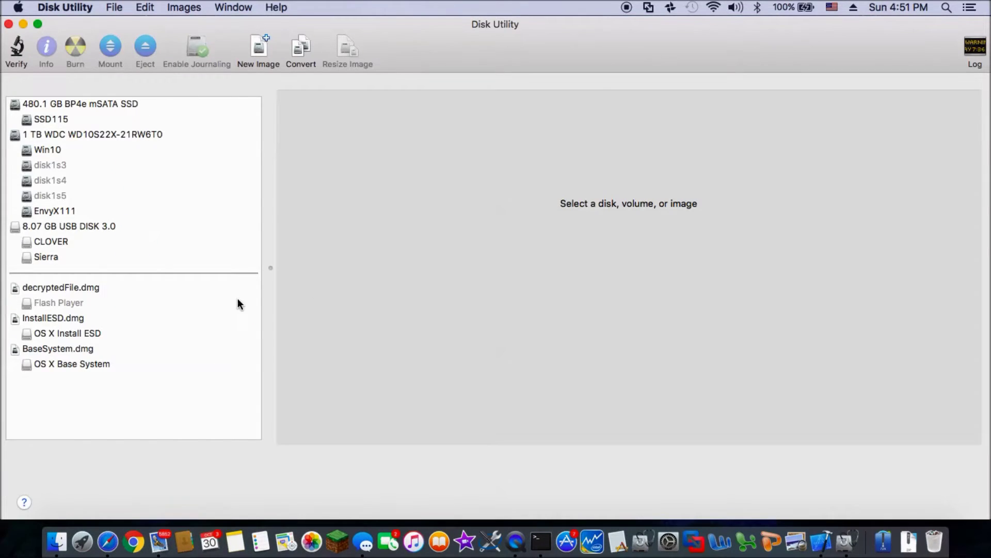
click(222, 256)
mouse_move(212, 259)
mouse_down()
mouse_move(483, 295)
mouse_move(573, 288)
mouse_up()
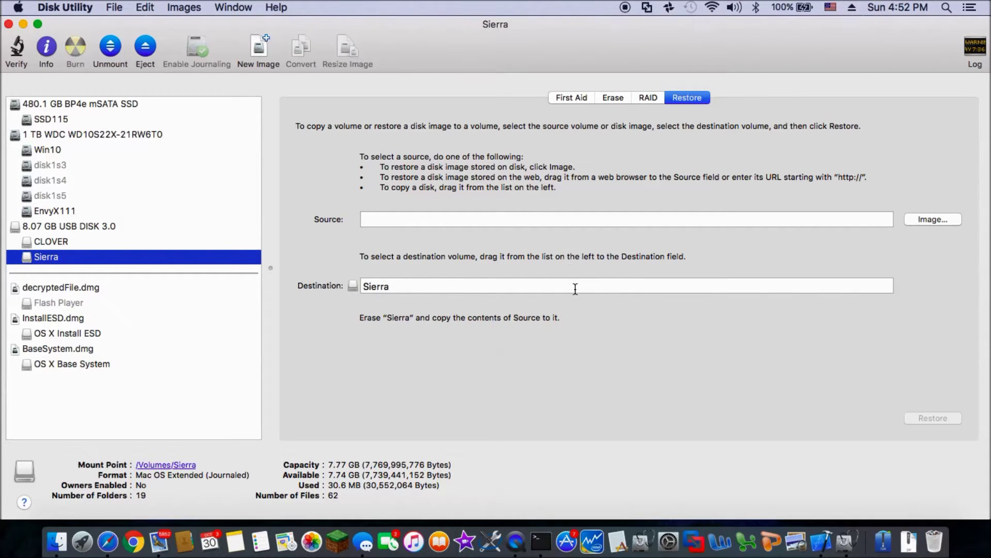
drag(82, 364, 425, 222)
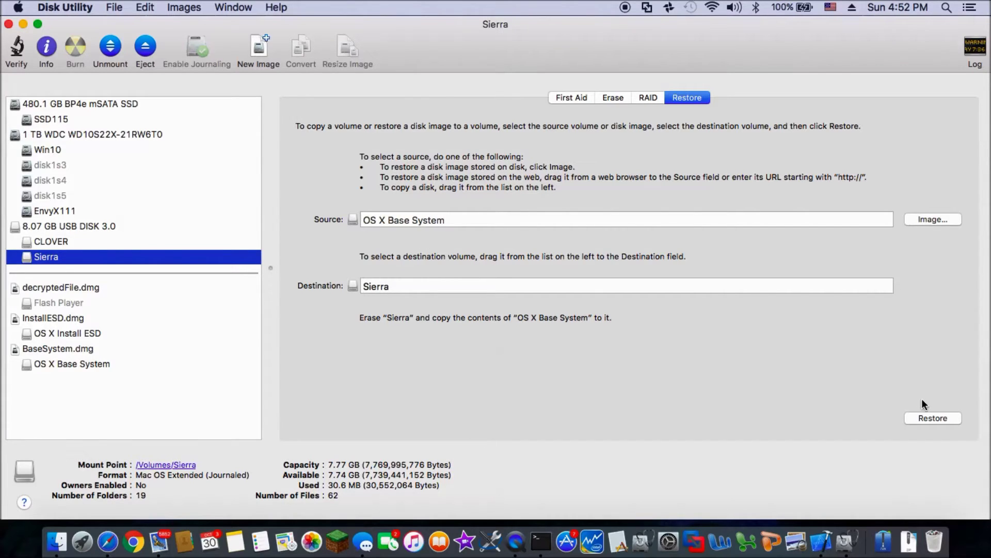
Step: Start the restore, confirm erasing the Sierra volume, and enter the account password to authorize it
click(927, 417)
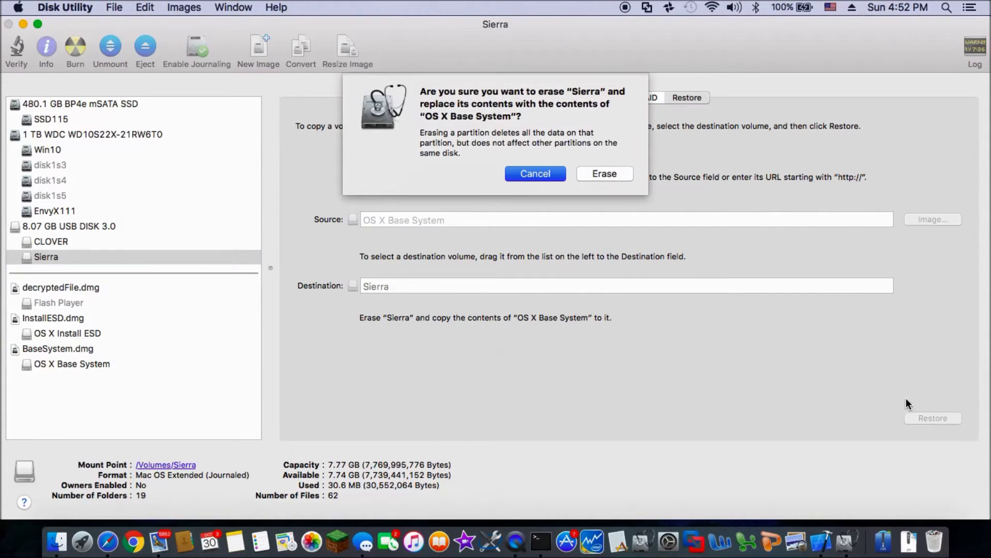
click(615, 175)
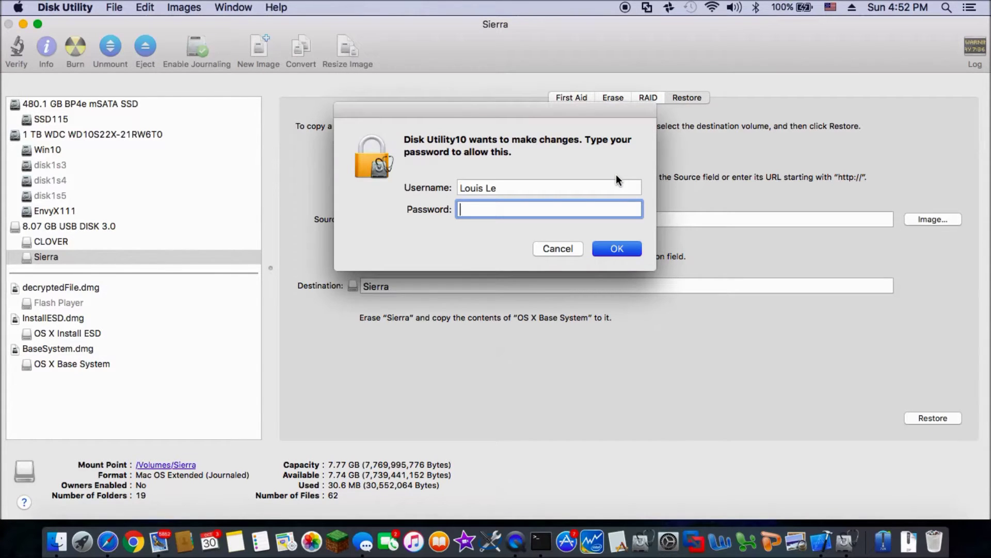
text(••••••)
key(Return)
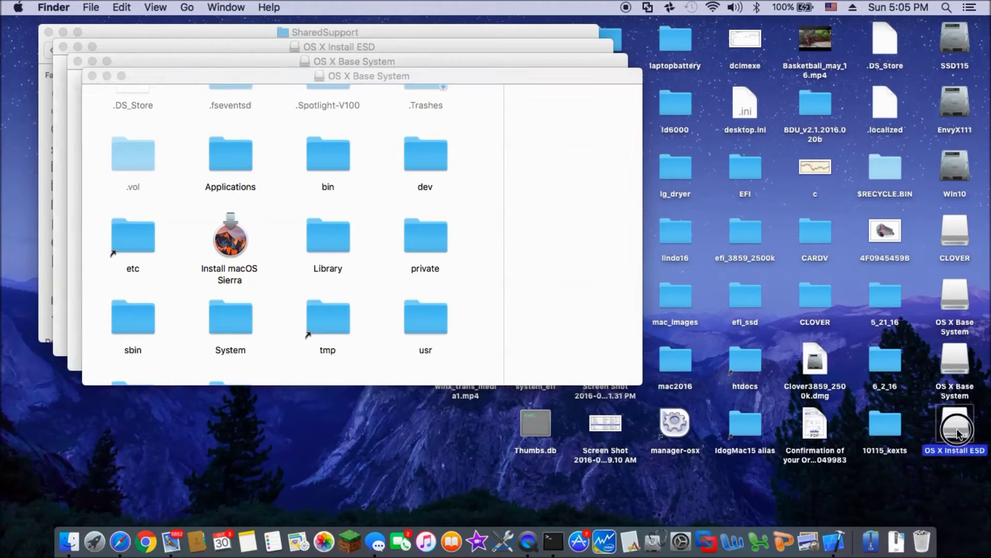
Step: Copy BaseSystem.dmg, BaseSystem.chunklist, AppleDiagnostics.dmg and AppleDiagnostics.chunklist from OS X Install ESD to the restored OS X Base System volume
double_click(956, 428)
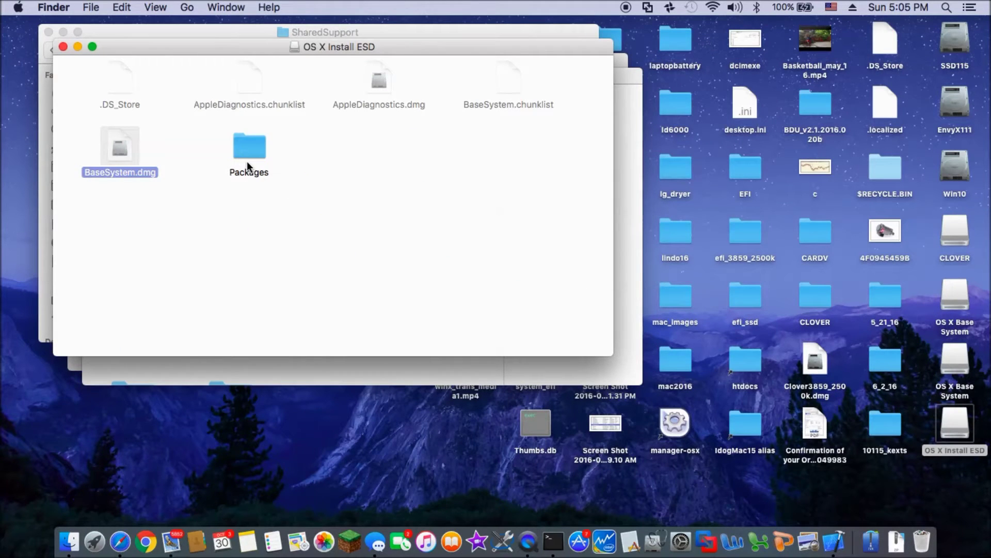
drag(206, 46, 574, 101)
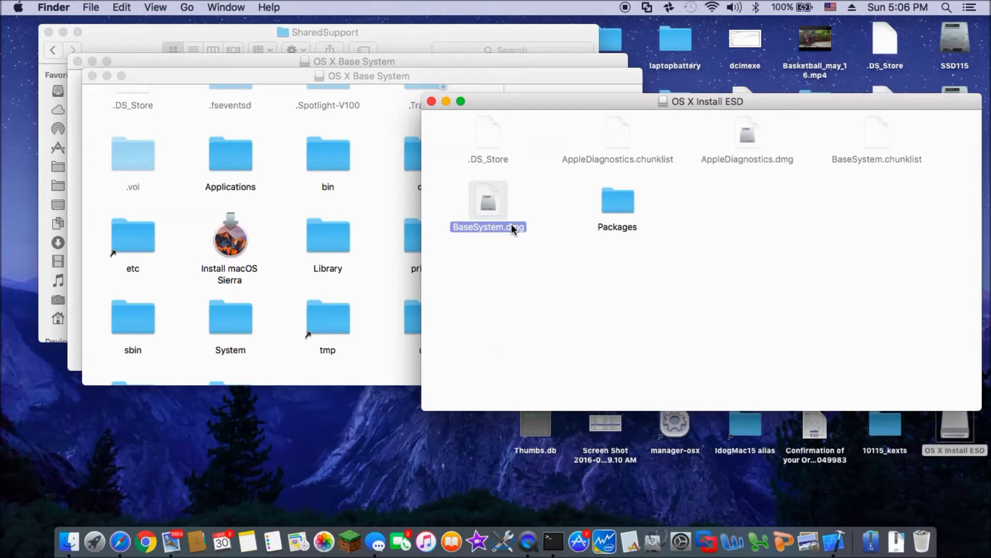
super+click(602, 162)
super+click(747, 158)
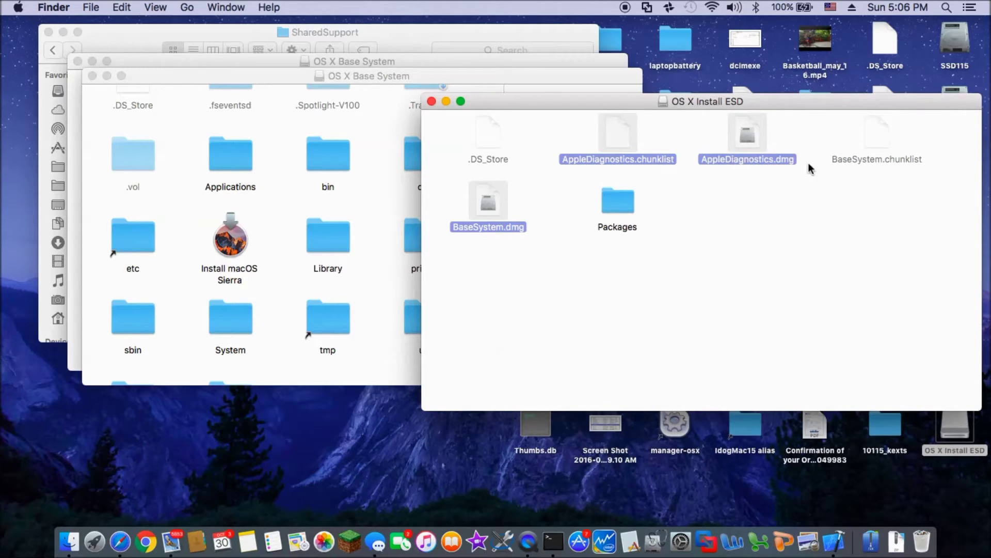
super+click(868, 164)
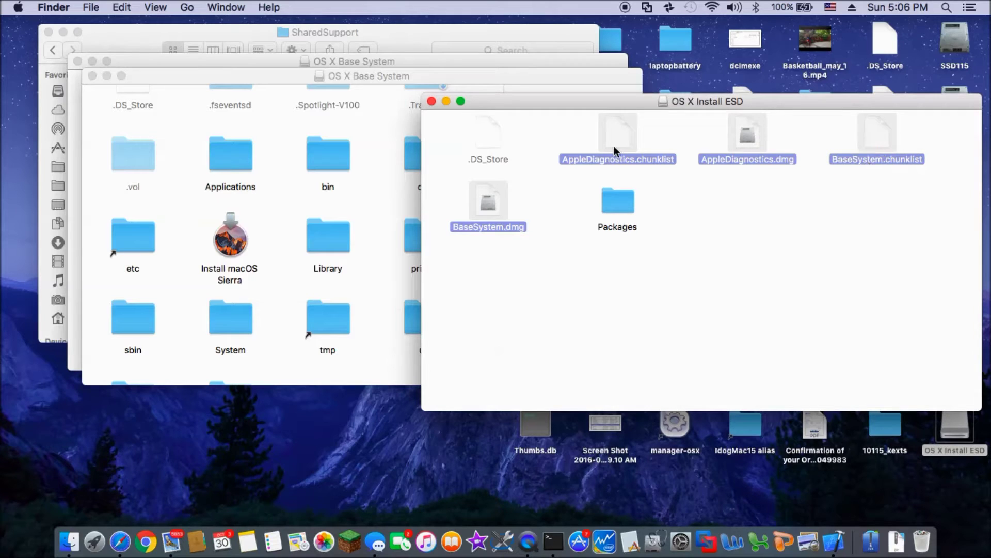
drag(613, 139, 283, 190)
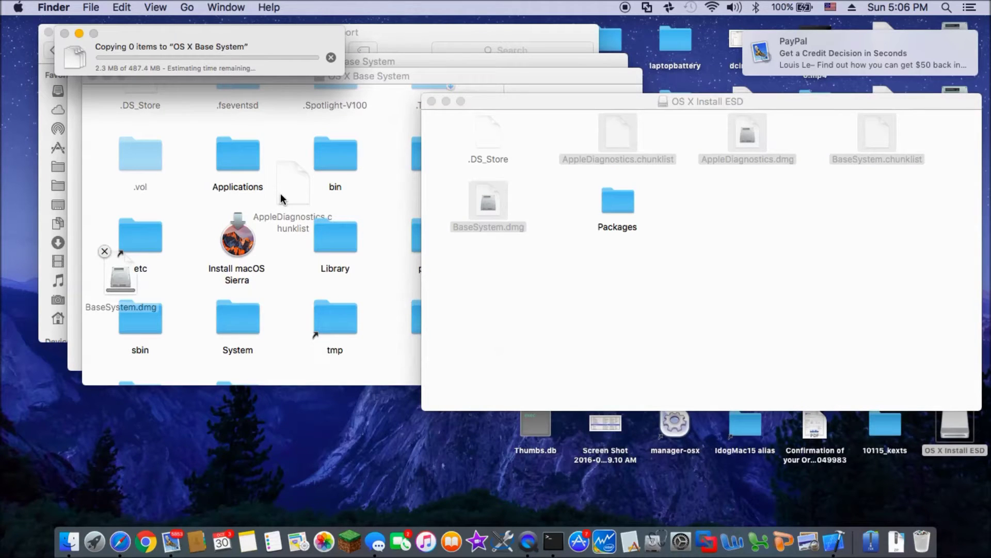
Step: Arrange the contents of the OS X Base System volume by name
right_click(287, 274)
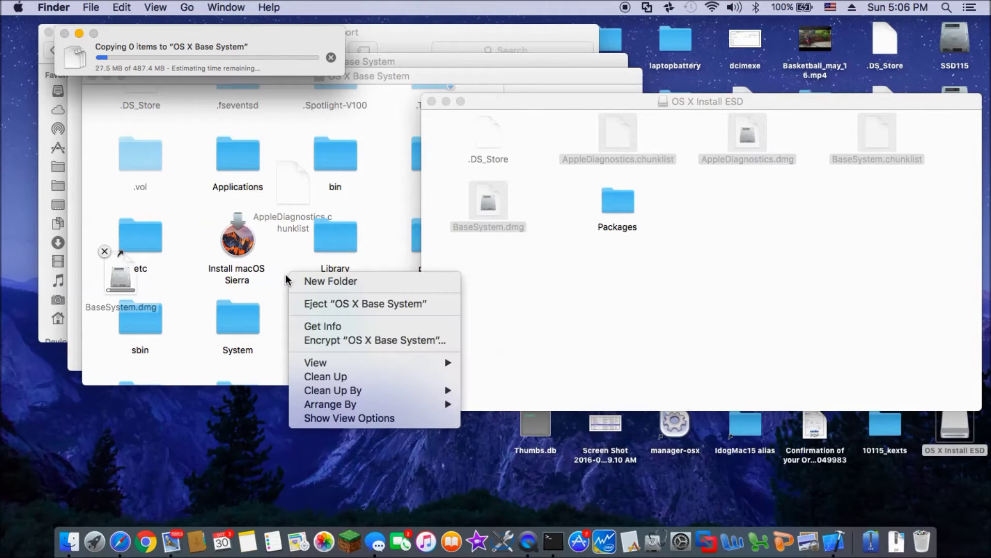
mouse_move(338, 405)
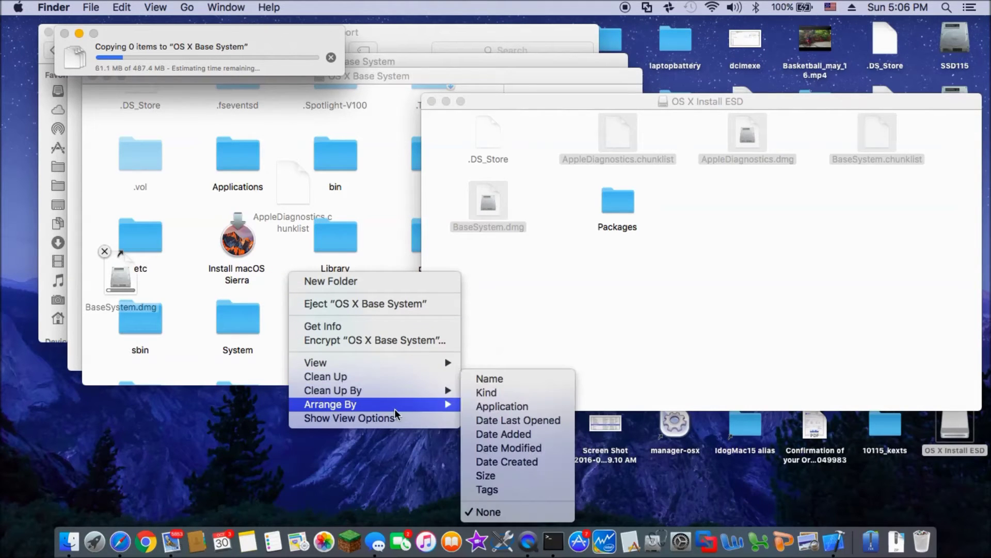
click(499, 383)
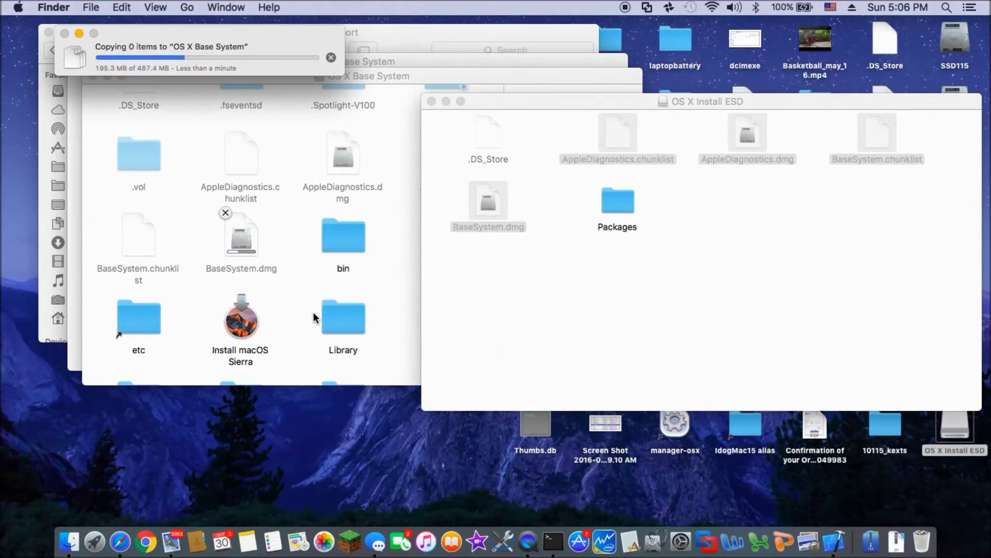
Step: Open the Installation folder inside the System folder of the OS X Base System volume
click(293, 299)
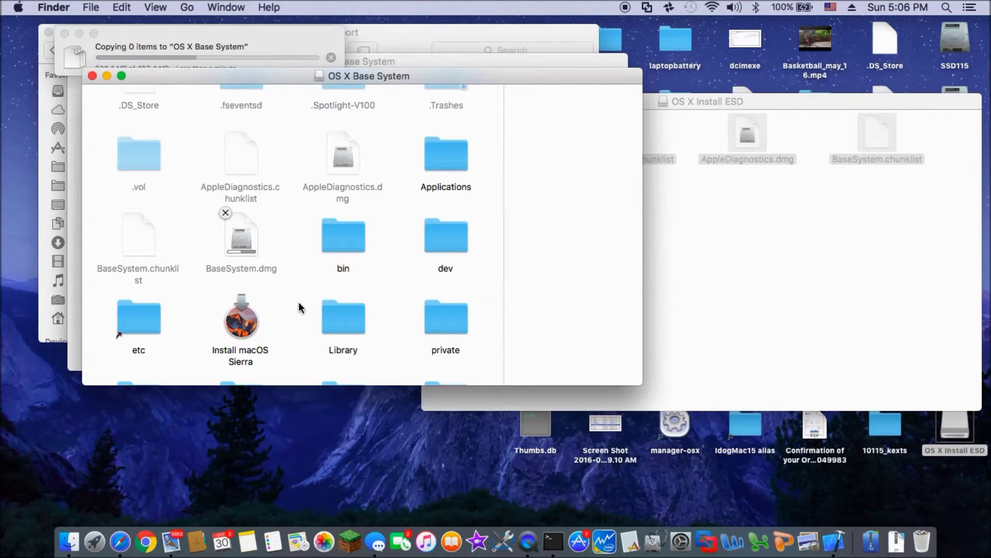
scroll(286, 308, down, 3)
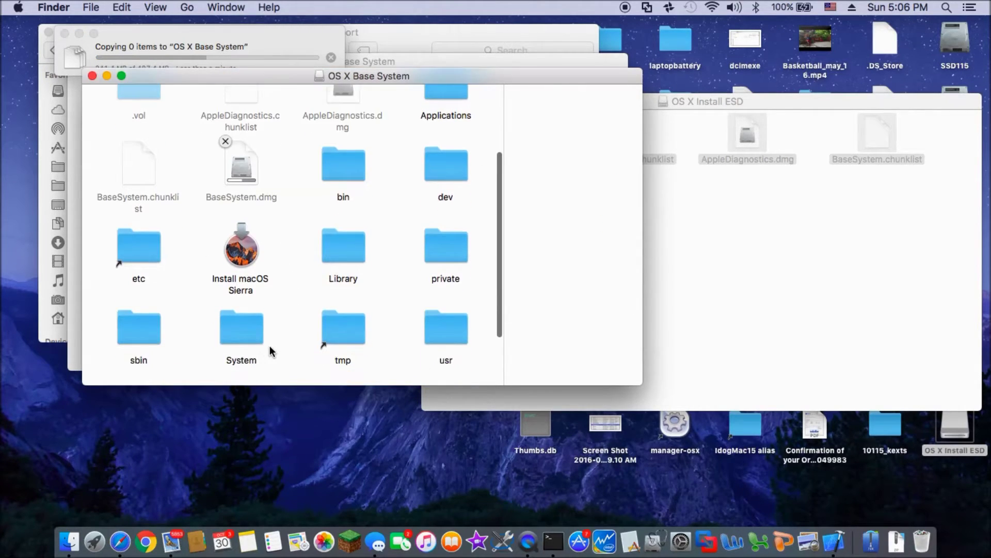
click(256, 336)
double_click(253, 326)
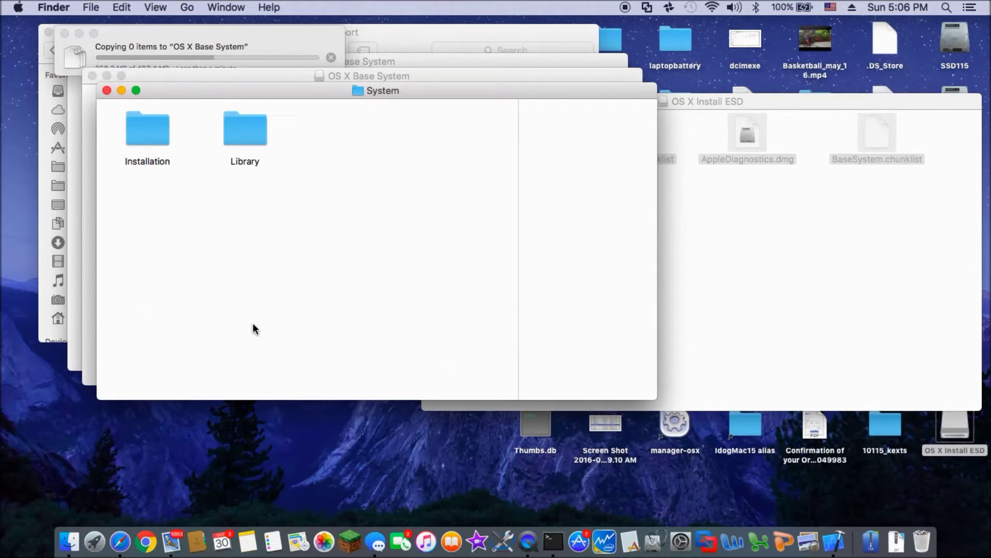
click(154, 134)
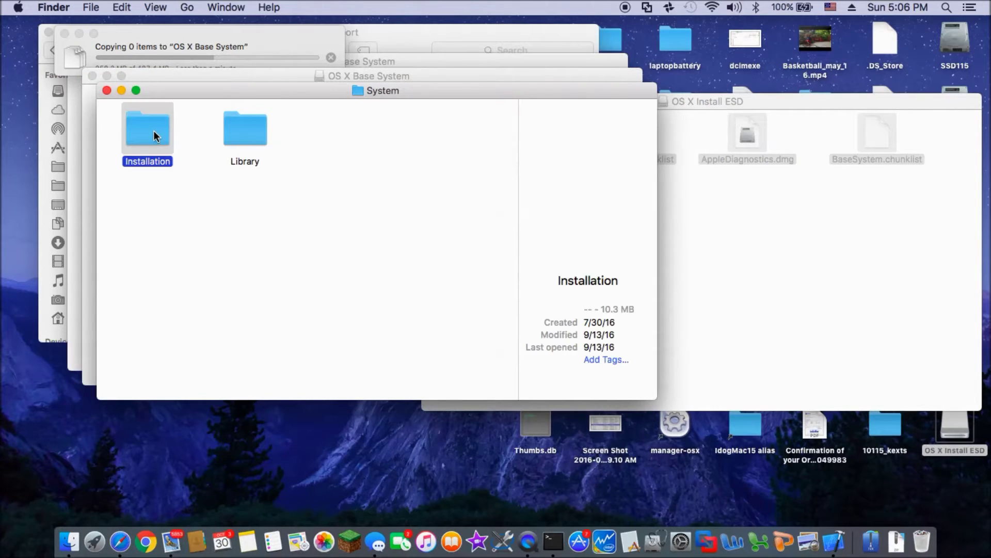
double_click(154, 134)
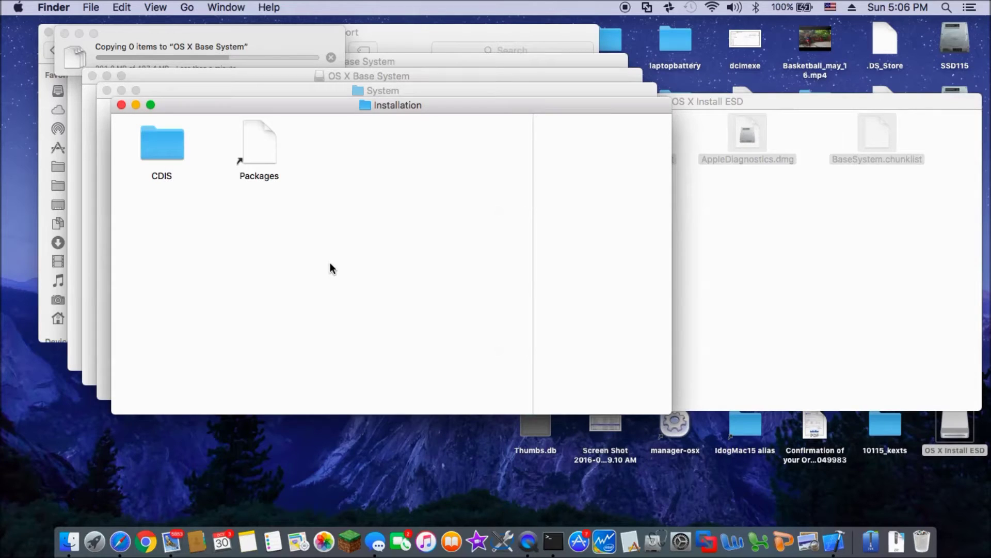
Step: Replace the Packages alias in the Installation folder with the Packages folder from OS X Install ESD, moving the alias to the Trash
click(266, 174)
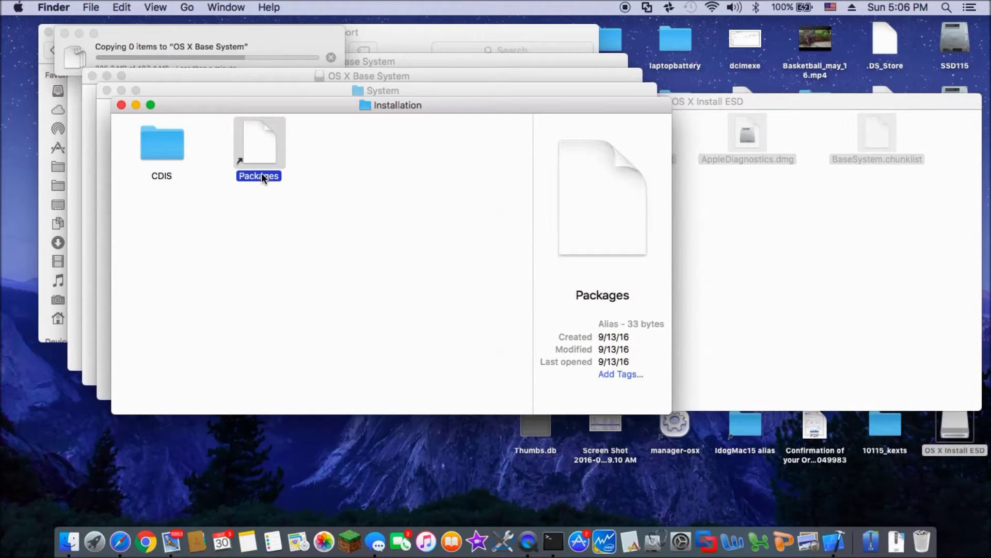
right_click(258, 174)
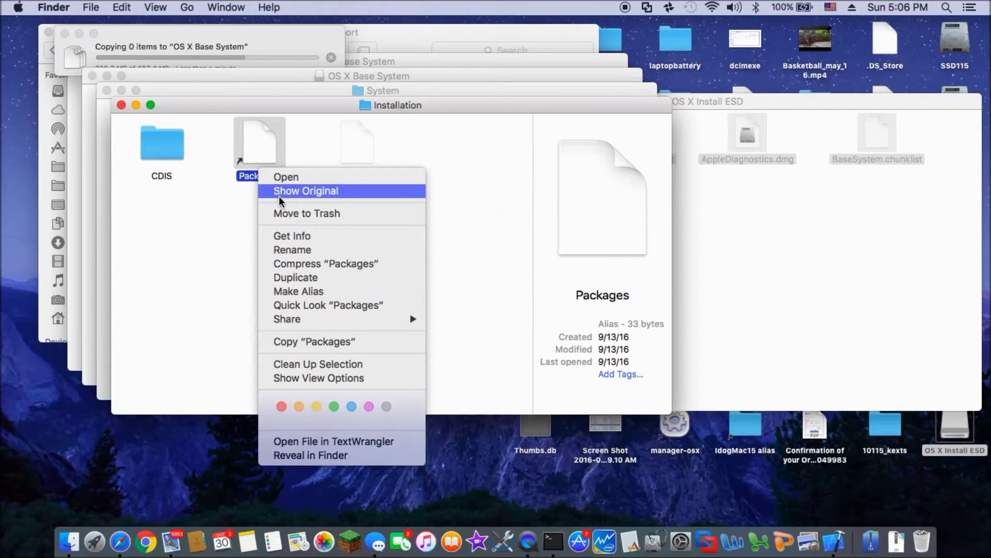
click(283, 221)
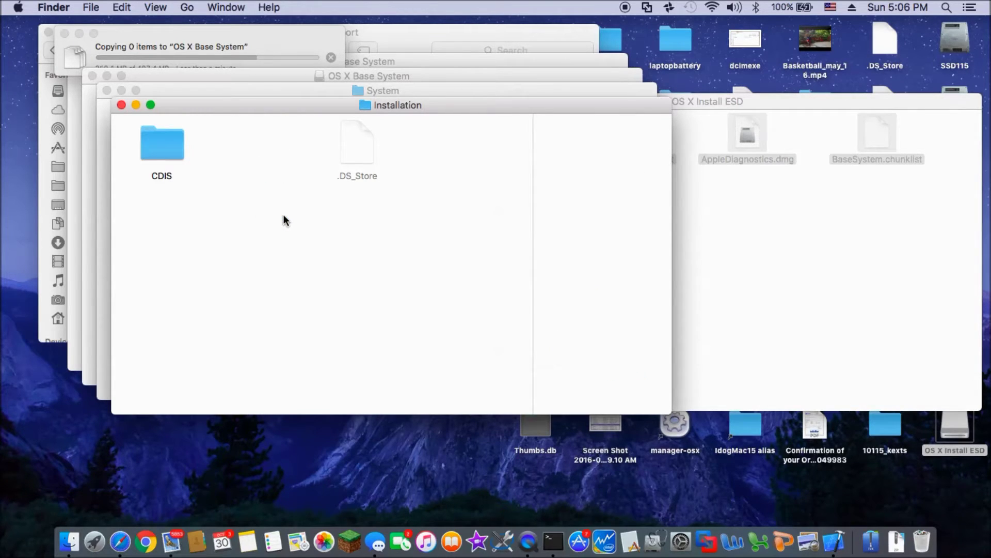
click(742, 196)
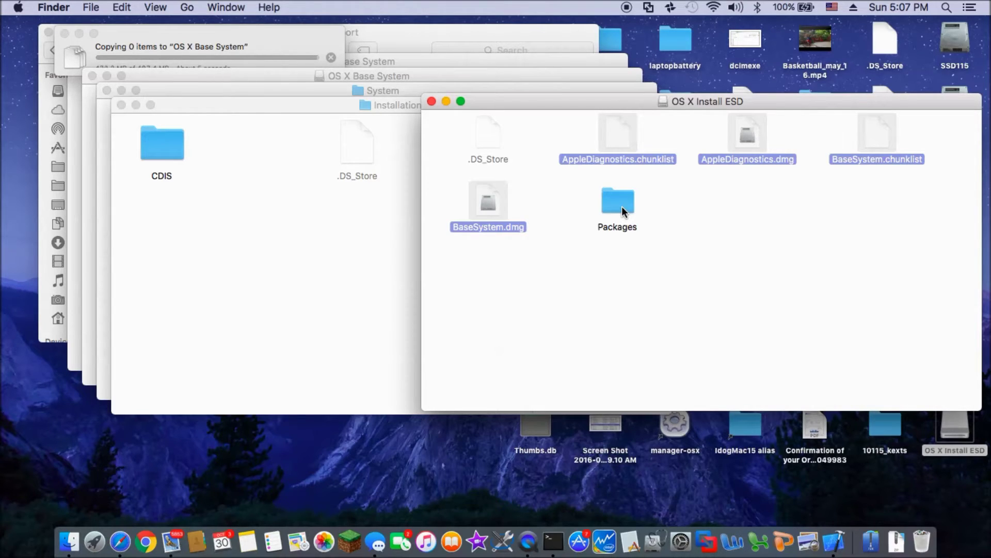
drag(622, 206, 270, 157)
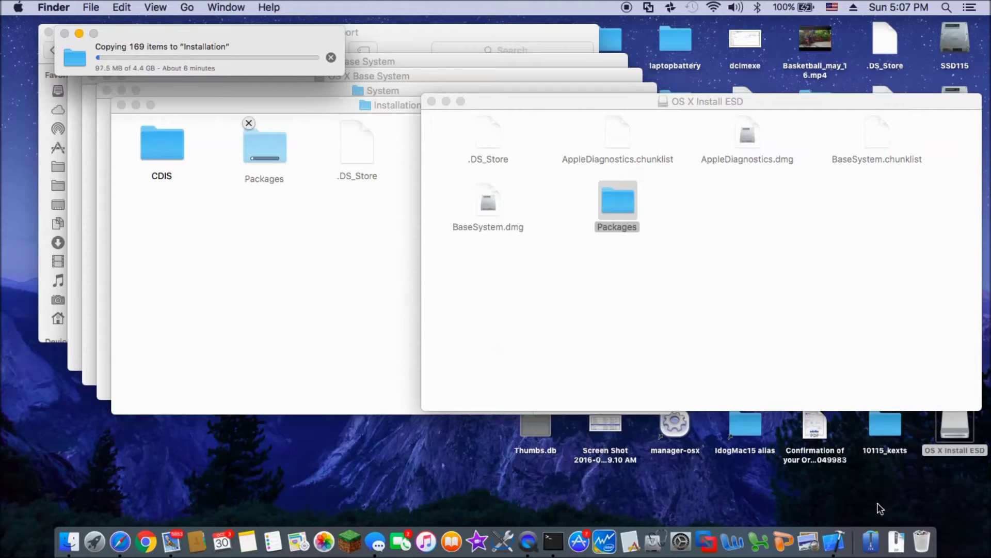
Step: Download Pacifist 3.5.11 as a disk image from charlessoft.com, open Pacifist_3.5.11.dmg and close the browser window
click(871, 540)
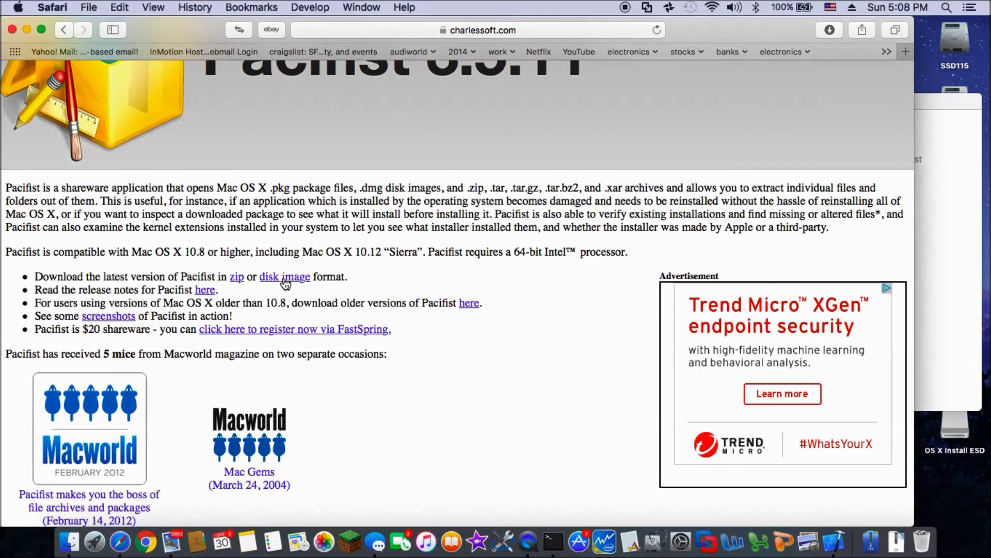
click(285, 281)
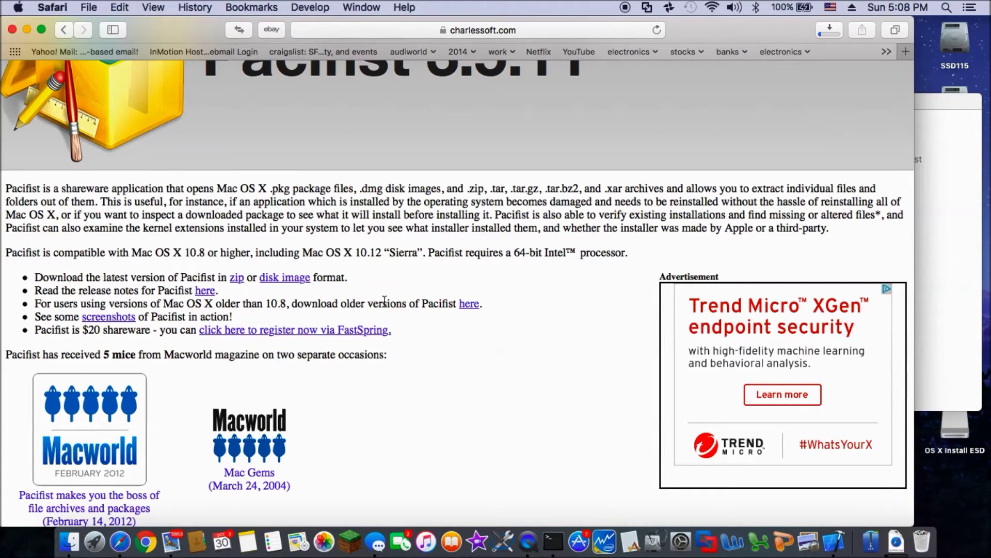
scroll(464, 310, up, 5)
click(896, 541)
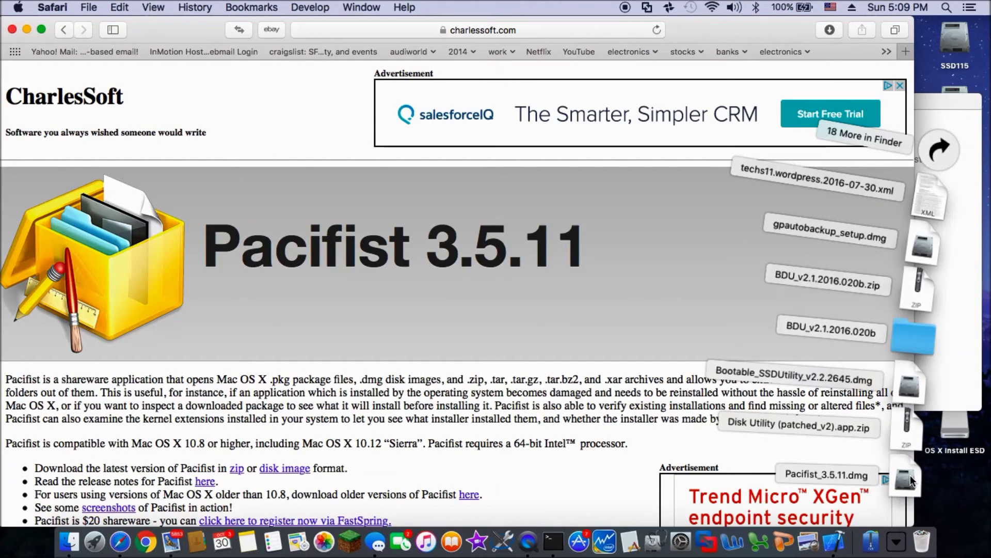
click(910, 475)
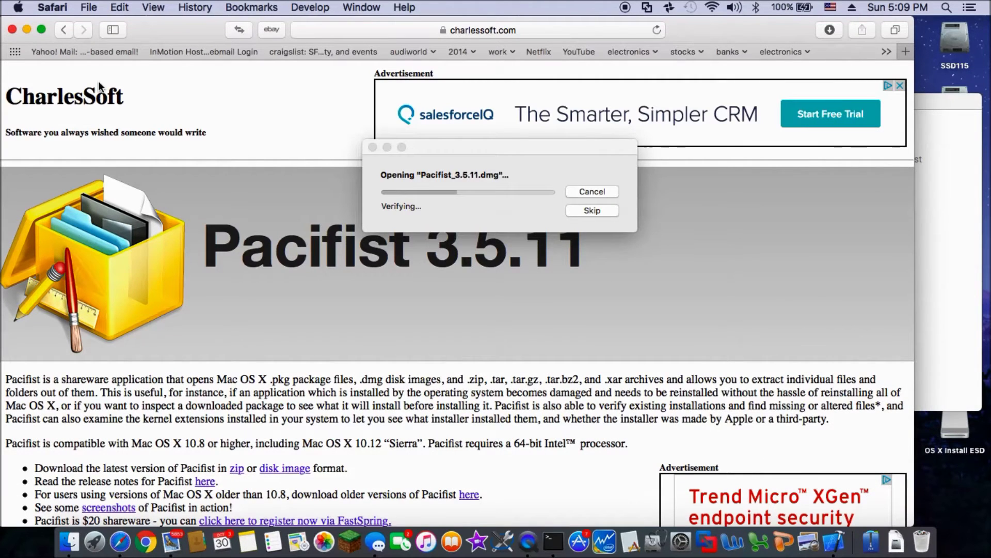
click(12, 30)
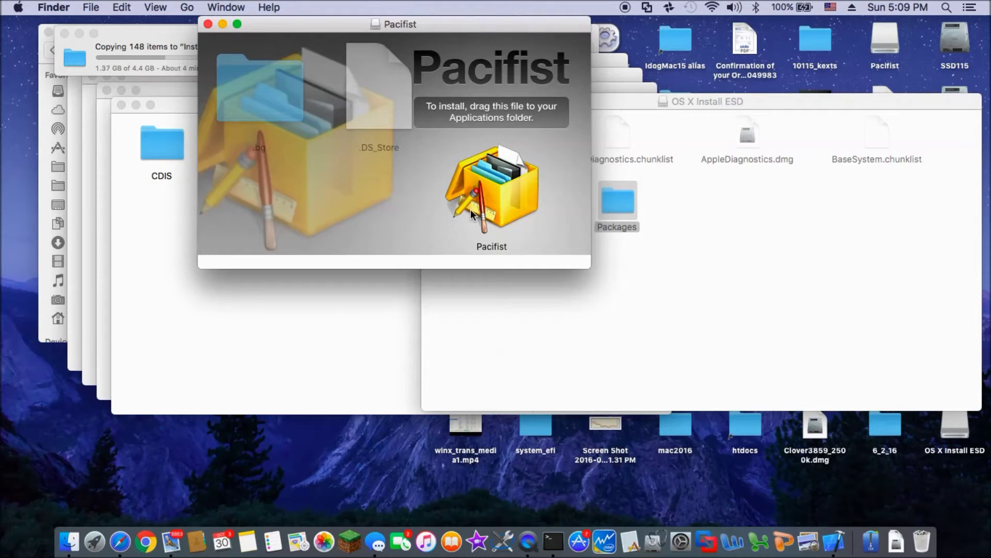
Step: Install Pacifist into the Applications folder, replacing the older copy, and launch it, approving the downloaded application
drag(503, 199, 875, 549)
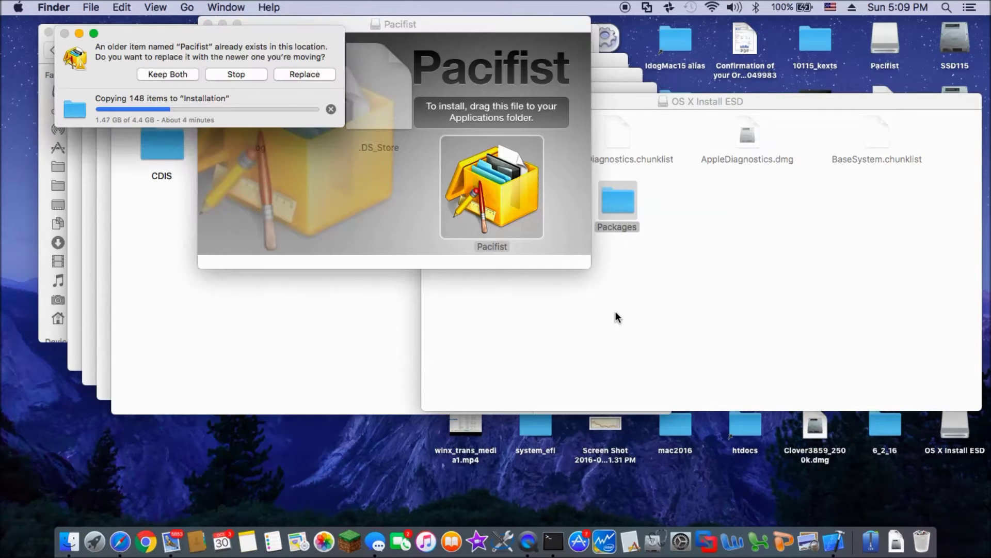
click(306, 74)
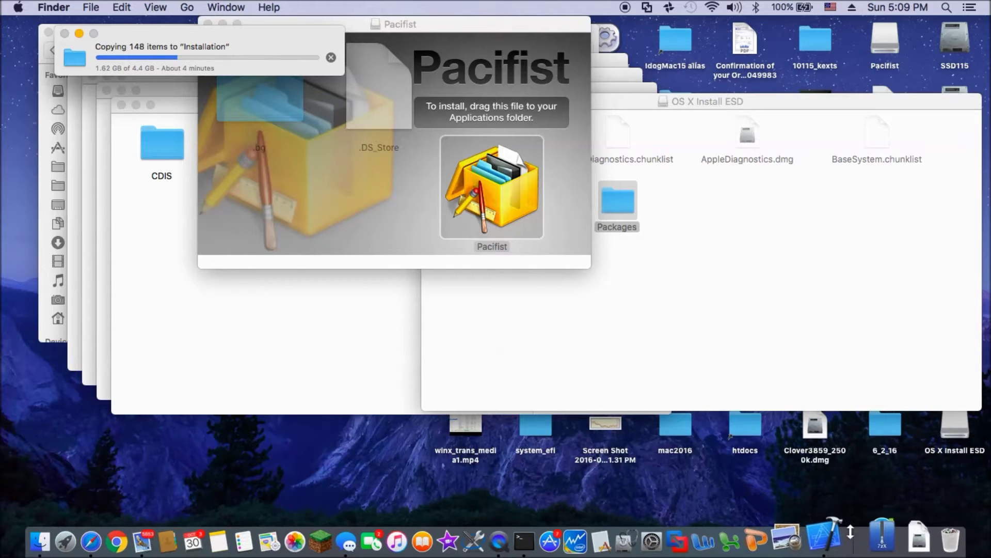
click(871, 542)
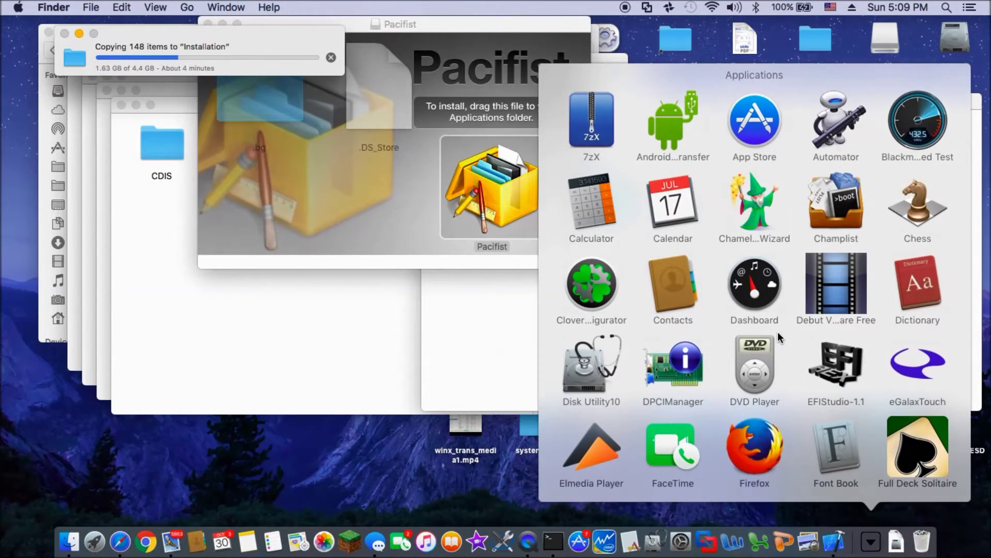
scroll(782, 340, down, 5)
scroll(781, 340, down, 10)
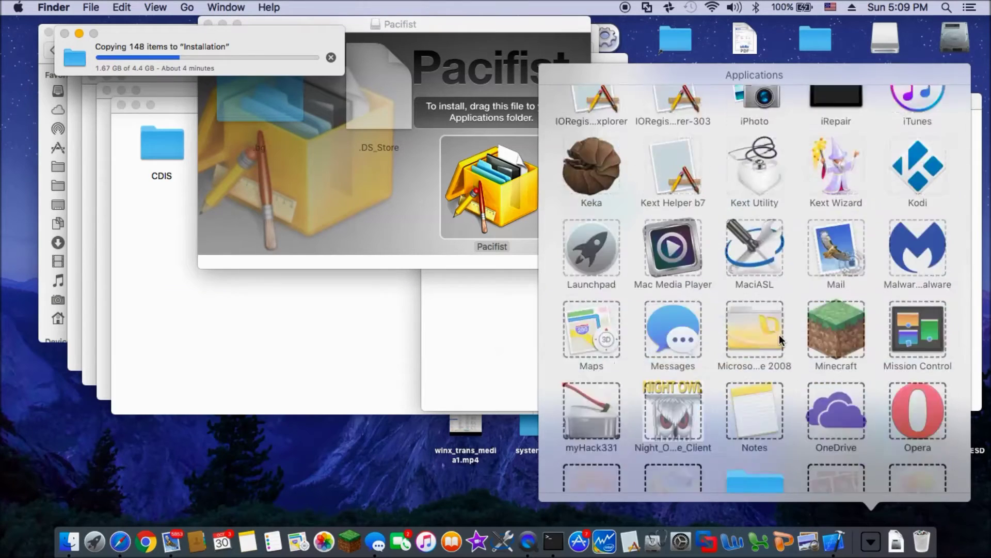
click(686, 298)
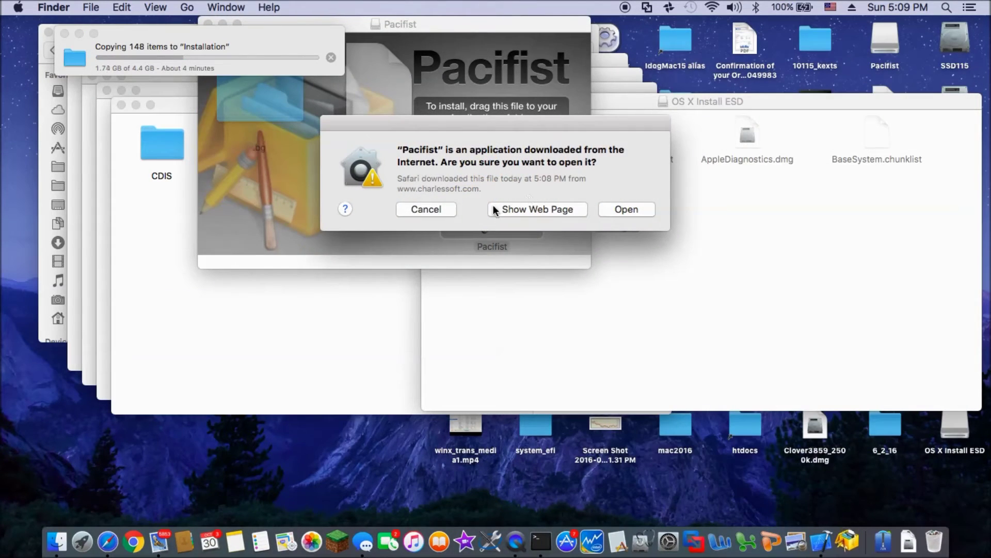
click(631, 209)
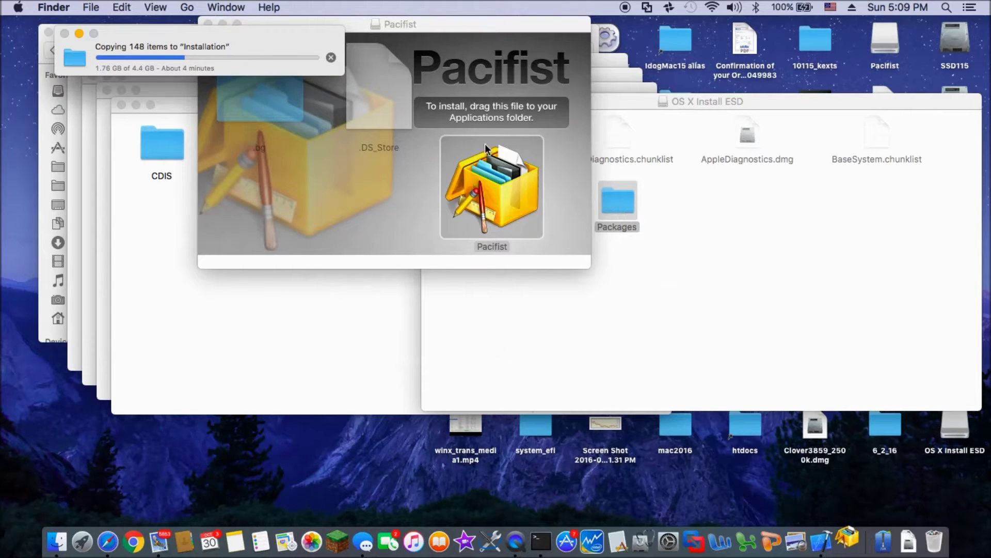
Step: Skip the Pacifist registration, dismiss the Quick Start window and decline the QuickLook plug-in installation
drag(505, 27, 575, 55)
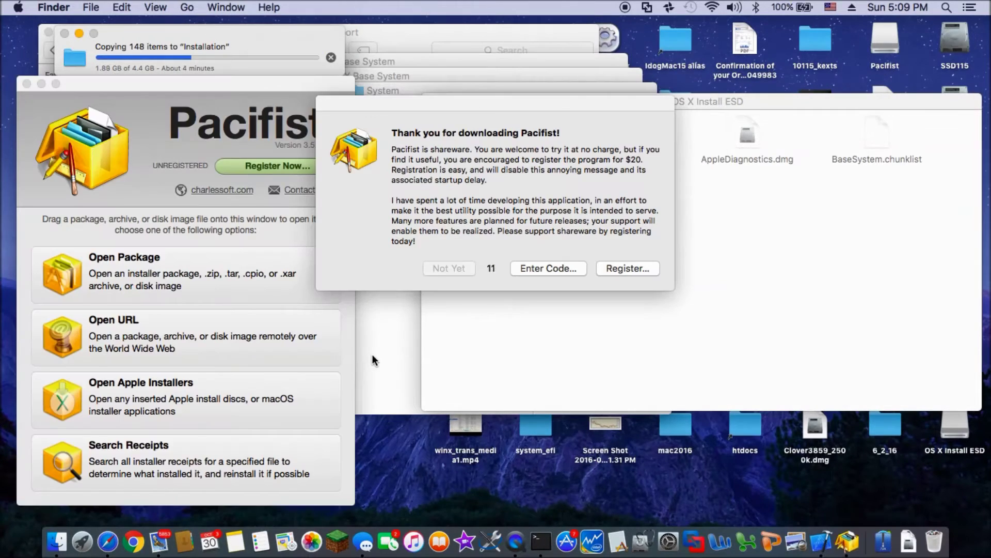
click(458, 267)
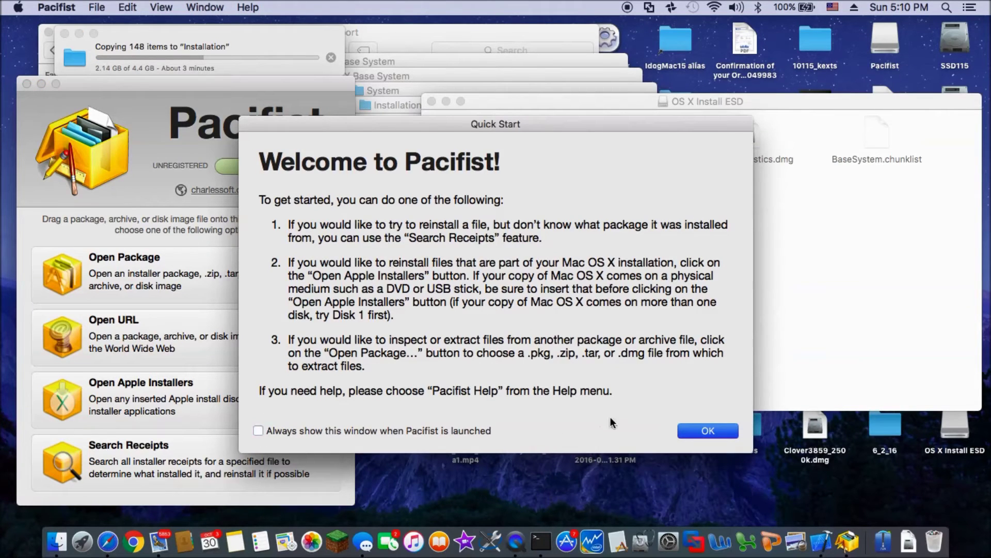
click(700, 432)
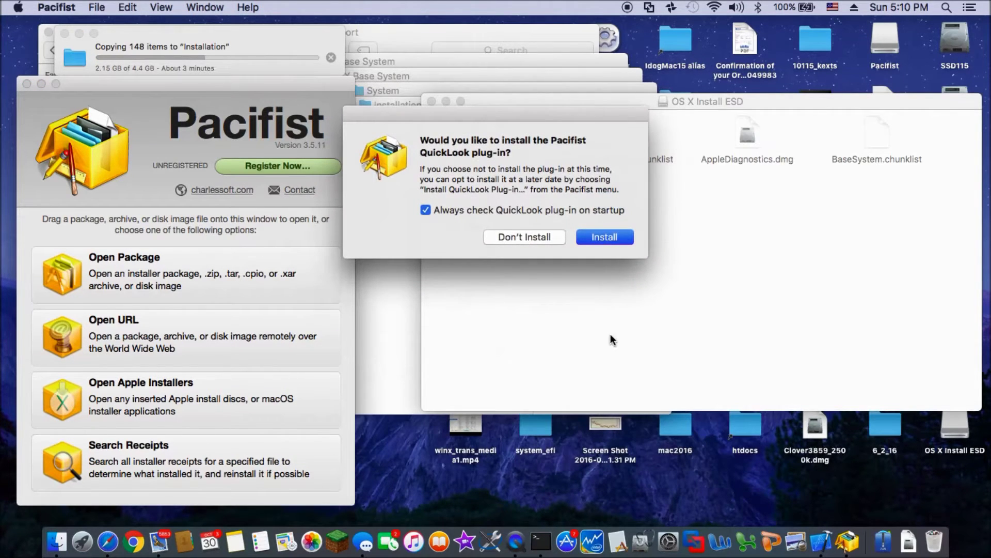
click(513, 237)
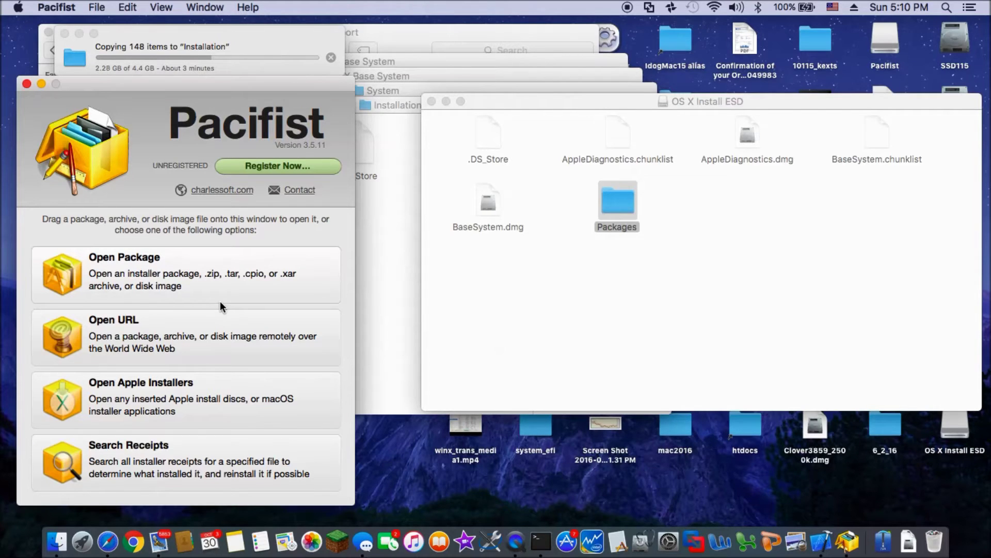
Step: Open Essentials.pkg from the Packages folder of the OS X Install ESD volume in Pacifist
click(145, 273)
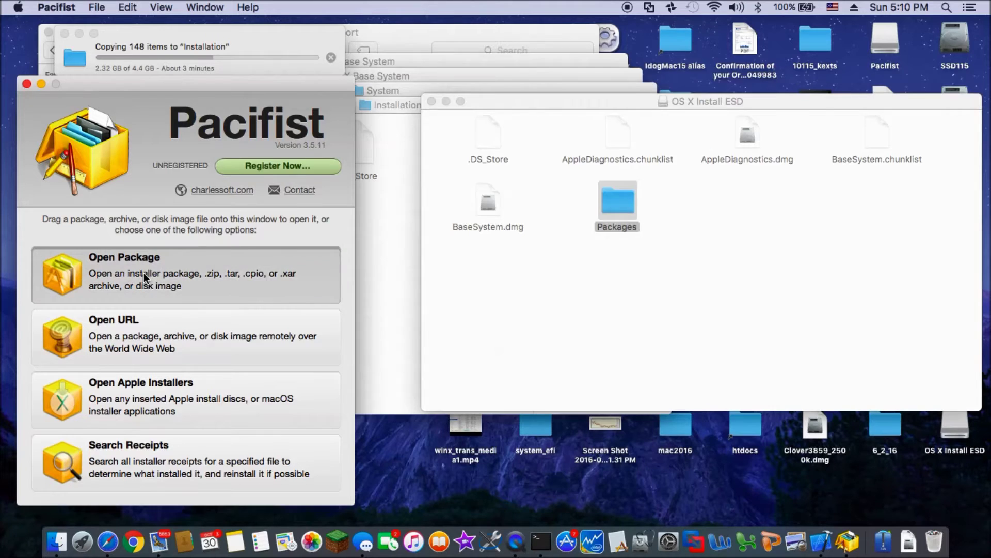
scroll(310, 258, down, 5)
click(310, 287)
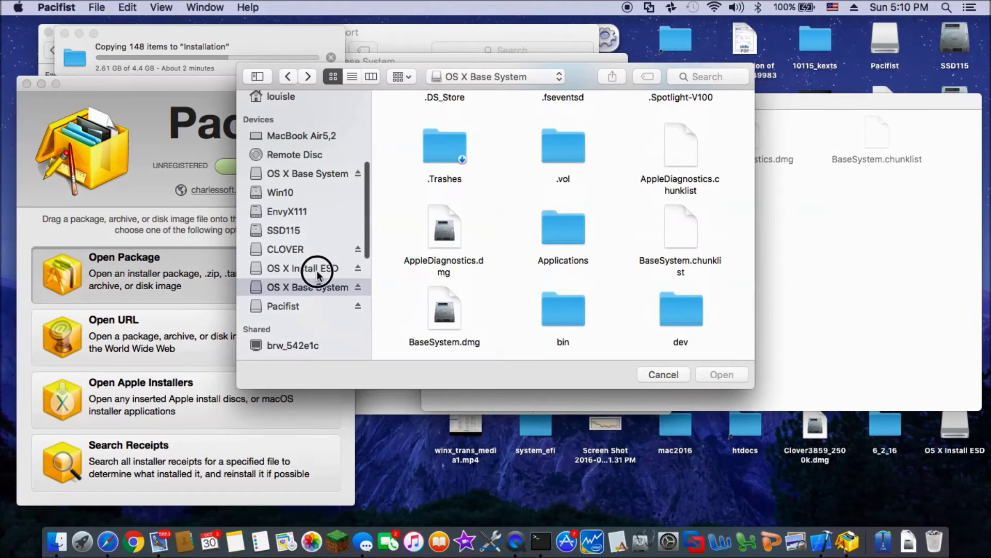
click(313, 268)
double_click(681, 203)
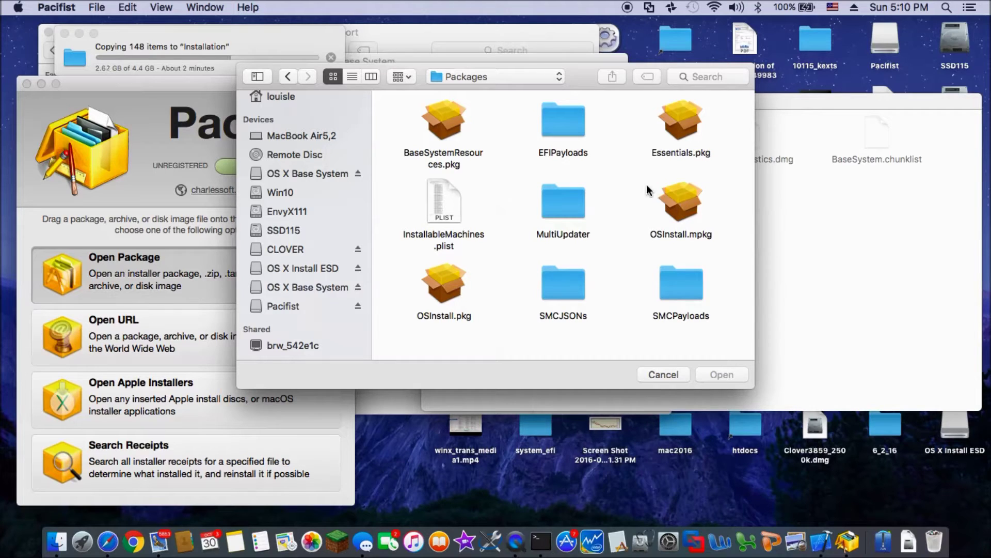
click(683, 123)
double_click(683, 124)
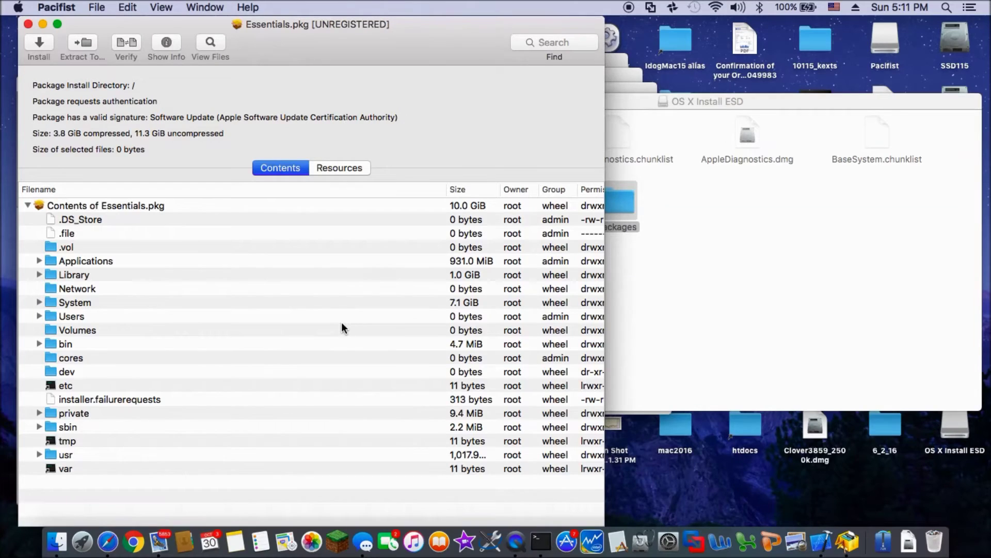
Step: Extract the Kernels folder from System/Library of Essentials.pkg to the Desktop, using administrator privileges
click(39, 302)
click(51, 330)
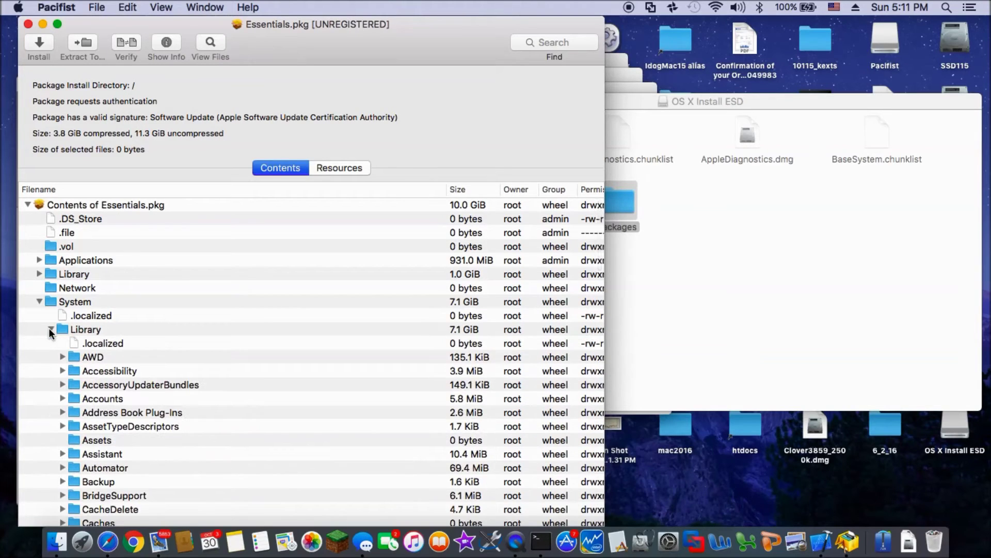
scroll(38, 370, down, 10)
scroll(38, 370, down, 6)
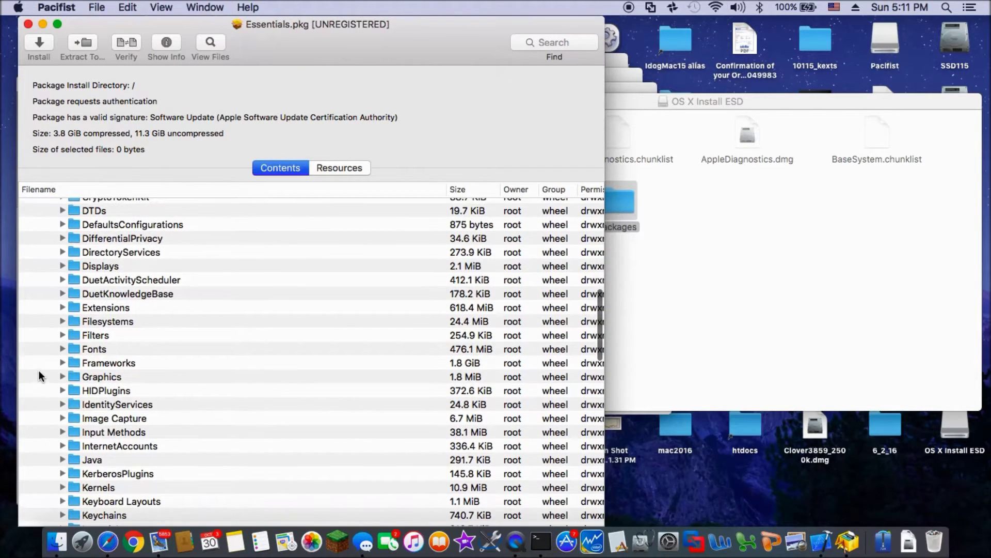
click(91, 488)
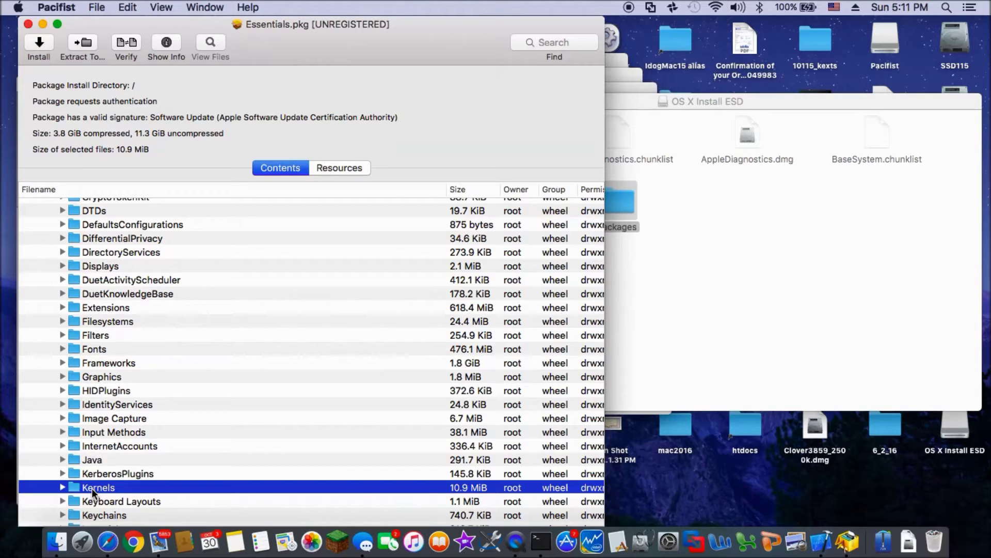
click(85, 44)
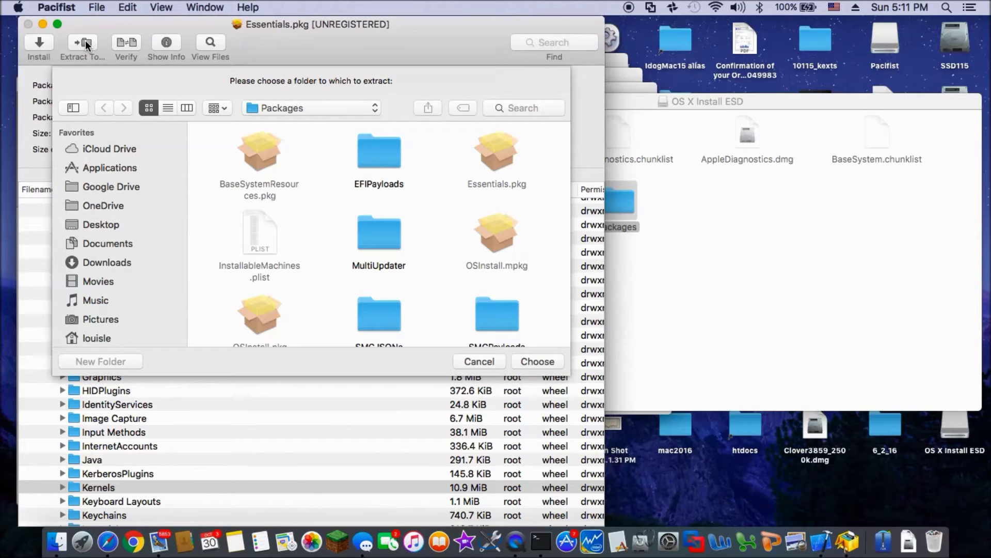
scroll(148, 220, down, 2)
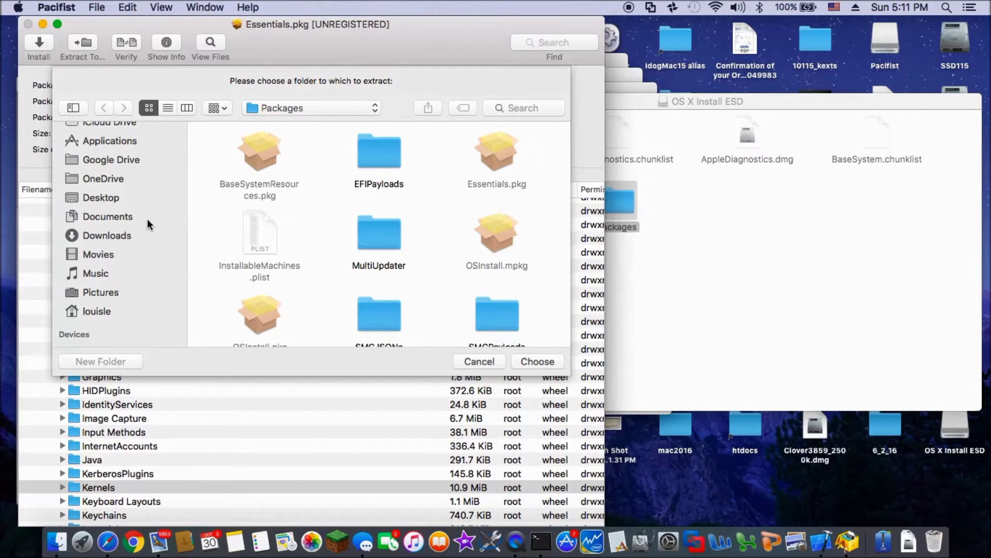
click(114, 200)
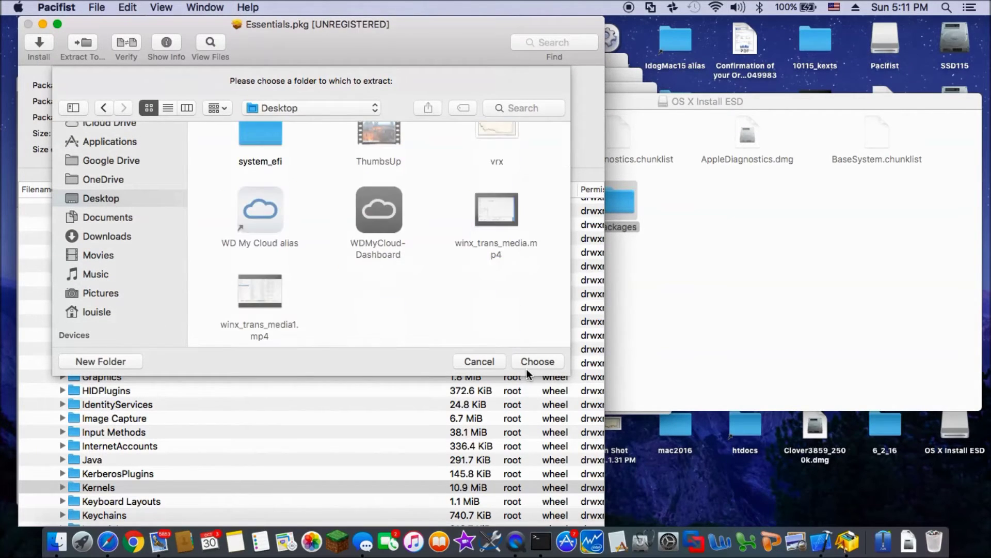
click(538, 361)
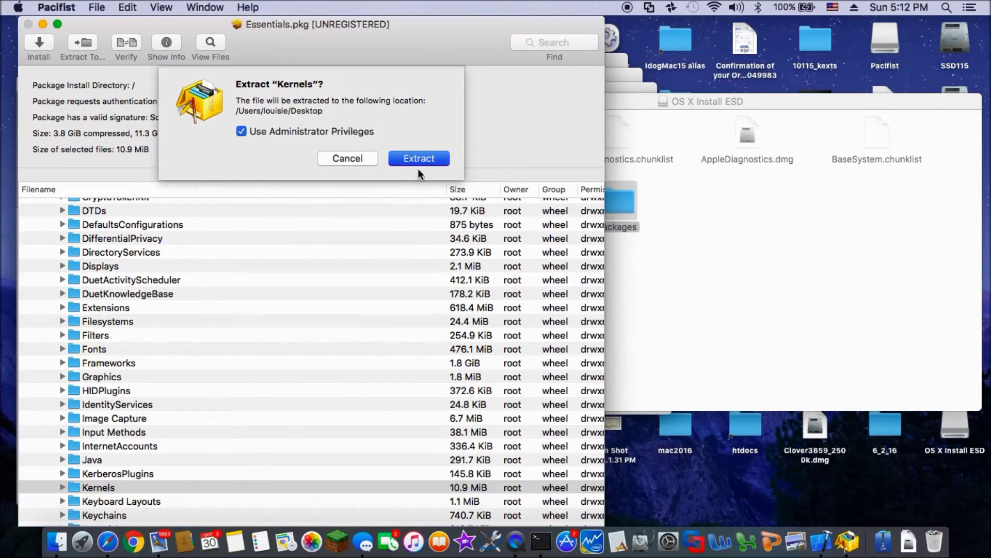
click(419, 159)
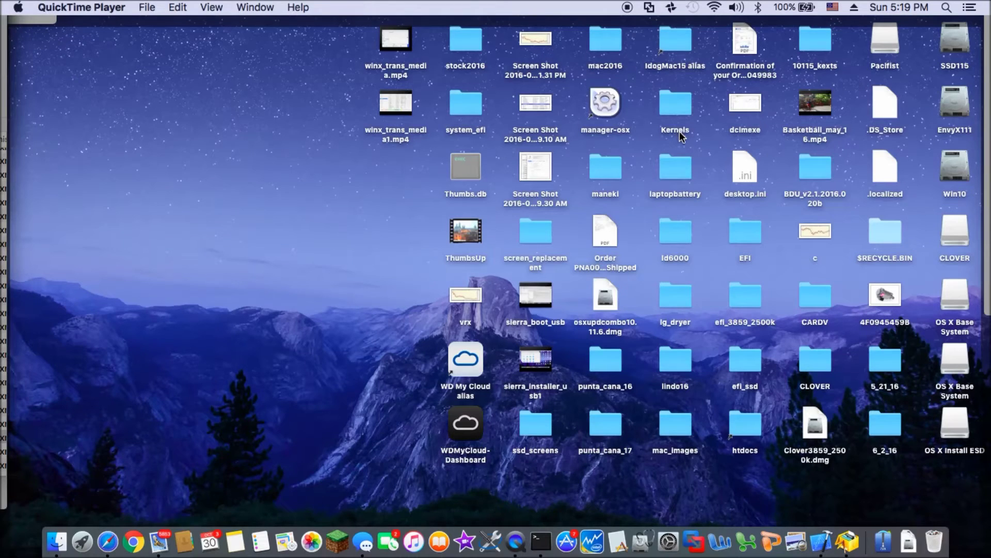
Step: Copy the extracted Kernels folder from the desktop and close the Pacifist start window
click(680, 131)
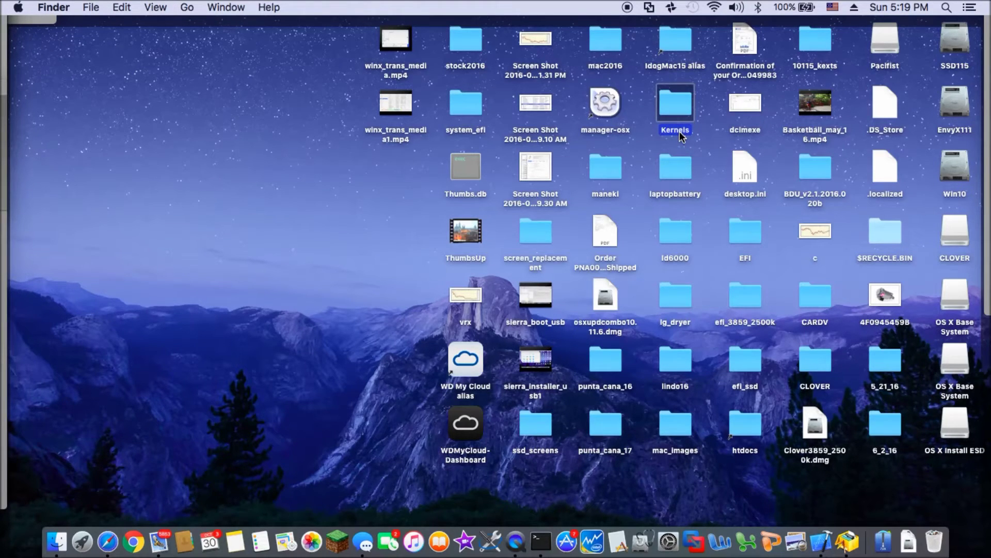
right_click(679, 131)
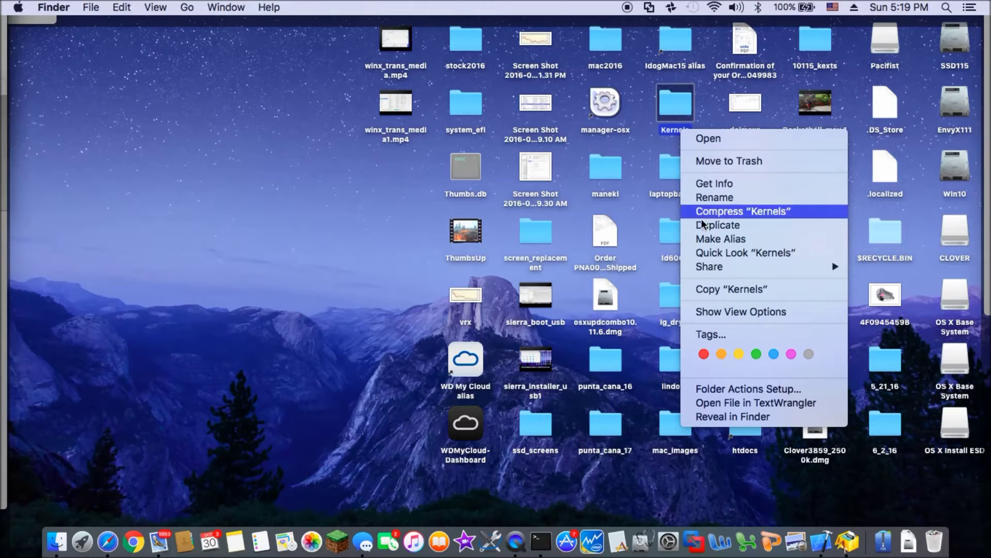
click(709, 291)
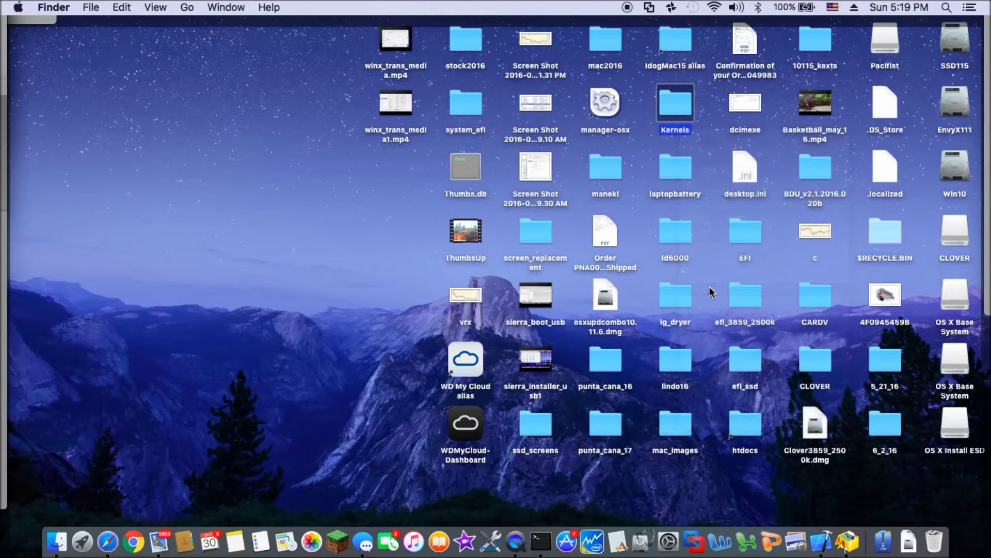
key(F11)
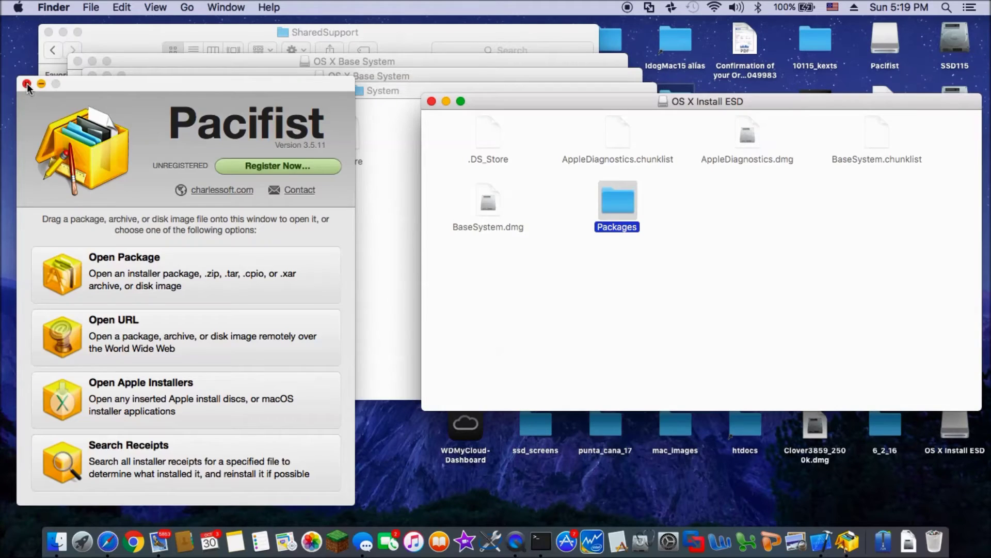
click(27, 84)
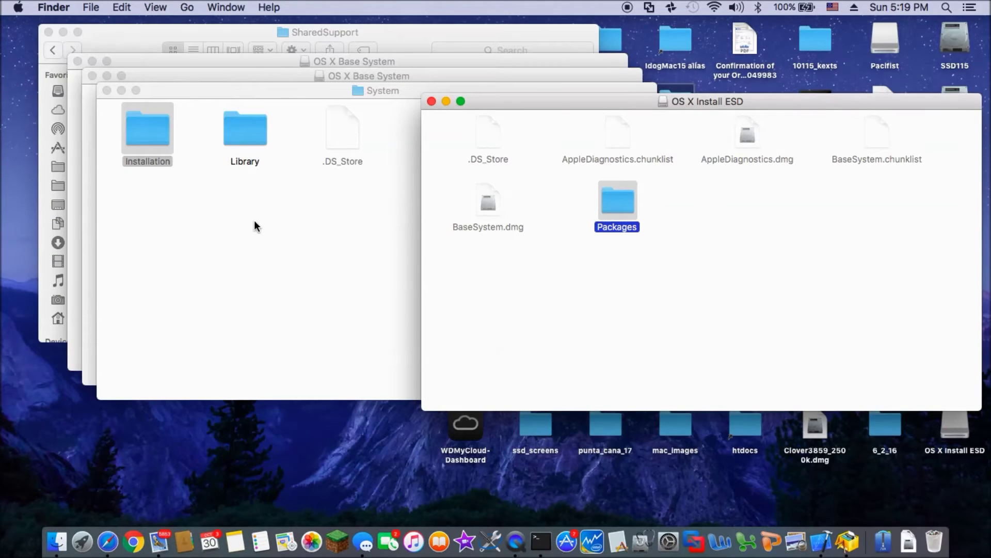
Step: Paste the copied Kernels folder into the System/Library folder of the OS X Base System volume
click(316, 92)
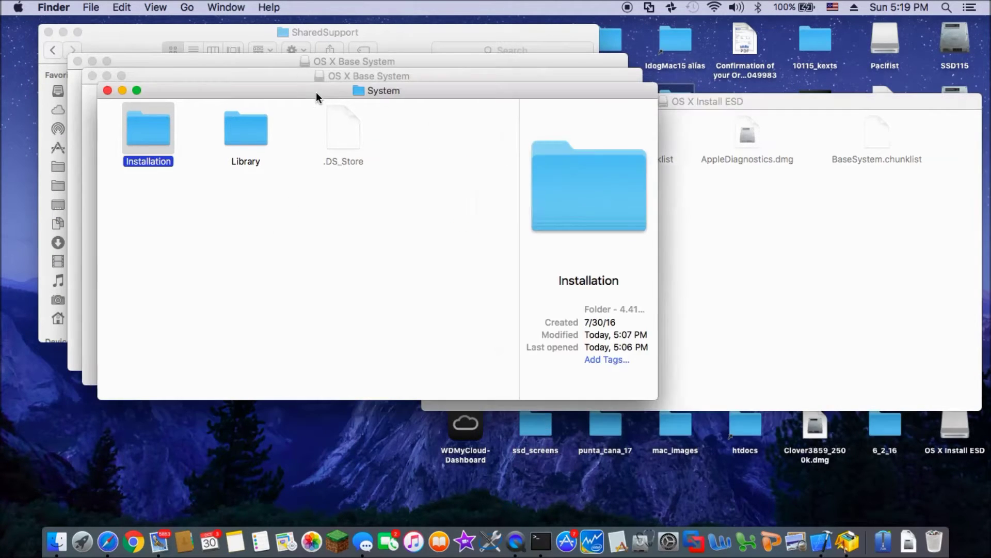
click(257, 135)
double_click(257, 129)
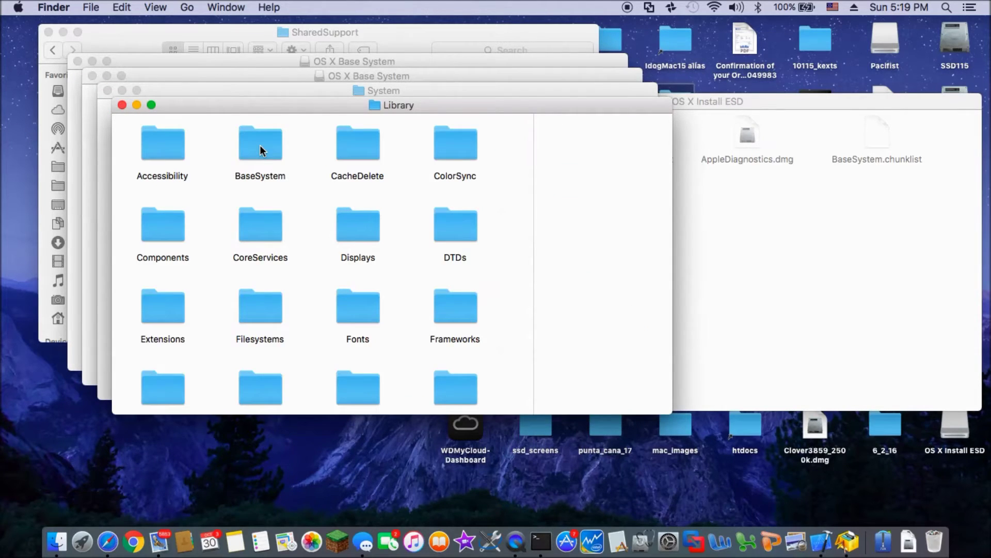
scroll(301, 272, down, 2)
scroll(302, 278, down, 3)
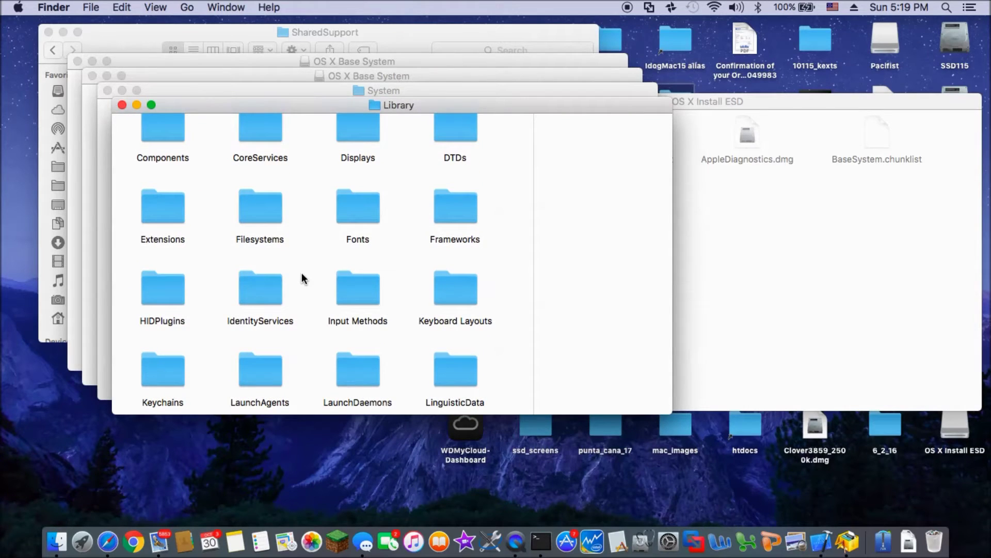
right_click(302, 273)
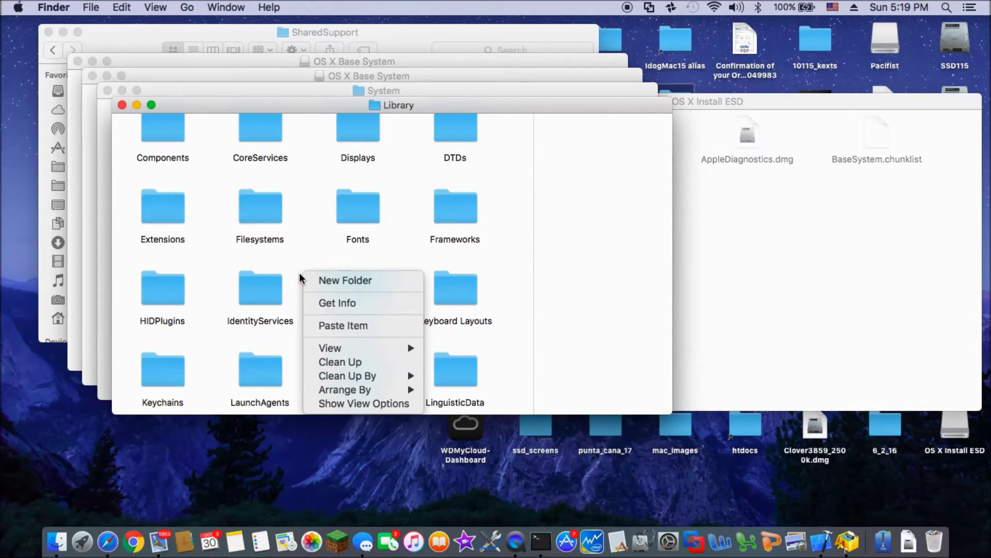
click(323, 327)
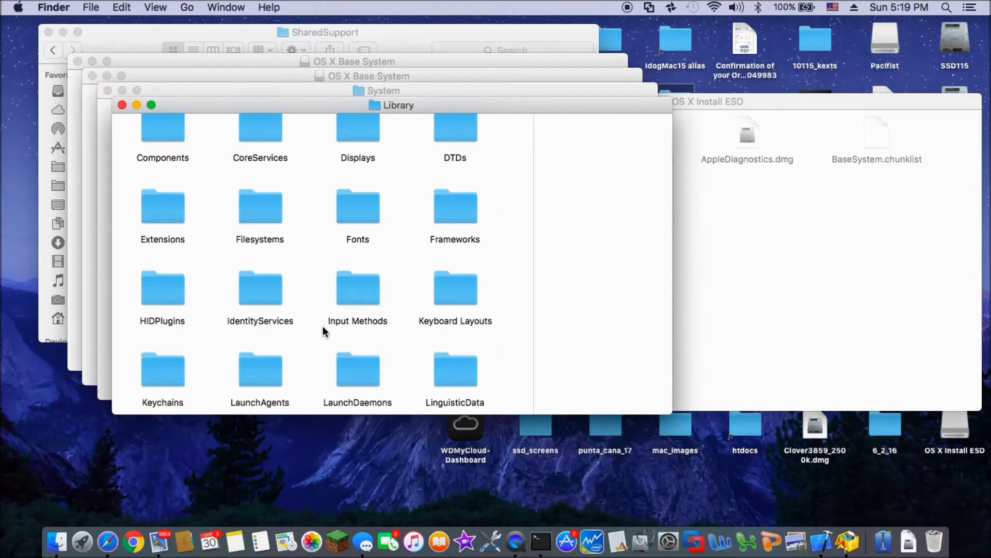
Step: Arrange the Library folder's contents by name and open the pasted Kernels folder
click(322, 326)
right_click(319, 328)
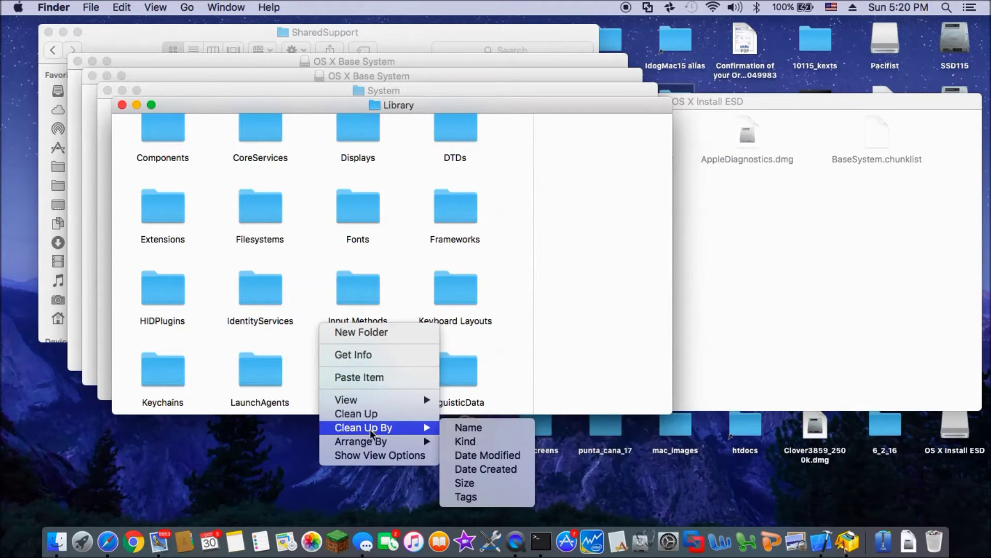
mouse_move(432, 438)
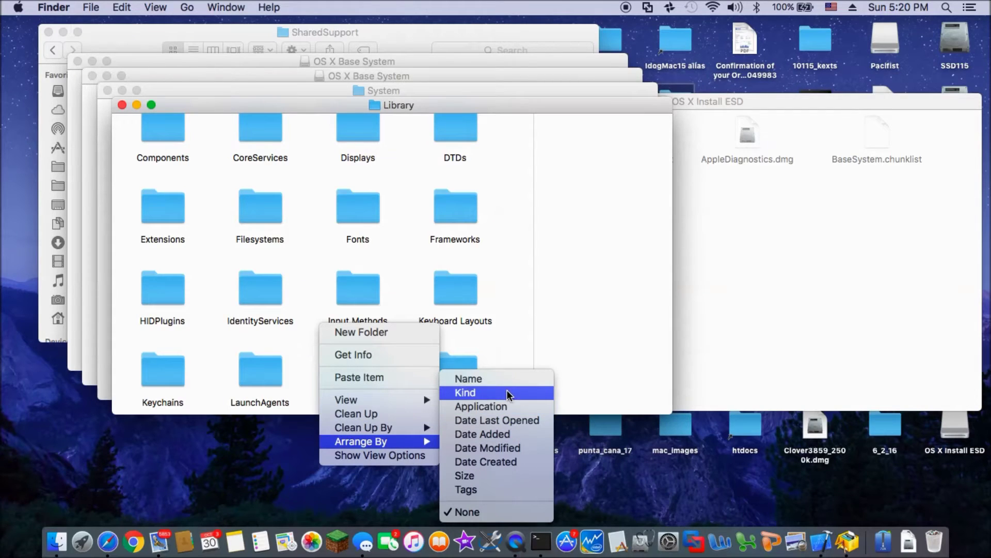
click(522, 376)
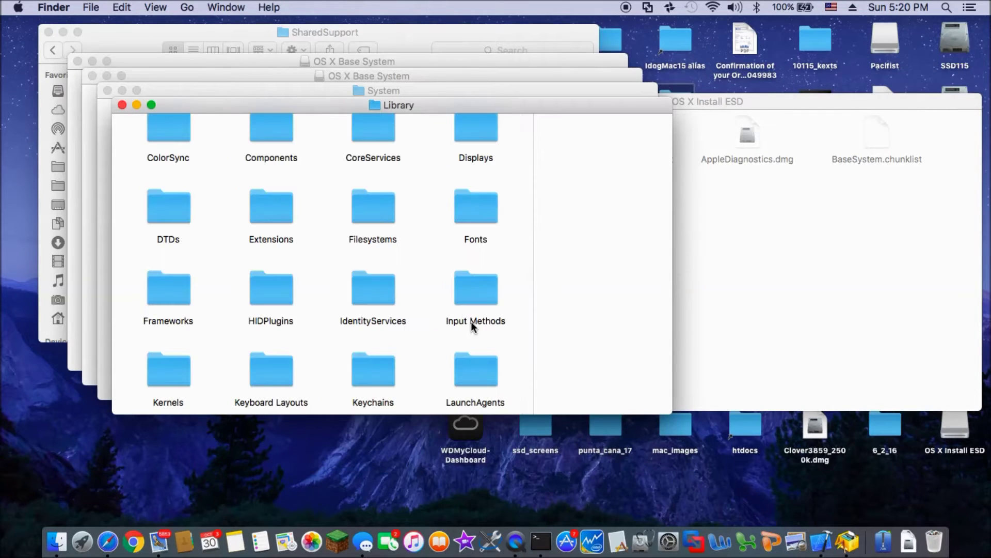
scroll(450, 292, down, 3)
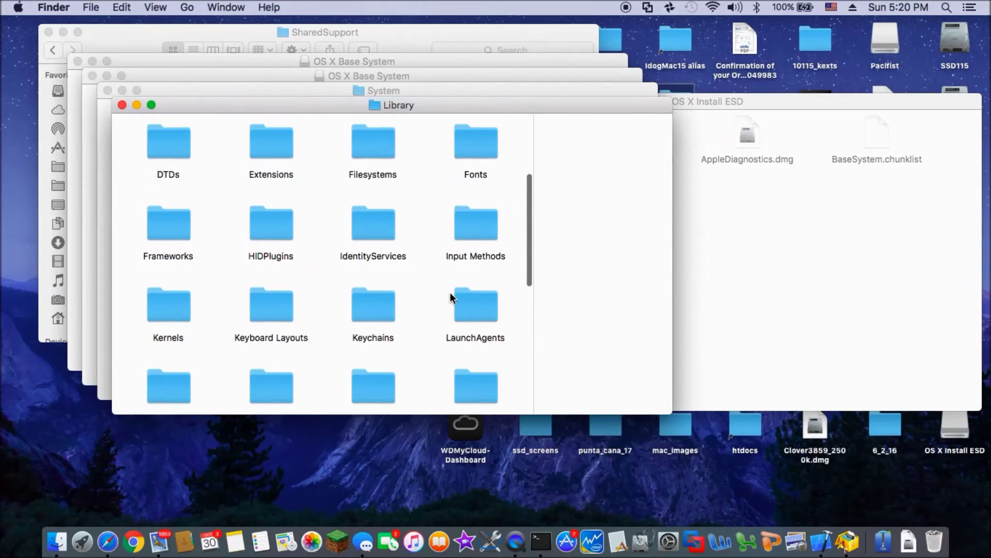
click(167, 304)
double_click(167, 303)
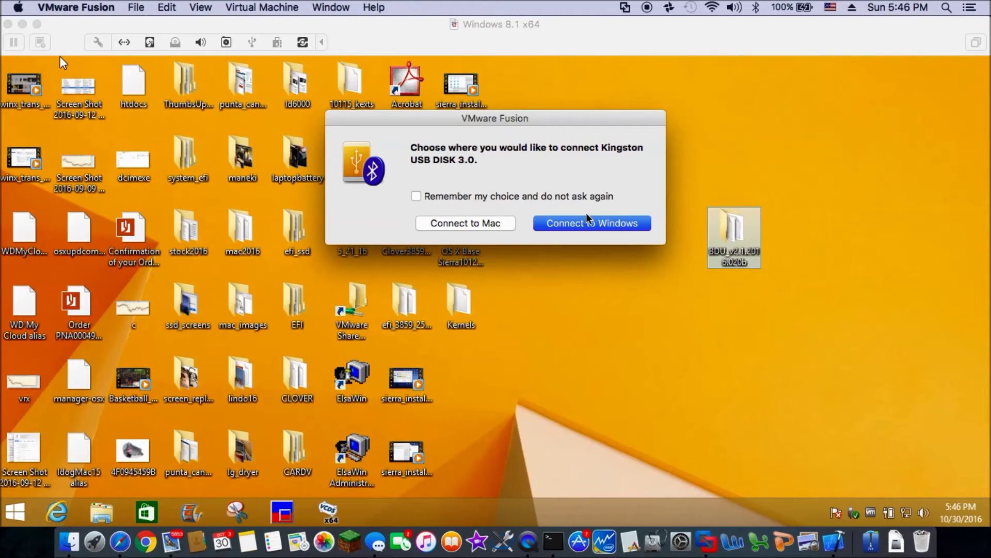
Step: Connect the Kingston USB DISK 3.0 to the Windows virtual machine without formatting it and launch BootDiskUtility from the BDU_v2.1.2016.020b folder
click(587, 222)
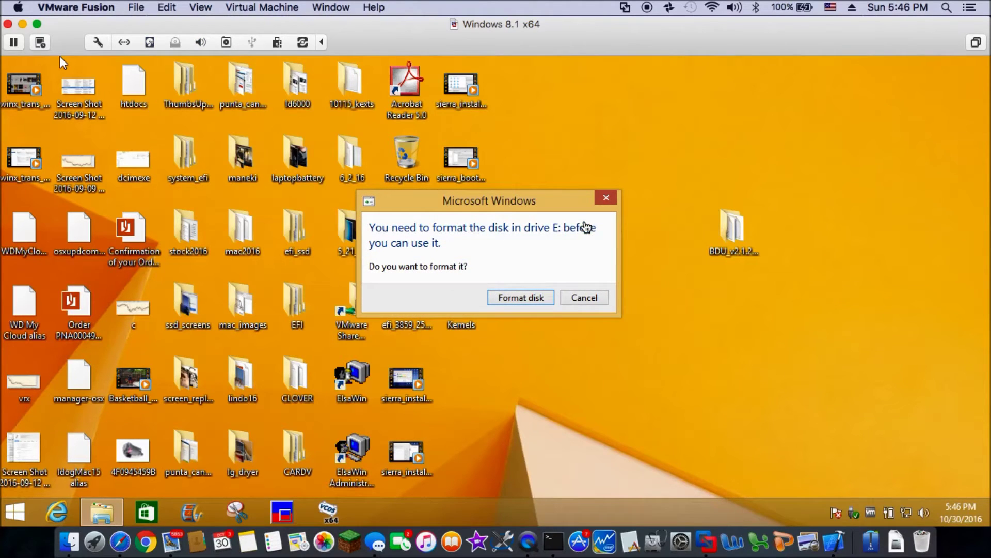
click(592, 301)
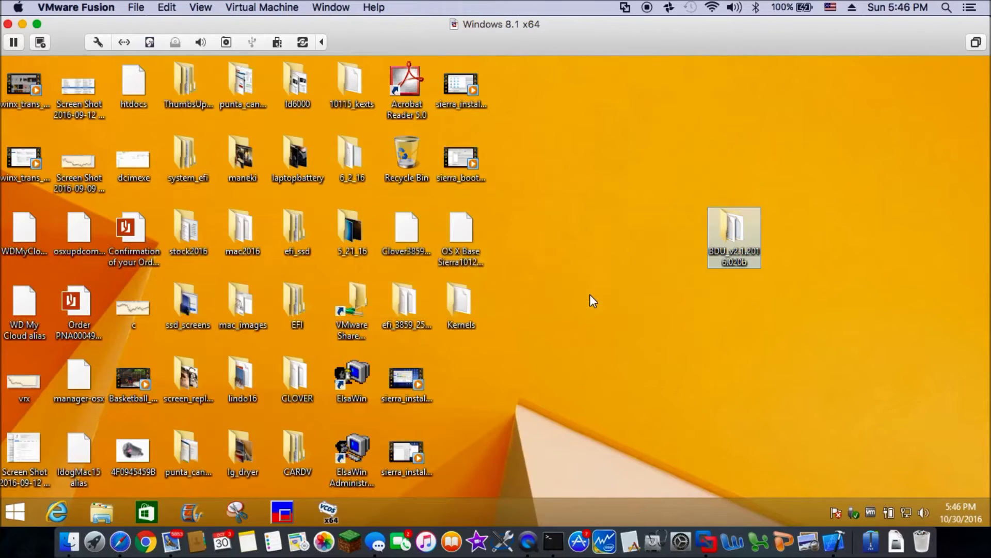
double_click(738, 240)
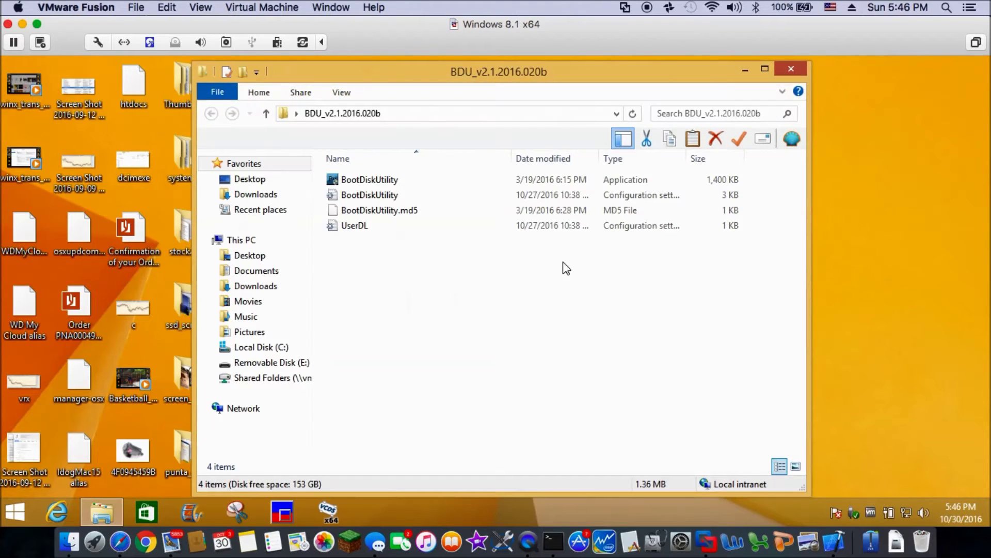
double_click(437, 181)
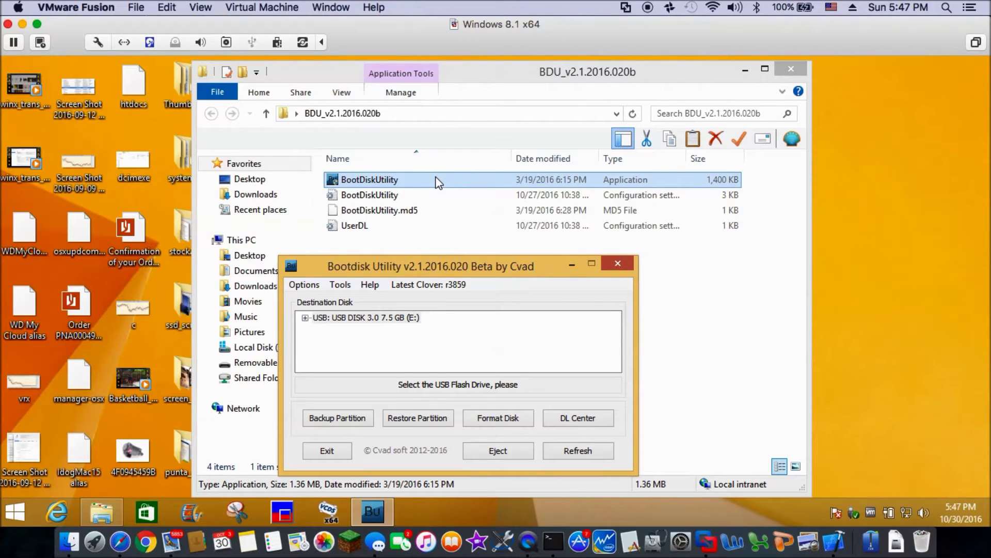
drag(416, 265, 428, 186)
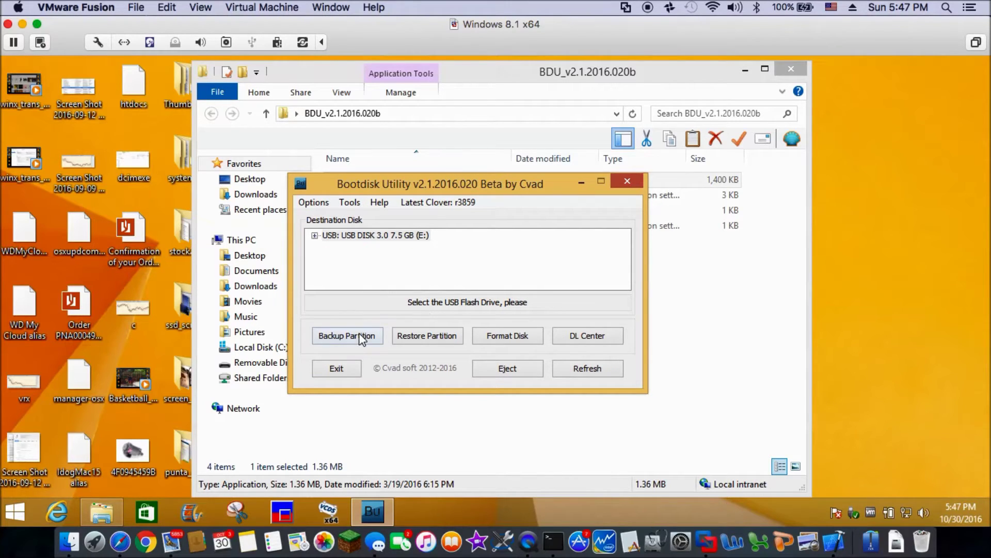
Step: Back up the USB disk's 7.2 GB HFS+ partition to the desktop as sierra_hfs and locate the saved file on the Mac desktop
click(315, 236)
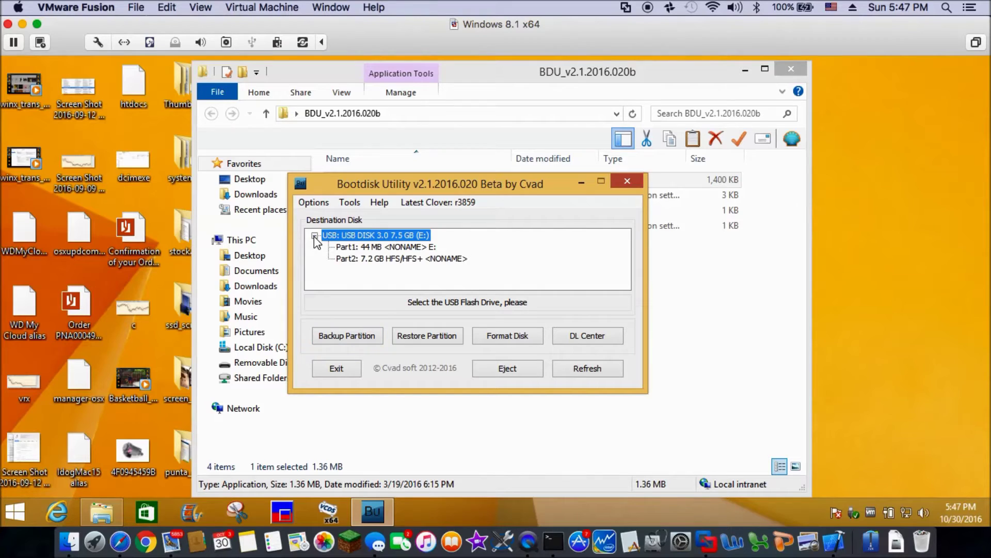
click(351, 262)
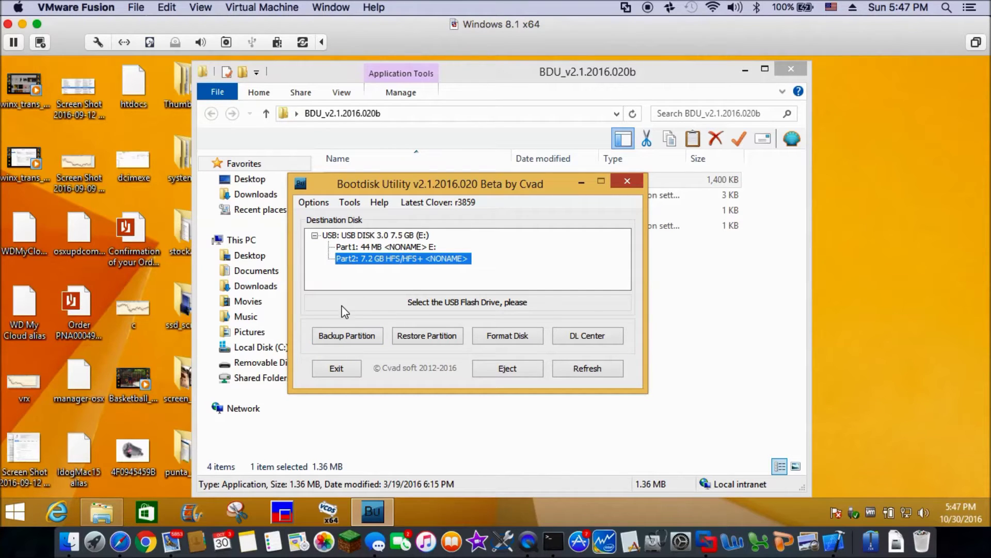
click(360, 336)
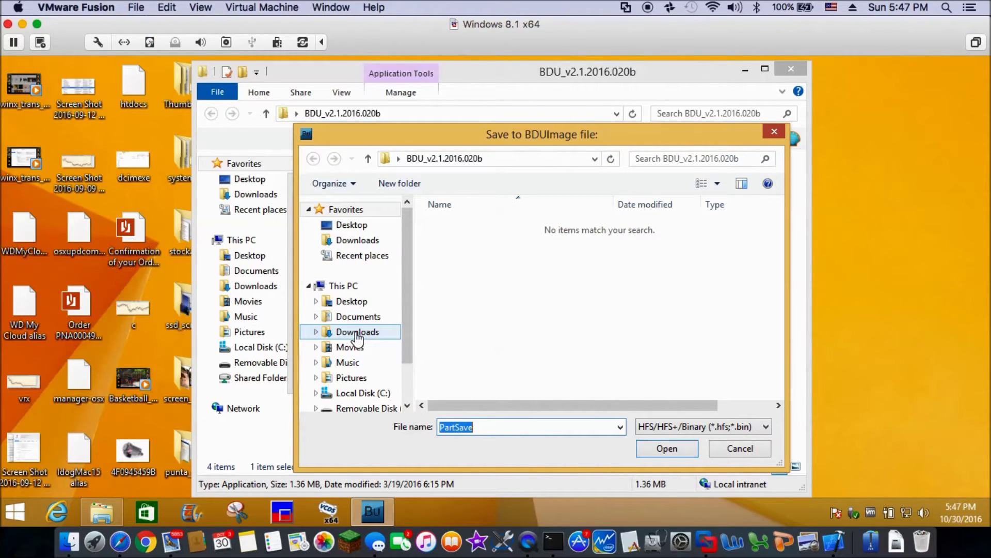
click(358, 304)
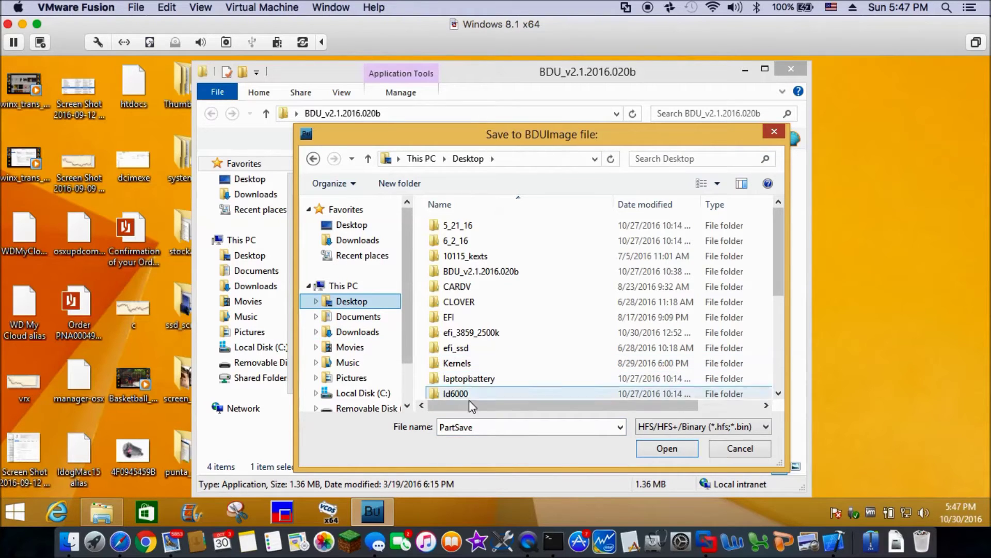
click(439, 421)
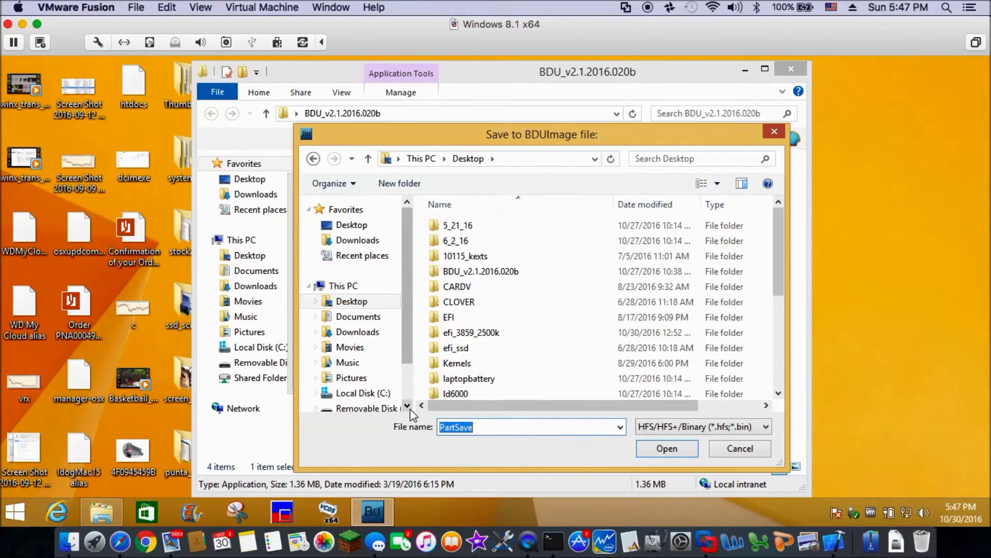
text(sierra_)
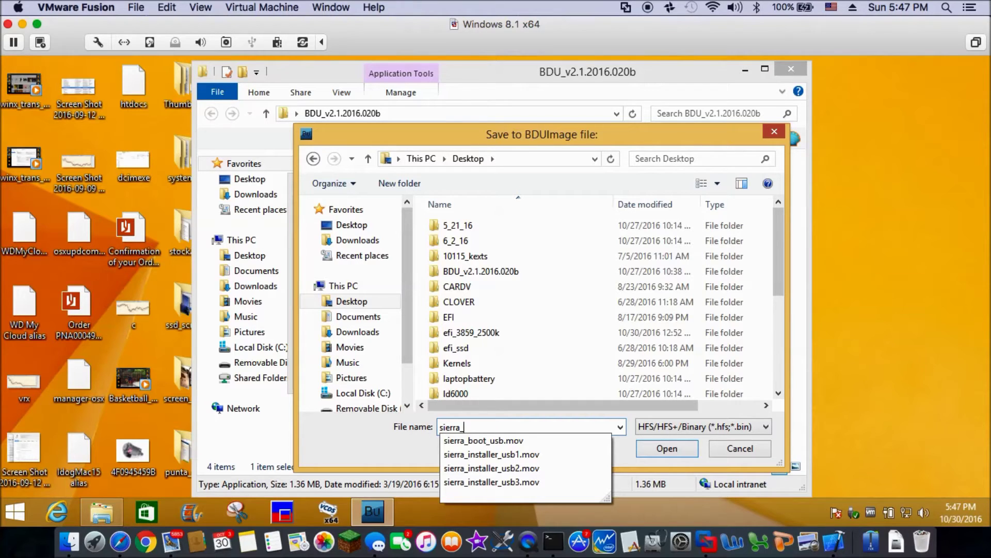
text(hfs)
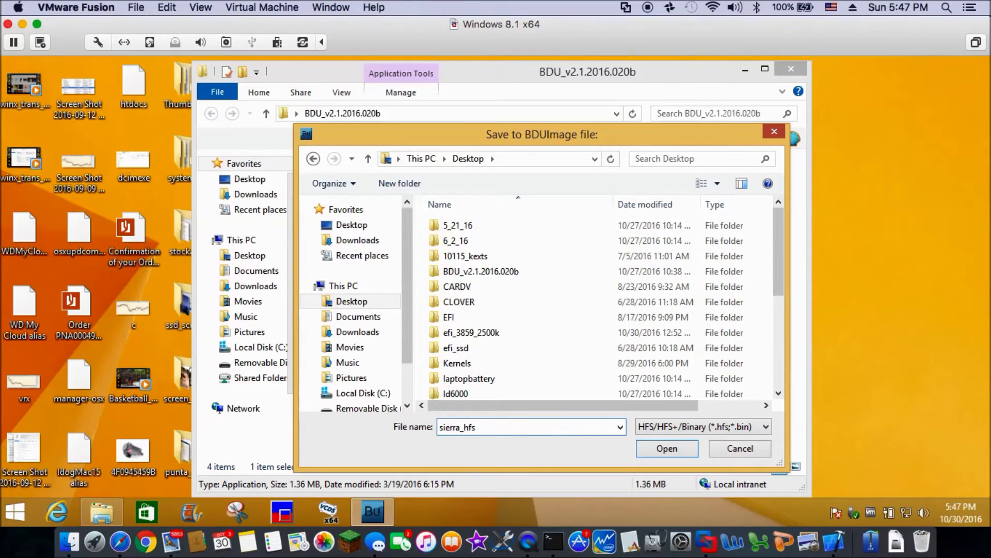
click(674, 450)
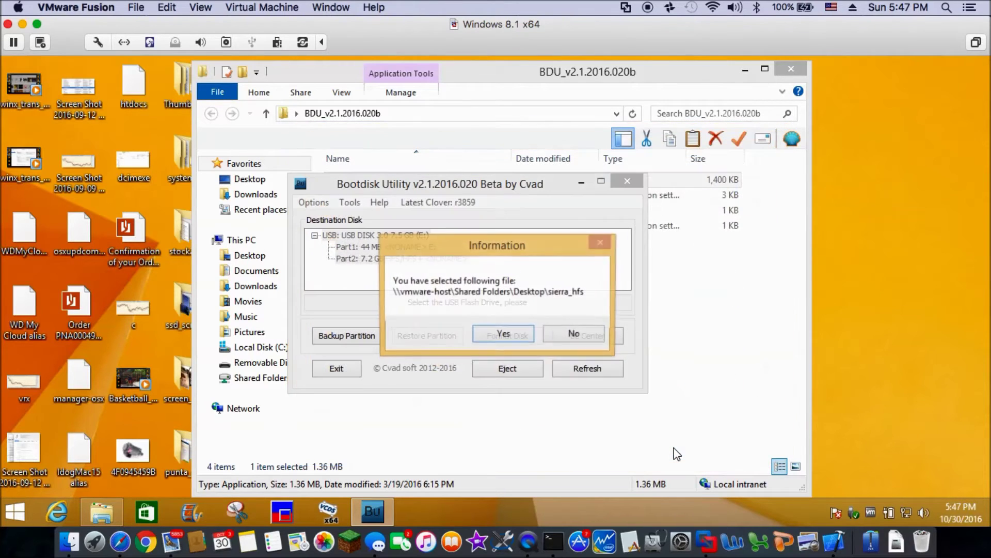
click(503, 335)
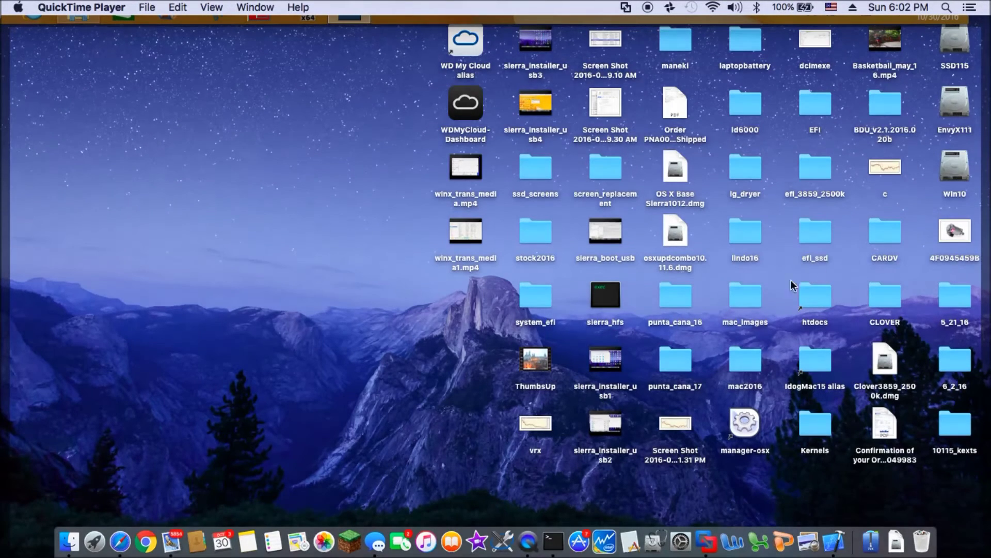
click(613, 327)
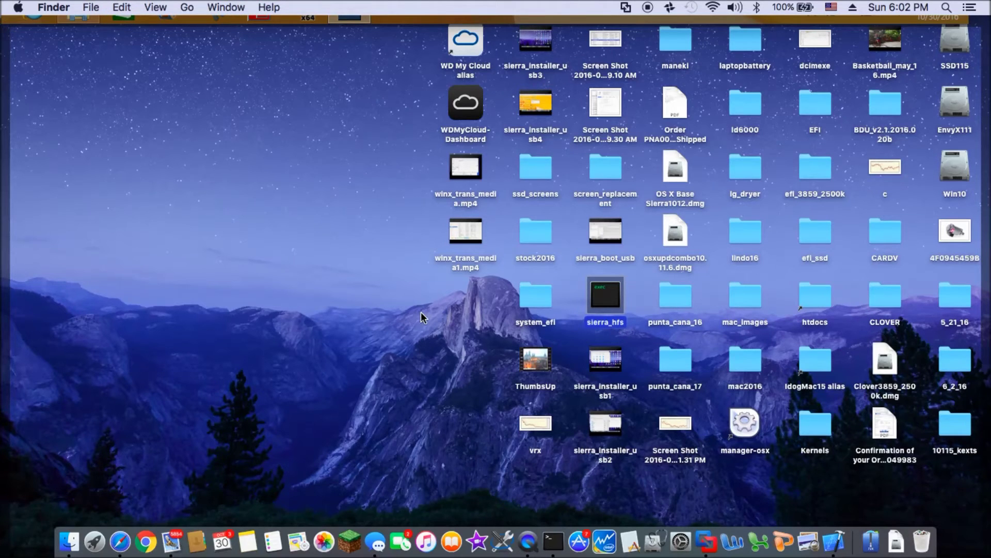
key(F11)
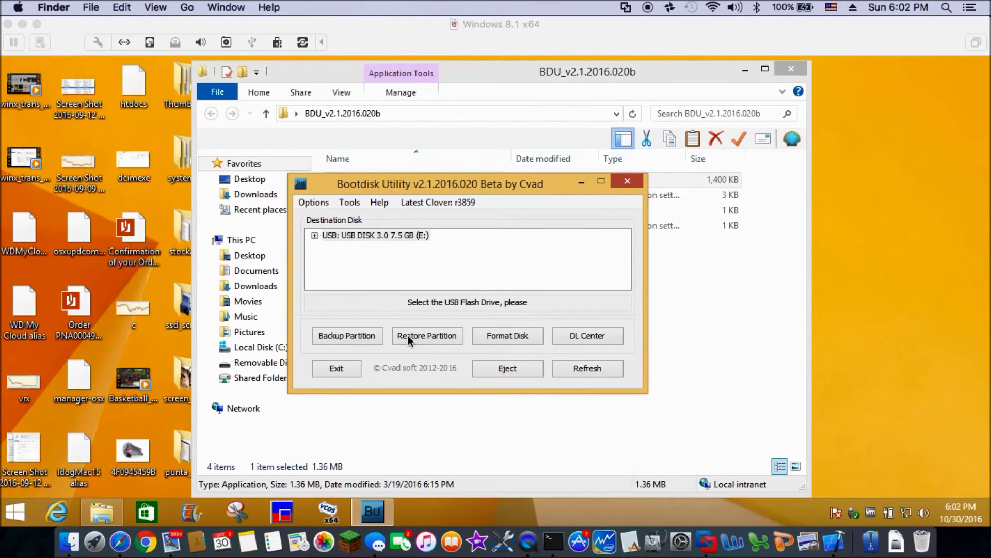
Step: Set Clover to download revision 3859 with volume label CLOVER3859, and format the USB disk as a Clover boot drive
click(315, 236)
double_click(361, 235)
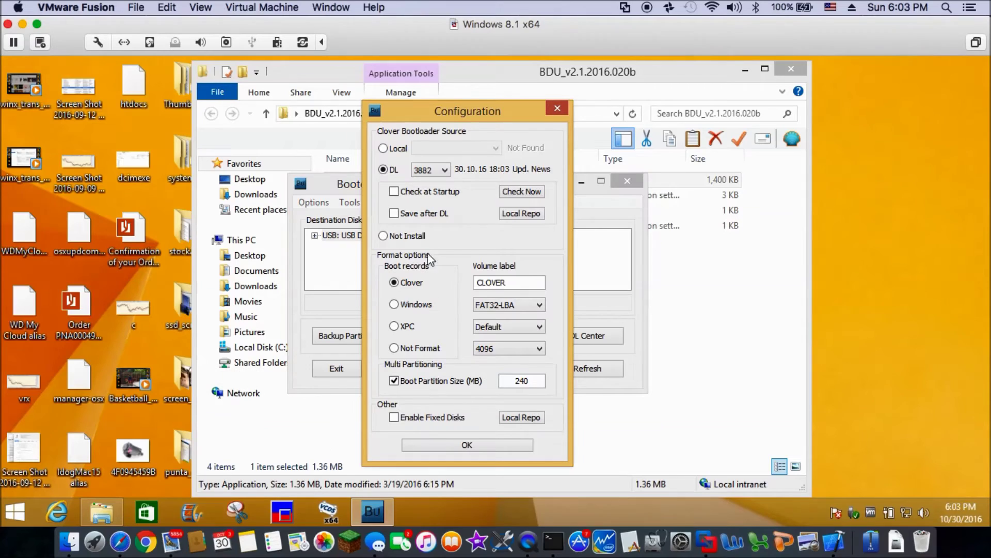
click(442, 173)
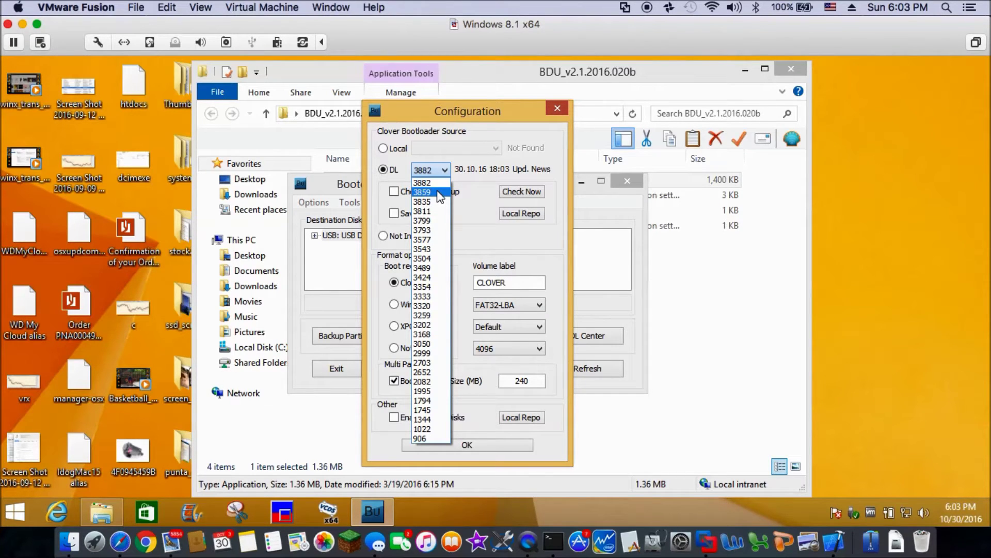
click(440, 192)
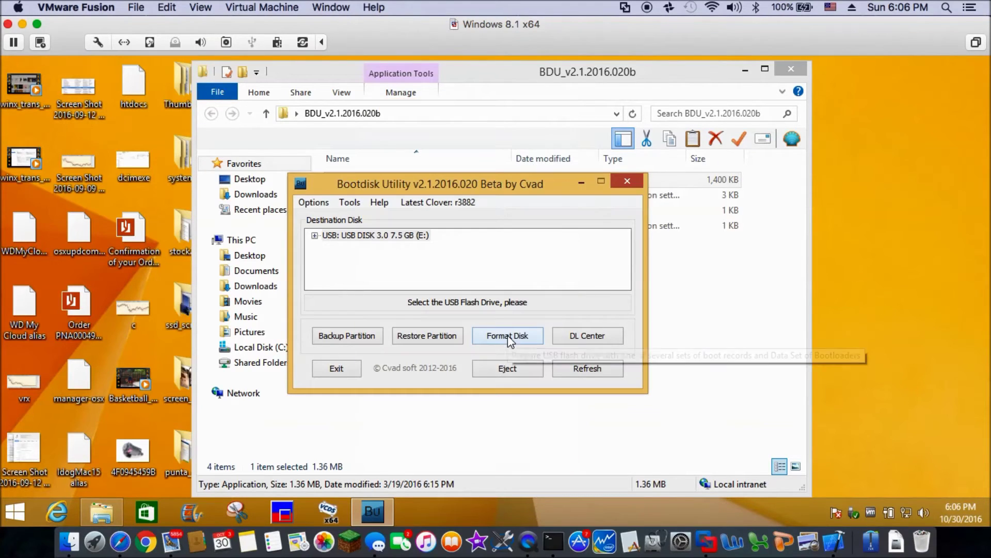
click(507, 335)
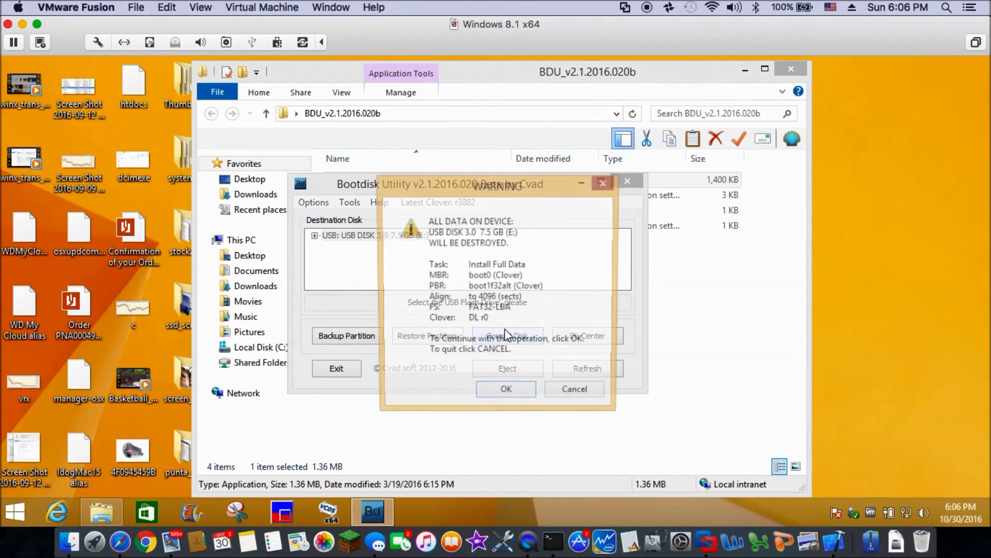
click(505, 394)
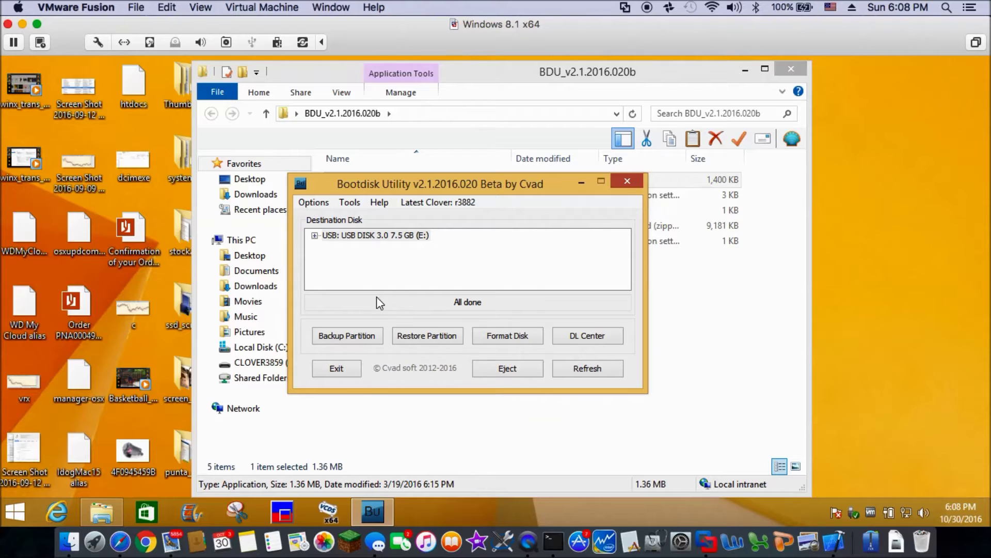
Step: Restore the sierra_hfs image from the desktop to the USB disk's second partition, showing all file types to find it
click(314, 236)
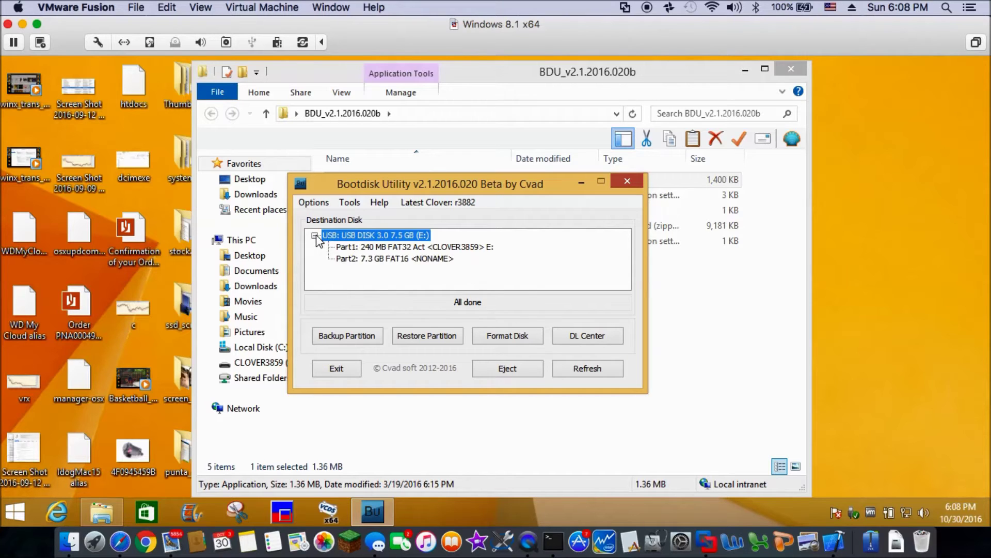
click(378, 258)
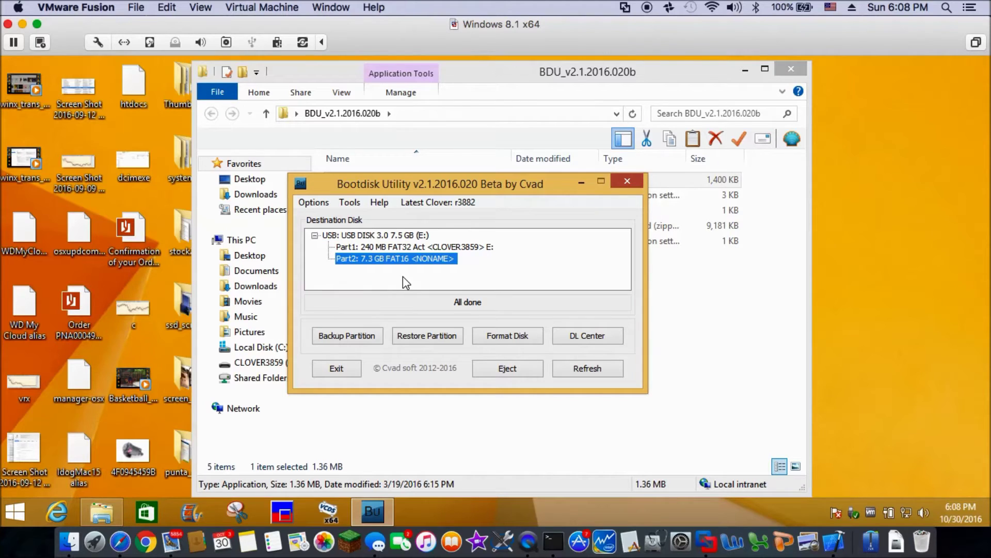
click(433, 333)
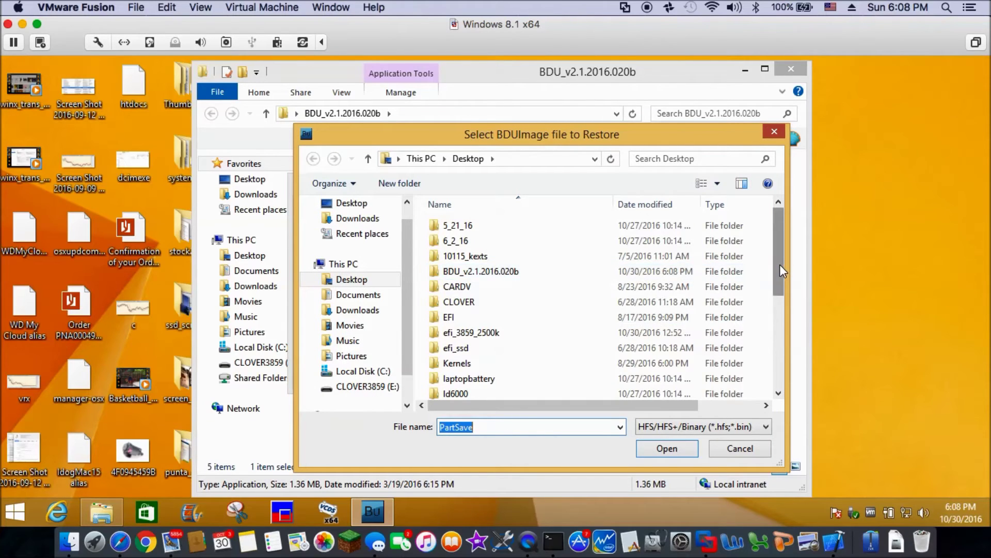
drag(780, 265, 779, 384)
click(718, 429)
click(686, 475)
drag(778, 227, 779, 342)
click(536, 354)
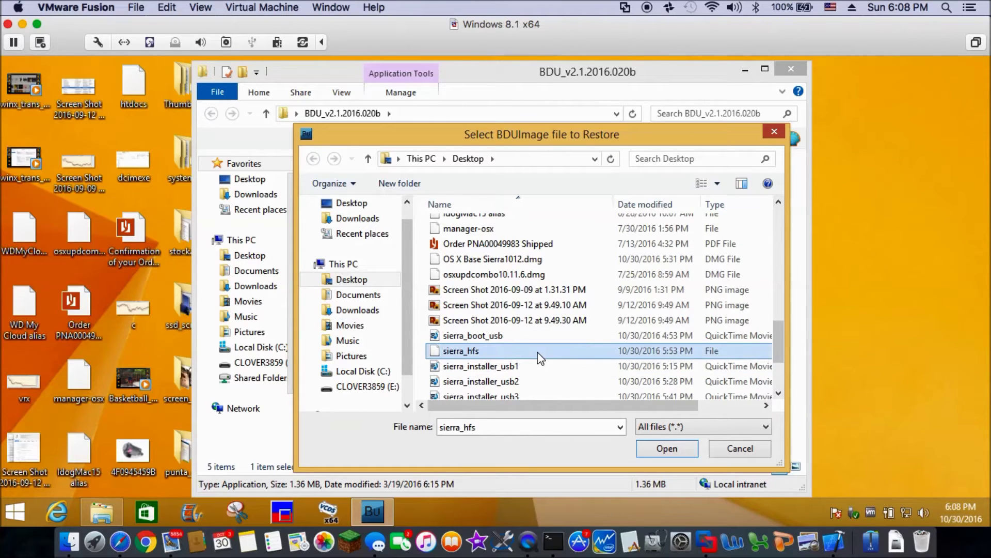
click(665, 449)
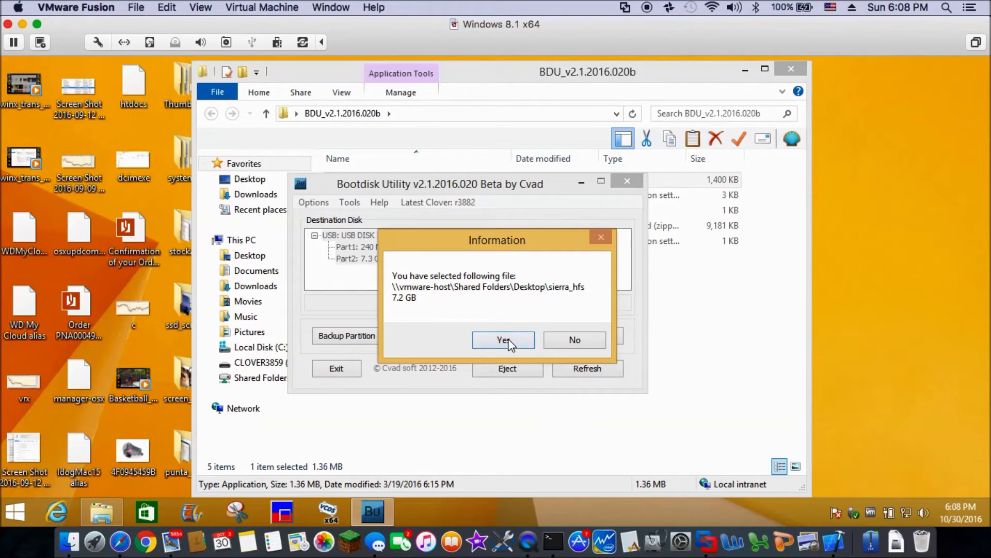
click(507, 339)
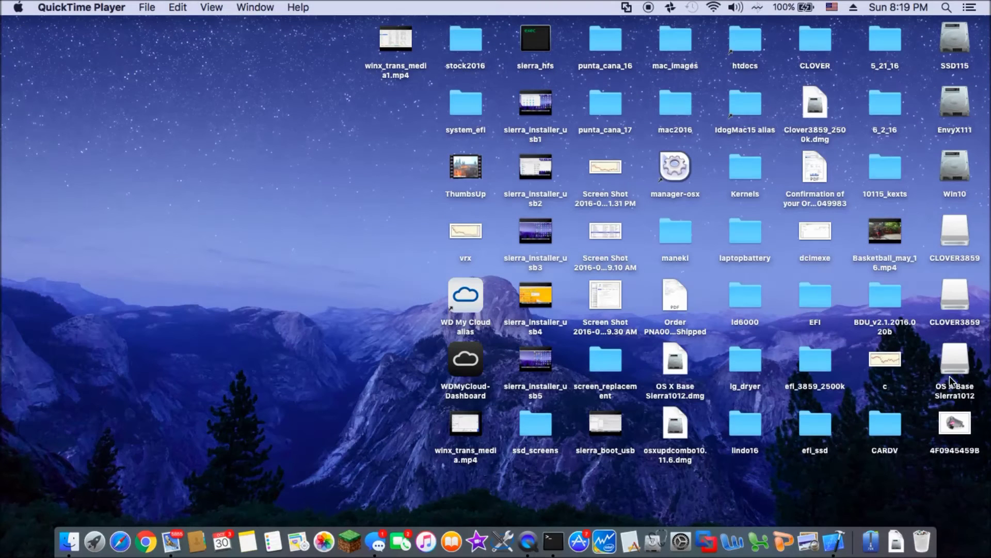
Step: Check the contents of the OS X Base Sierra1012 volume and open both CLOVER3859 volumes in side-by-side windows
double_click(956, 371)
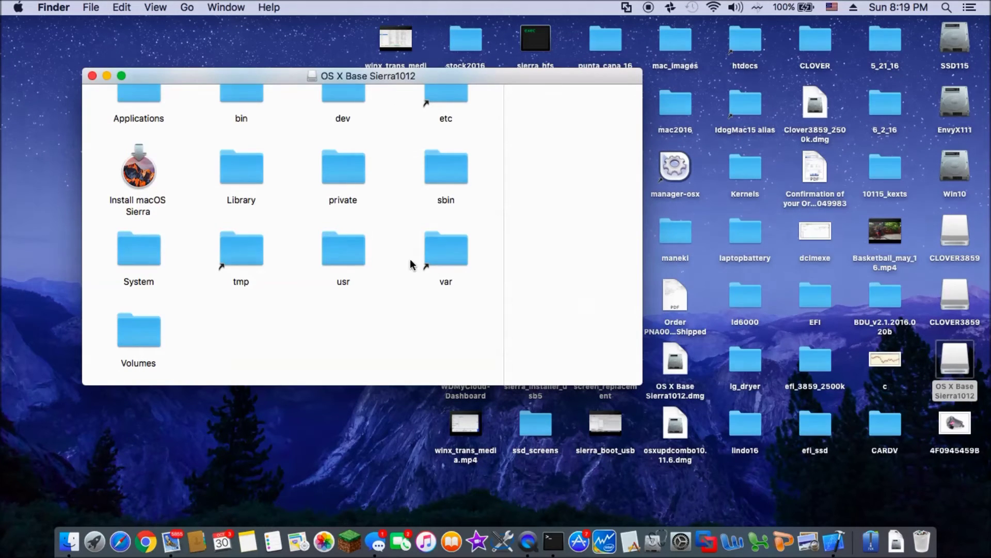
click(92, 76)
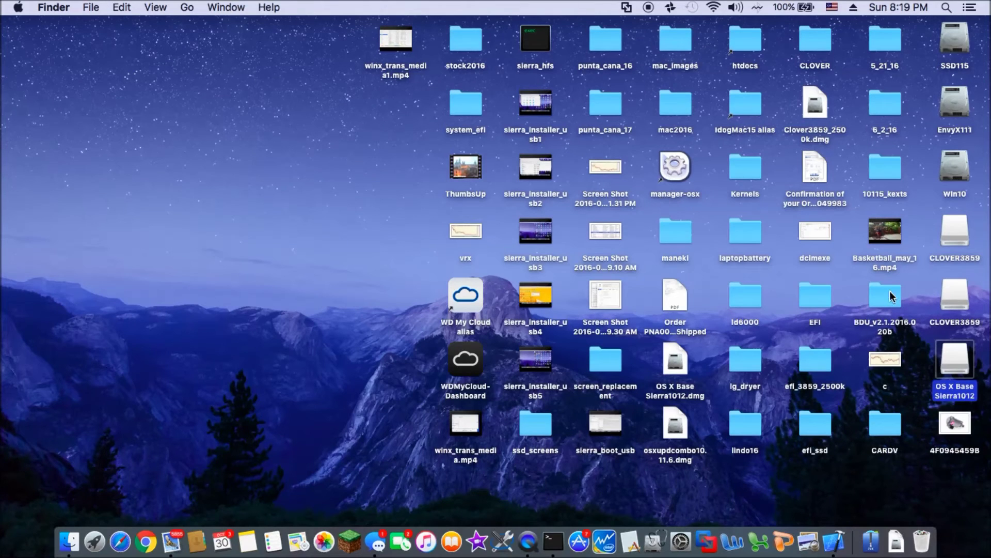
click(956, 303)
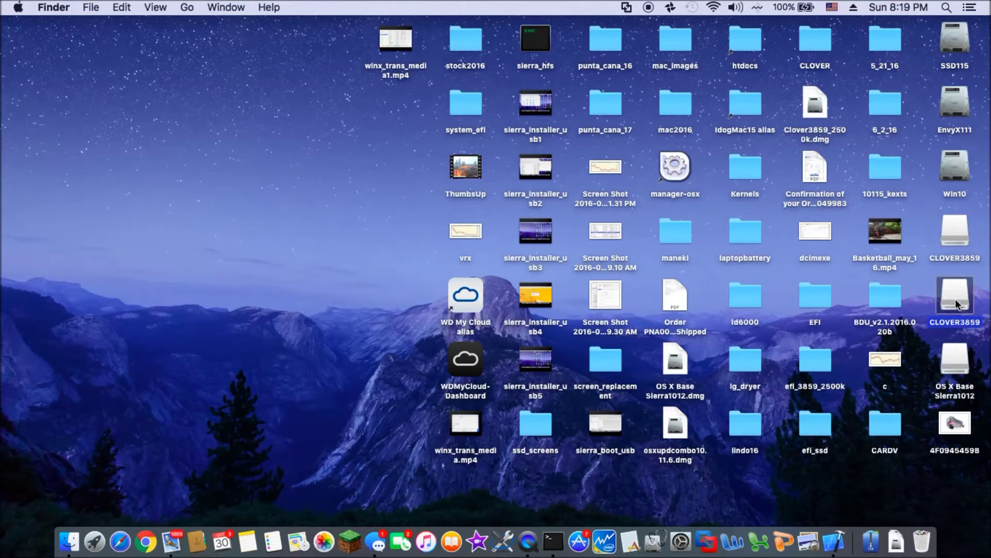
double_click(956, 302)
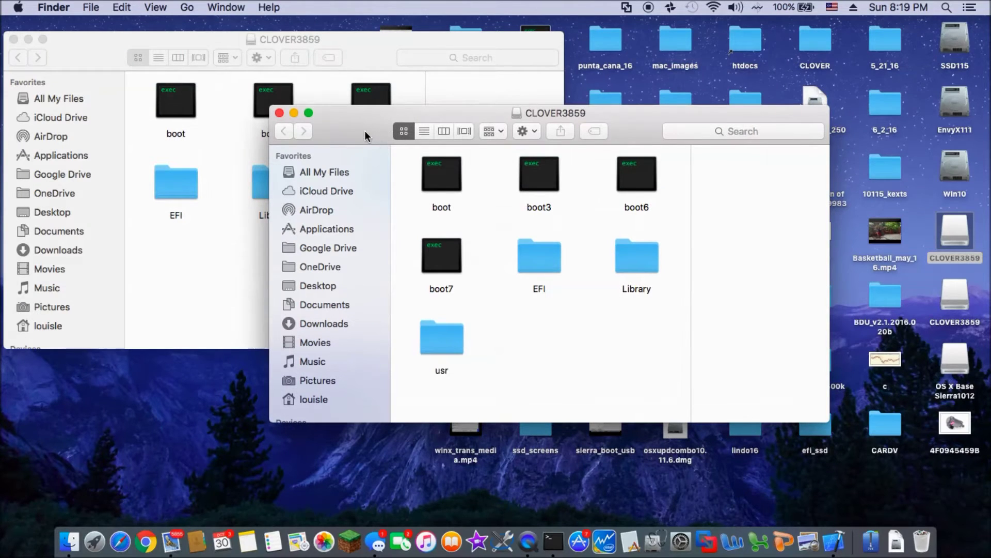
drag(43, 40, 49, 33)
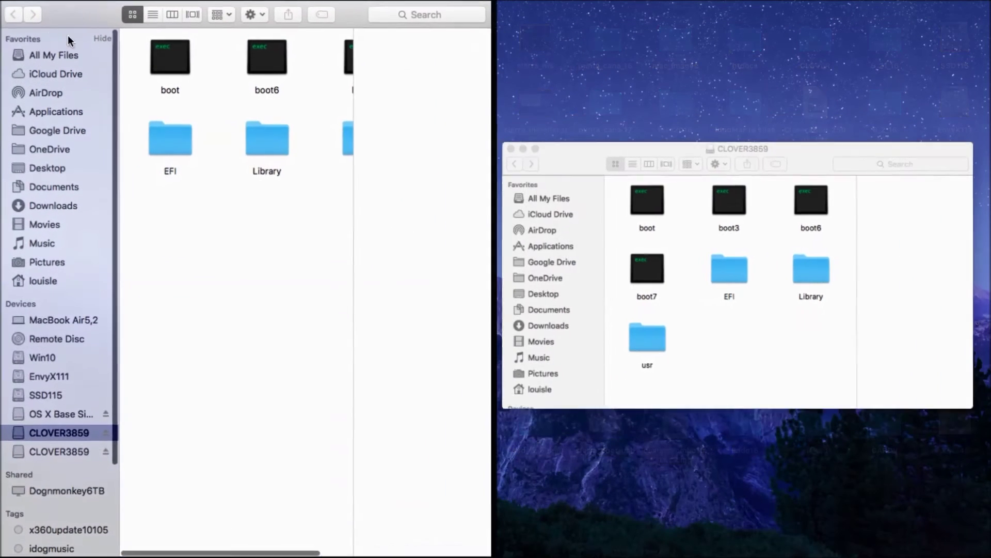
click(568, 155)
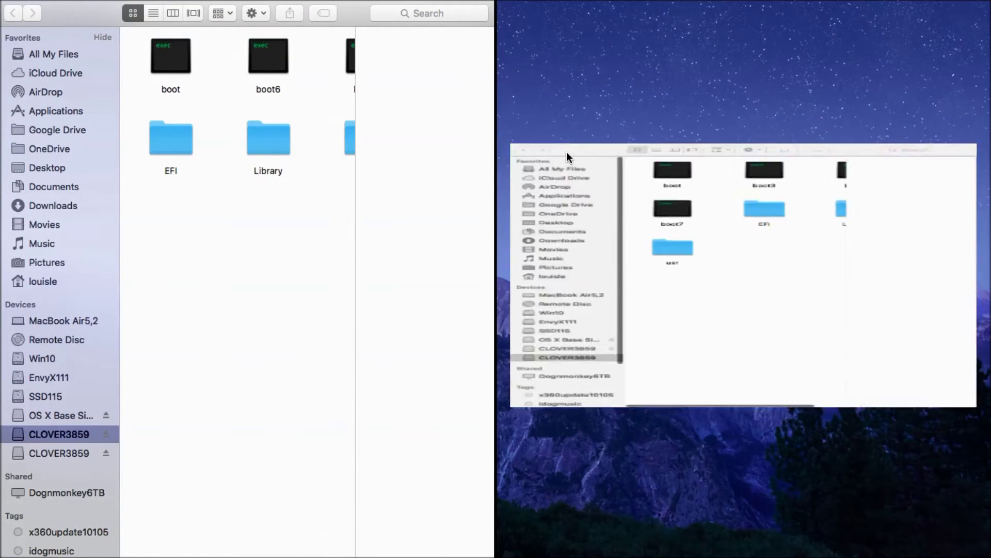
click(937, 181)
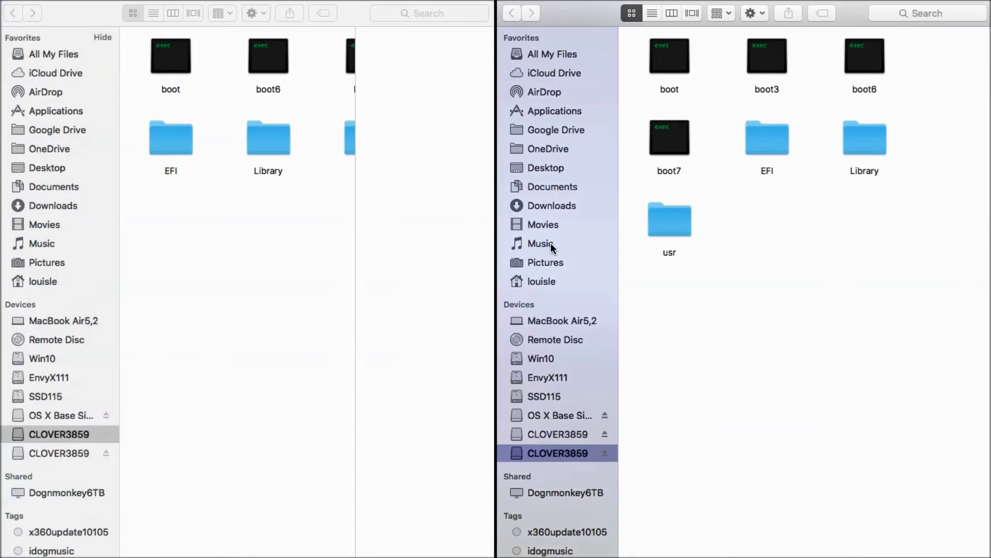
Step: Examine the EFI/CLOVER/kexts folder of the first CLOVER3859 volume and return to its CLOVER folder
click(305, 240)
double_click(172, 148)
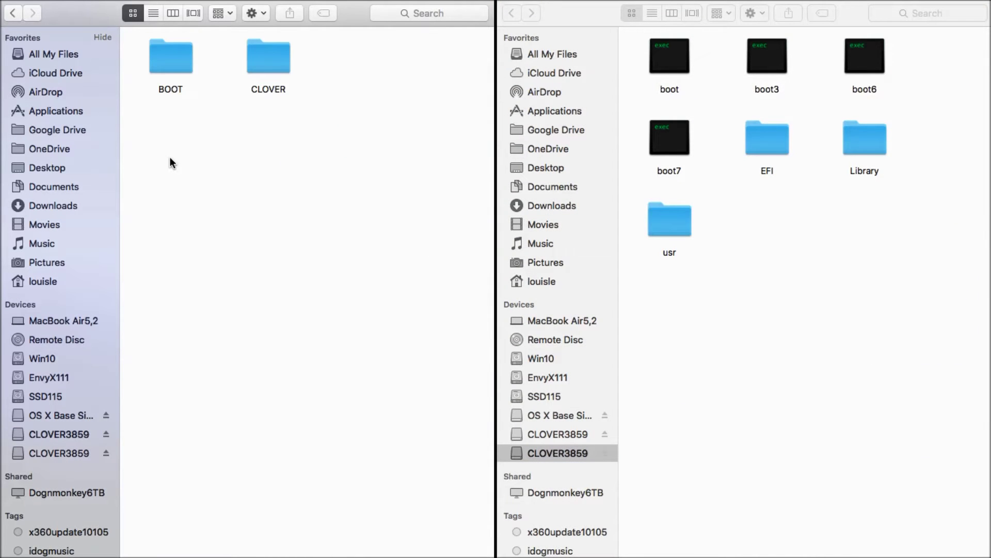
double_click(274, 55)
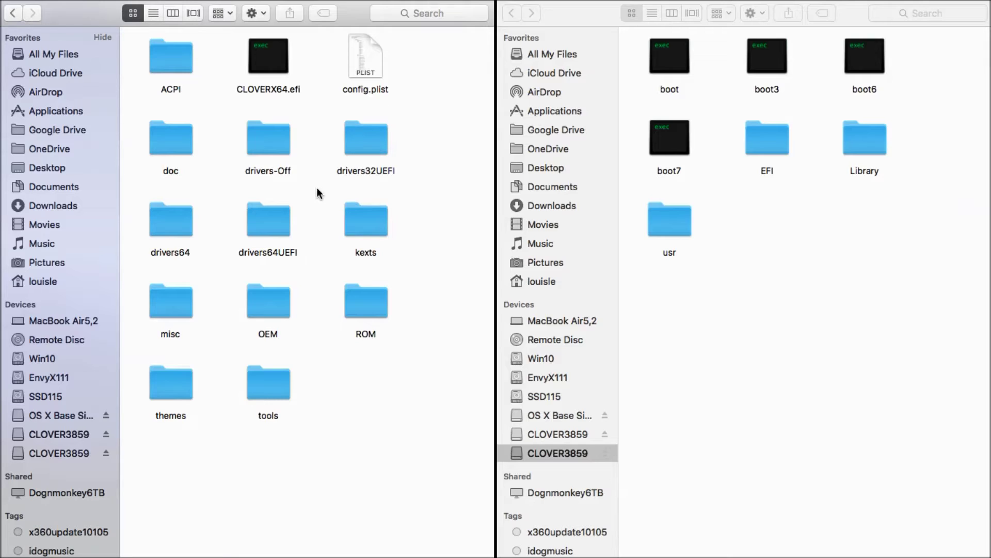
double_click(353, 232)
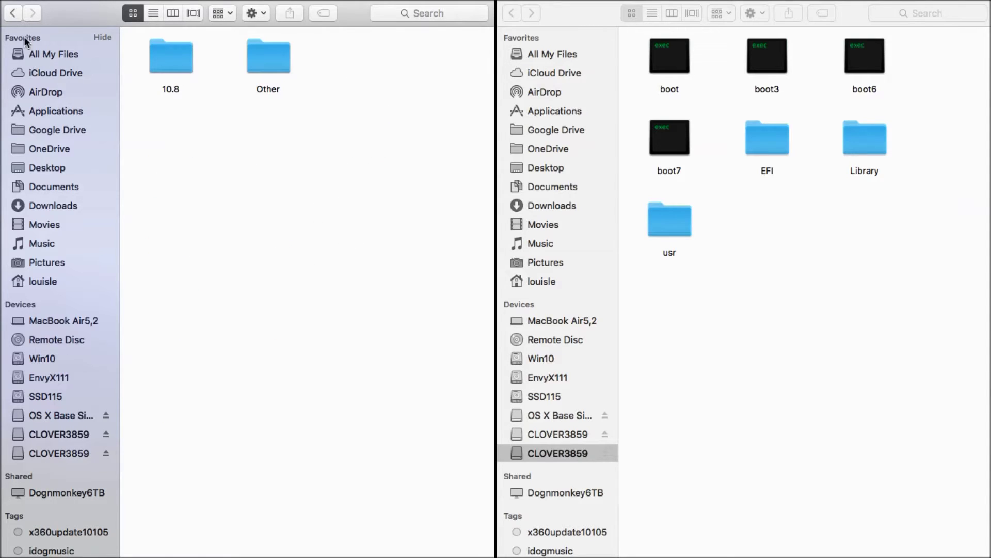
click(13, 13)
Step: Open the EFI/CLOVER/drivers64UEFI folder of the second CLOVER3859 volume
double_click(755, 131)
double_click(767, 78)
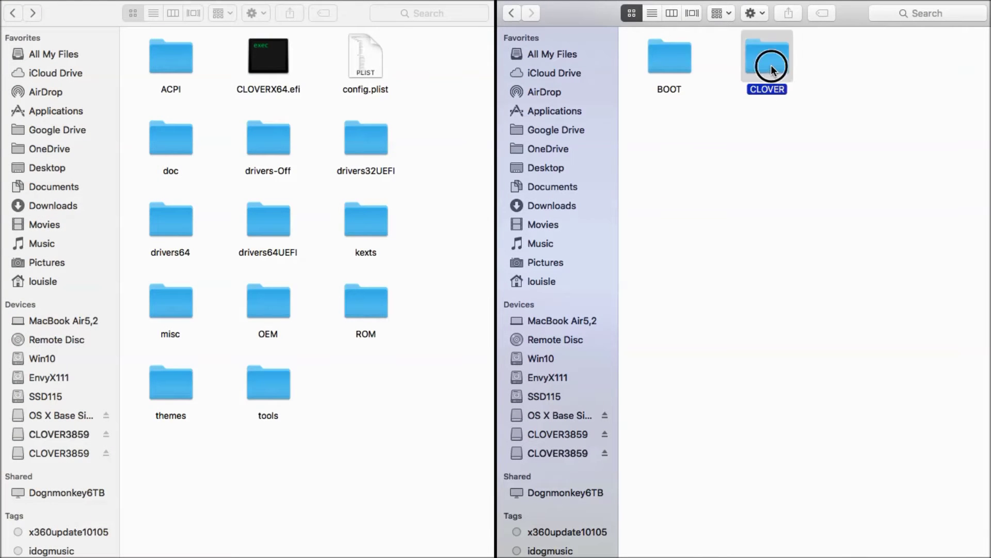
scroll(733, 232, down, 5)
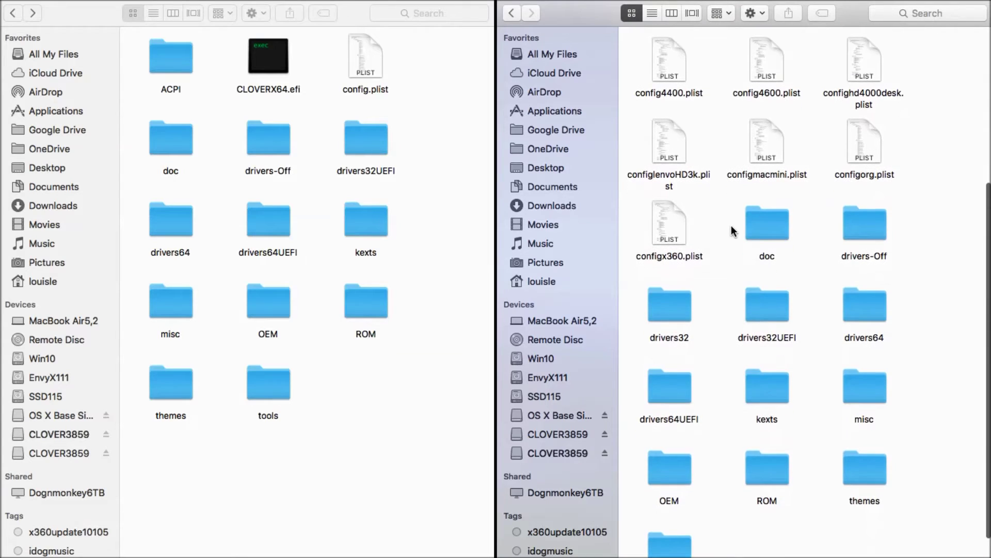
click(681, 390)
double_click(680, 389)
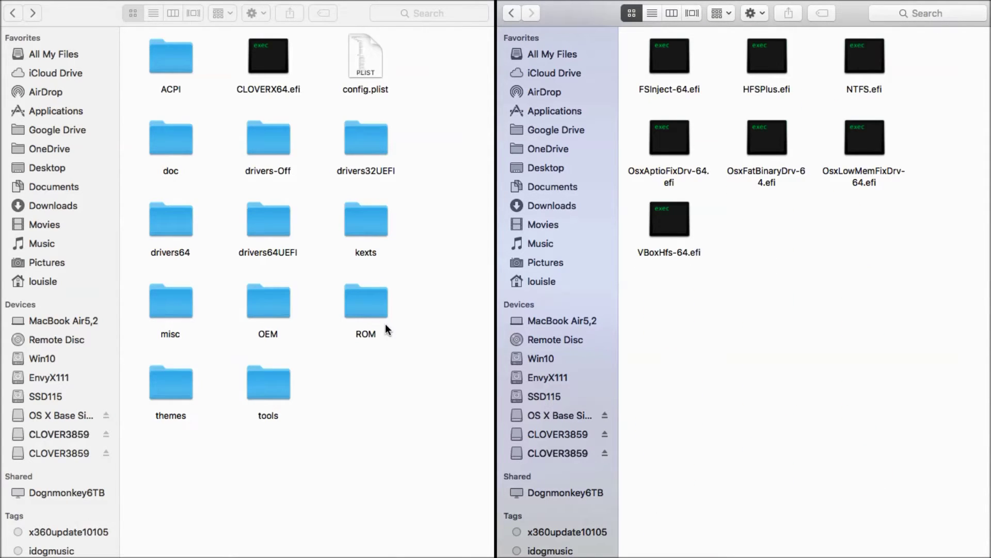
Step: Copy HFSPlus.efi, NTFS.efi and OsxLowMemFixDrv-64.efi from the second volume into the first volume's drivers64UEFI folder, arranging that folder by name
click(277, 230)
double_click(277, 229)
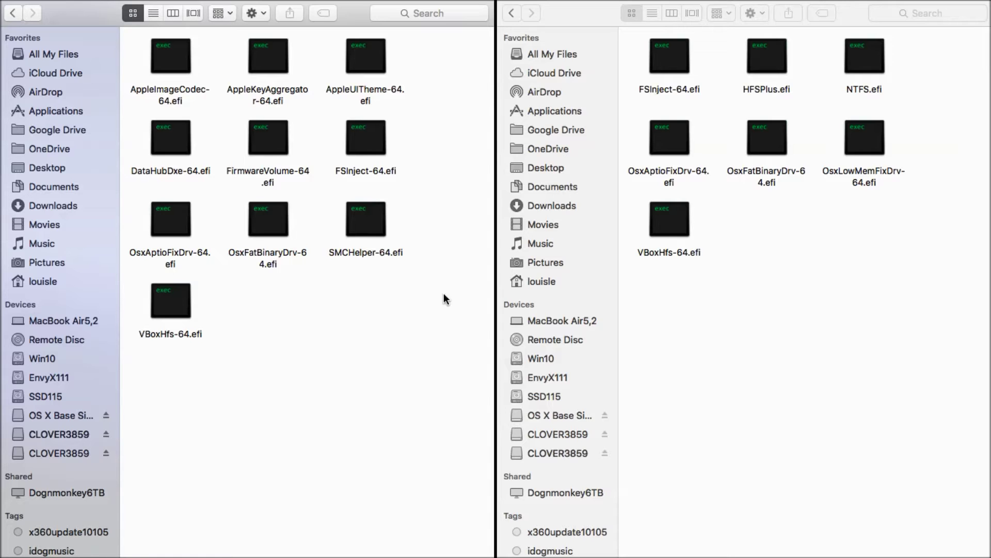
click(771, 94)
key(shift+Right)
drag(770, 93, 334, 341)
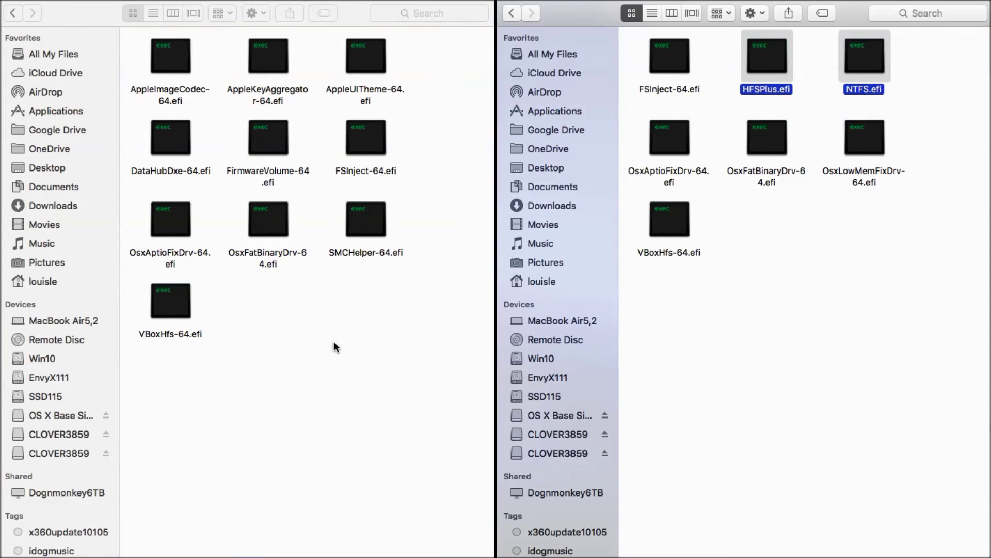
right_click(295, 400)
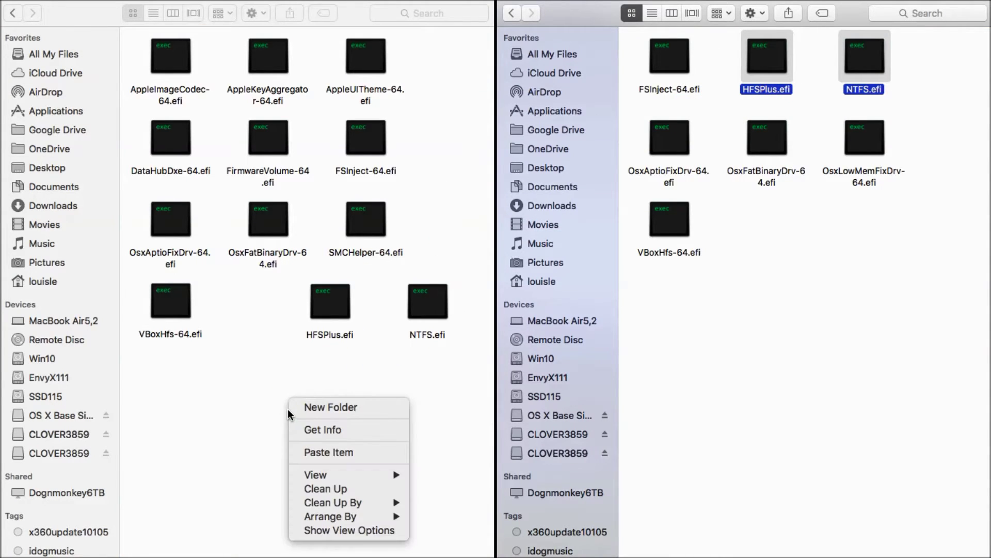
mouse_move(339, 518)
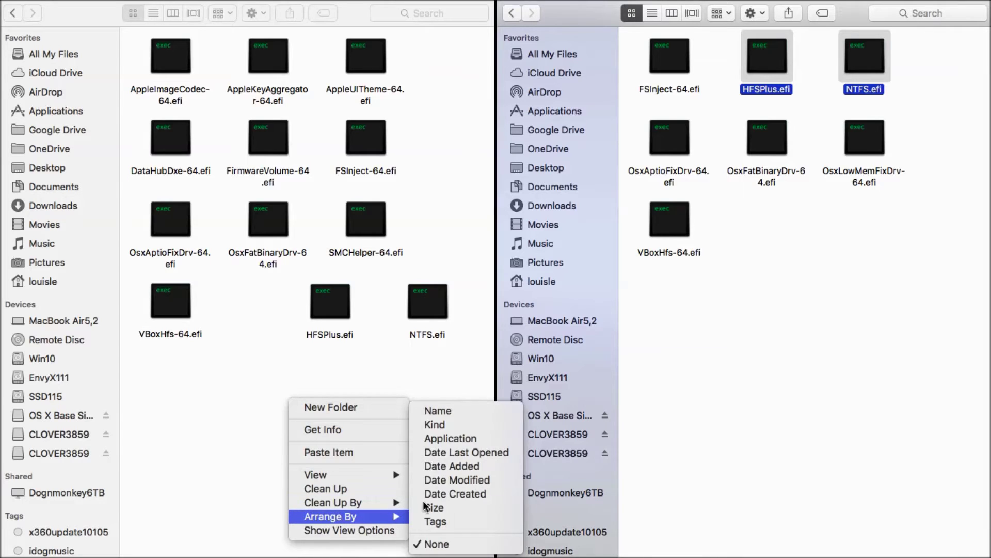
click(460, 416)
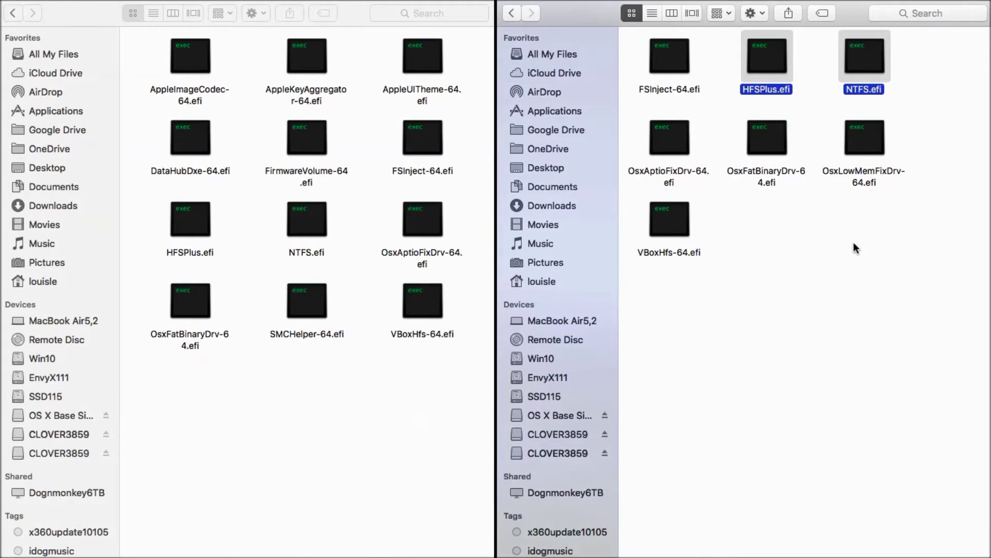
drag(872, 182, 341, 447)
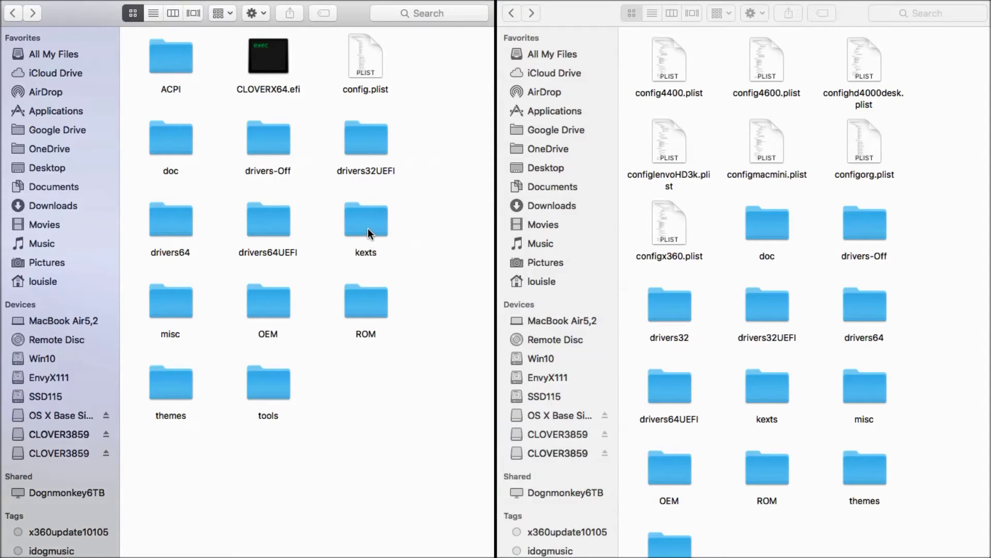
Step: Copy the 10.10, 10.11 and 10.12 folders from the second volume's kexts folder into the first volume's kexts folder and arrange it by name
double_click(368, 227)
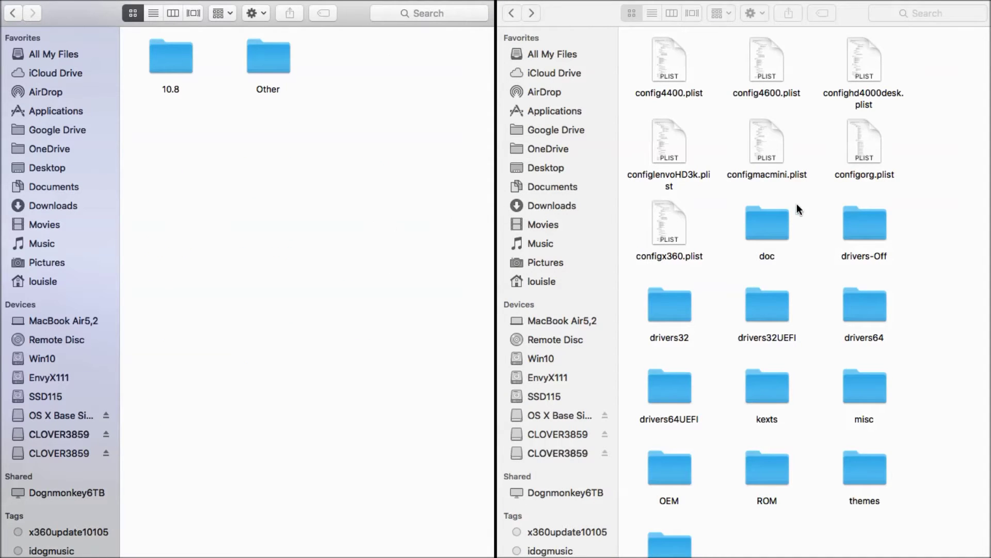
double_click(773, 396)
click(676, 145)
super+click(772, 89)
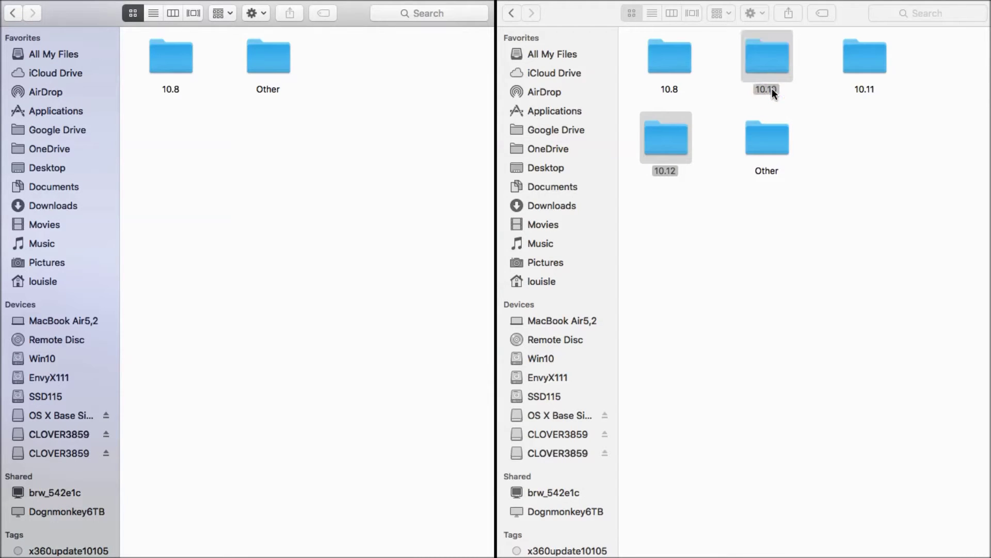
super+click(869, 89)
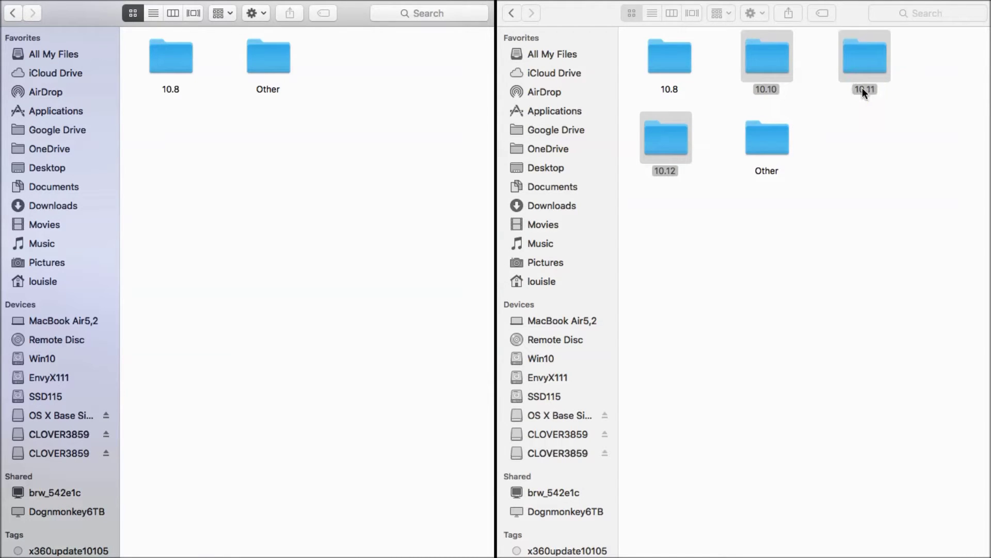
drag(766, 57, 410, 100)
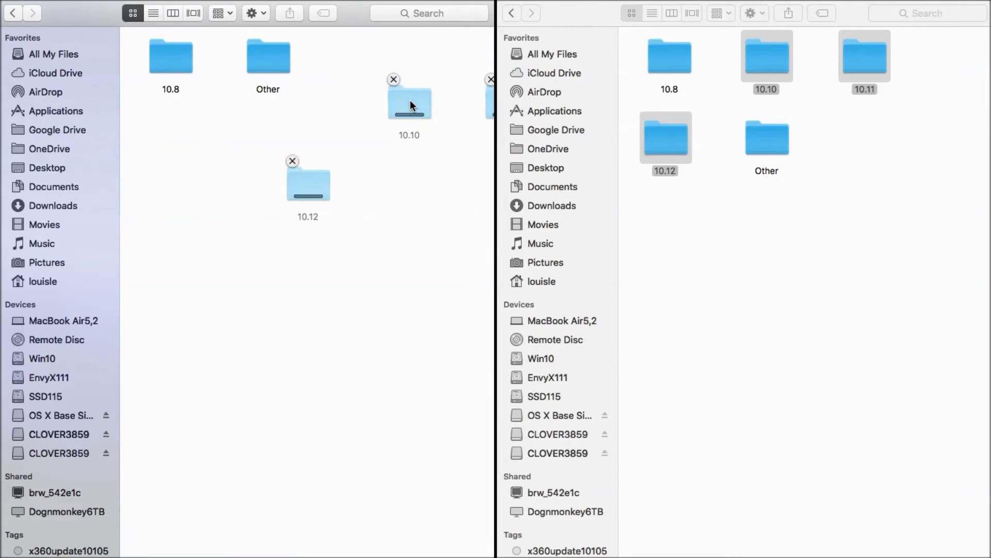
right_click(389, 285)
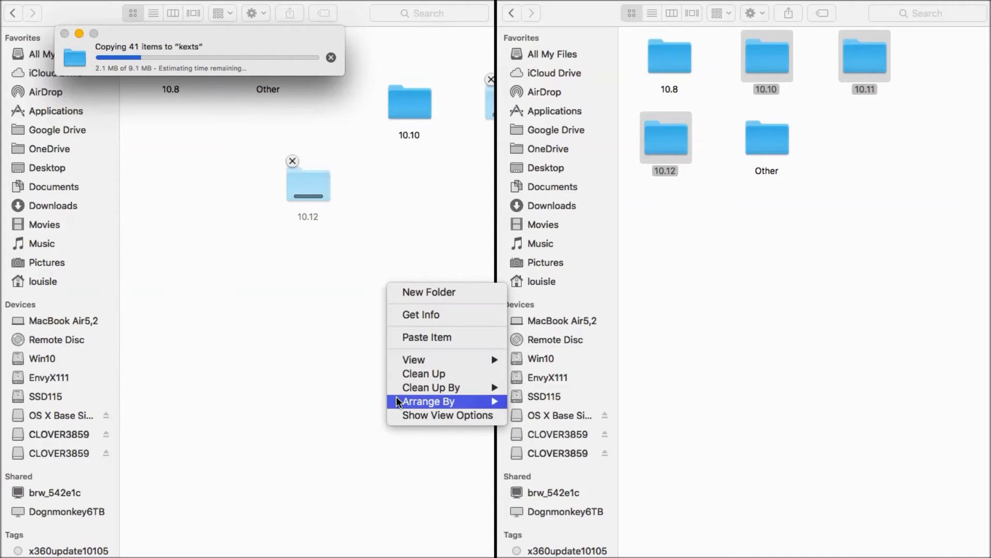
mouse_move(403, 400)
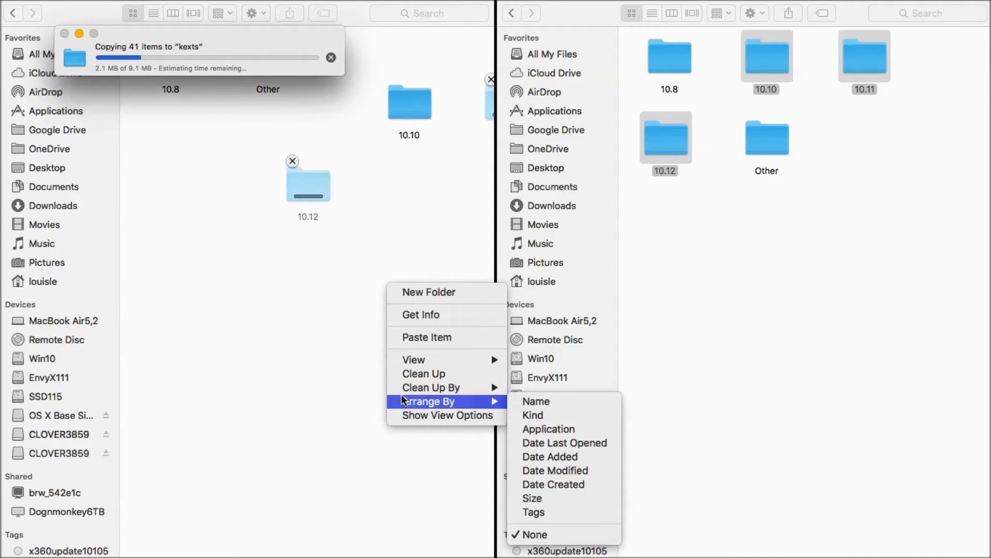
click(517, 401)
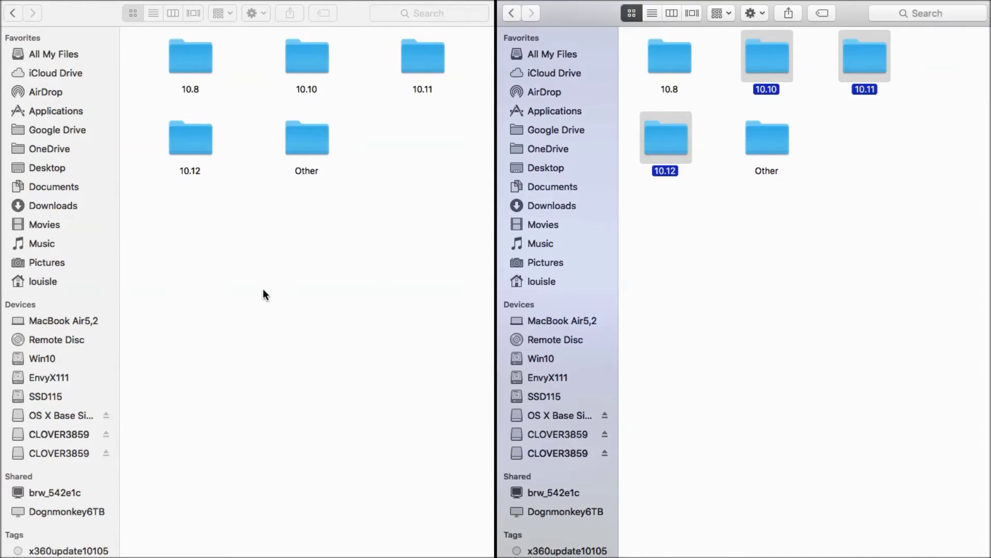
Step: Examine the kexts in the first volume's 10.12 folder and its notused subfolder
double_click(196, 132)
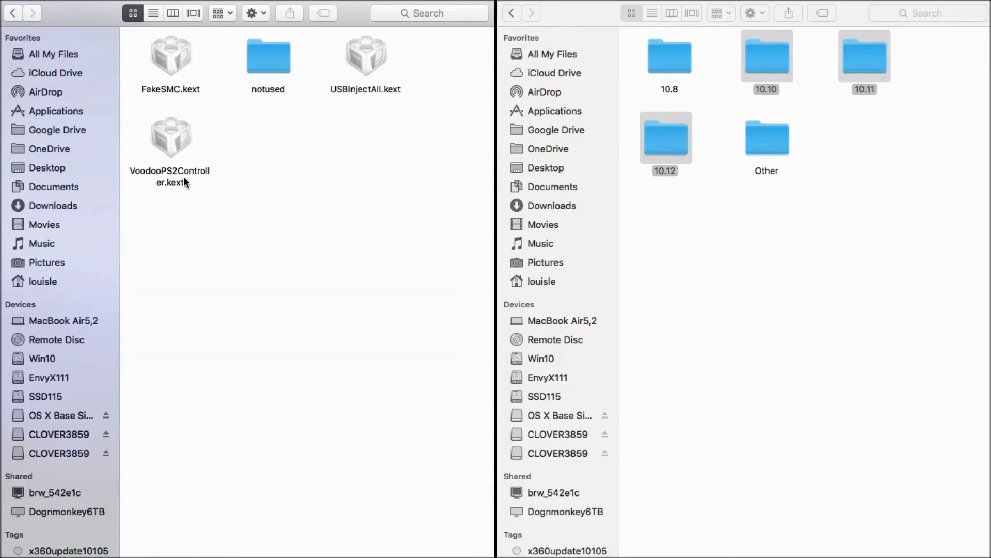
click(175, 144)
click(279, 148)
double_click(278, 63)
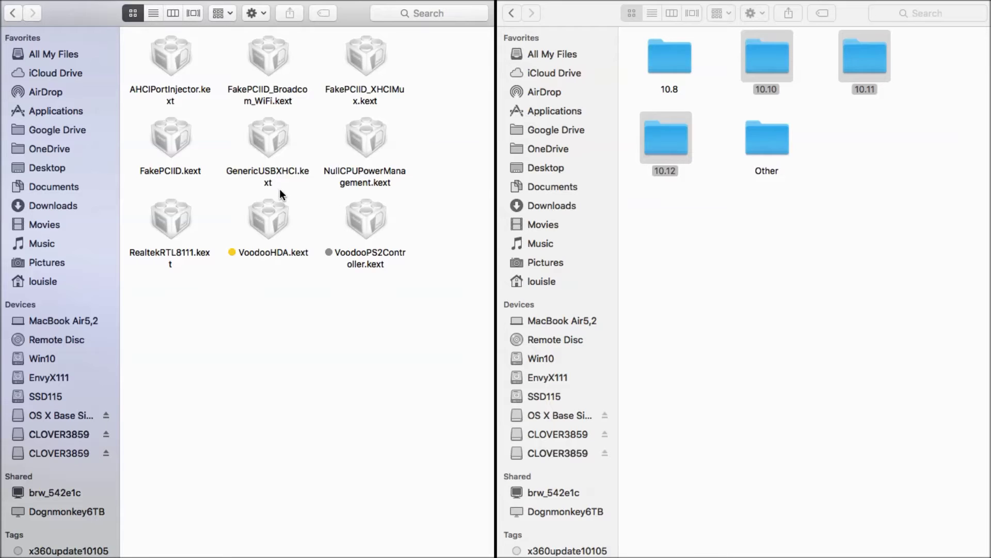
click(168, 230)
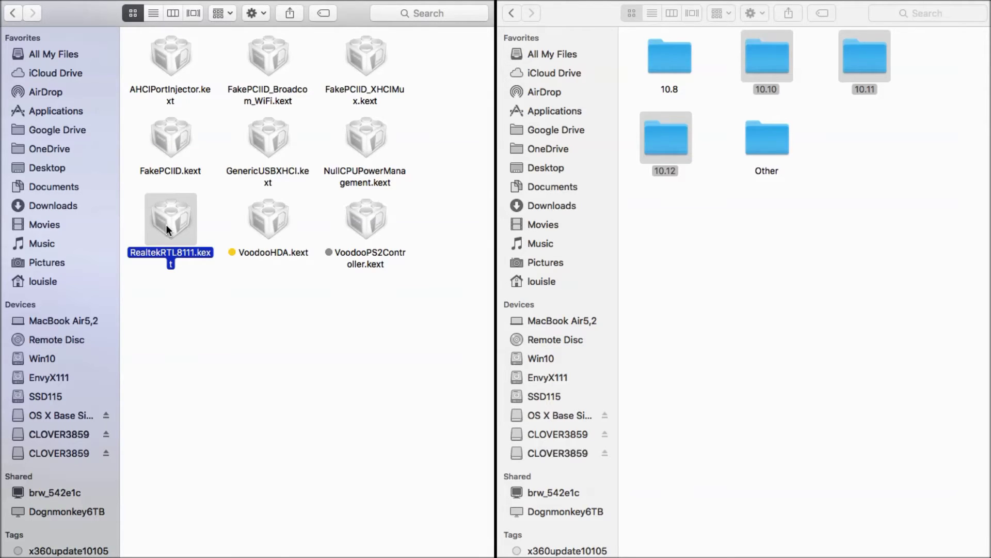
mouse_move(68, 4)
click(13, 13)
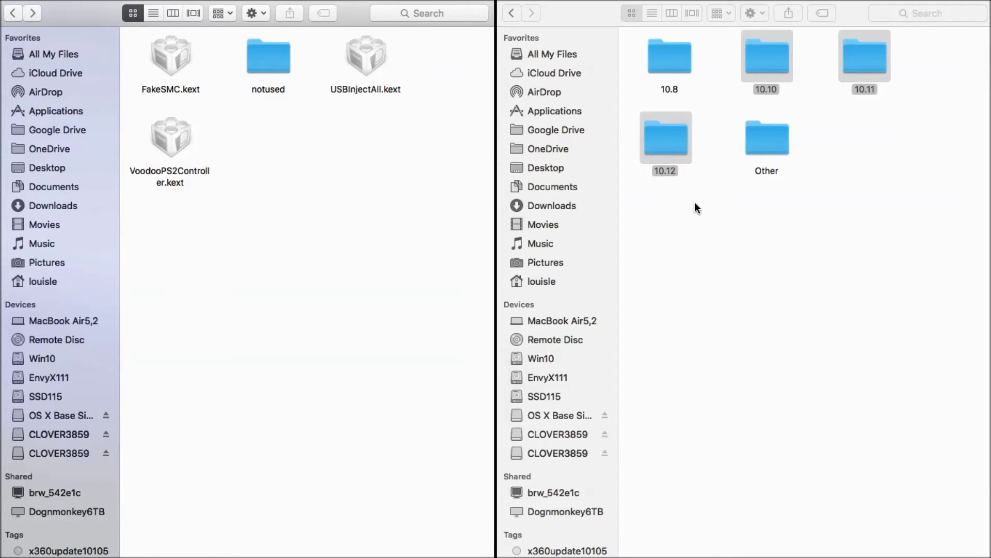
Step: Open the CLOVER/ACPI folder of both volumes and check the contents of the first volume's patched folder
click(700, 219)
click(730, 269)
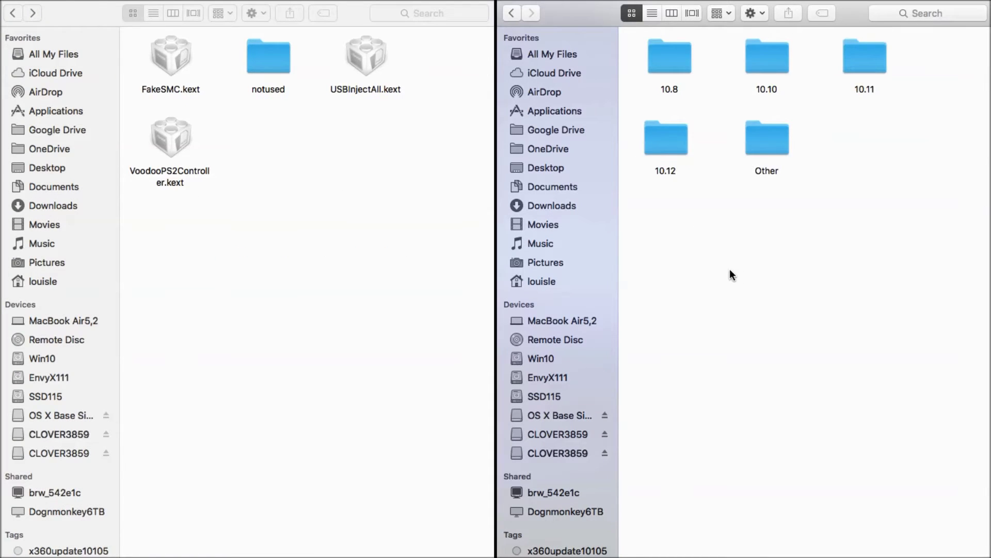
double_click(676, 147)
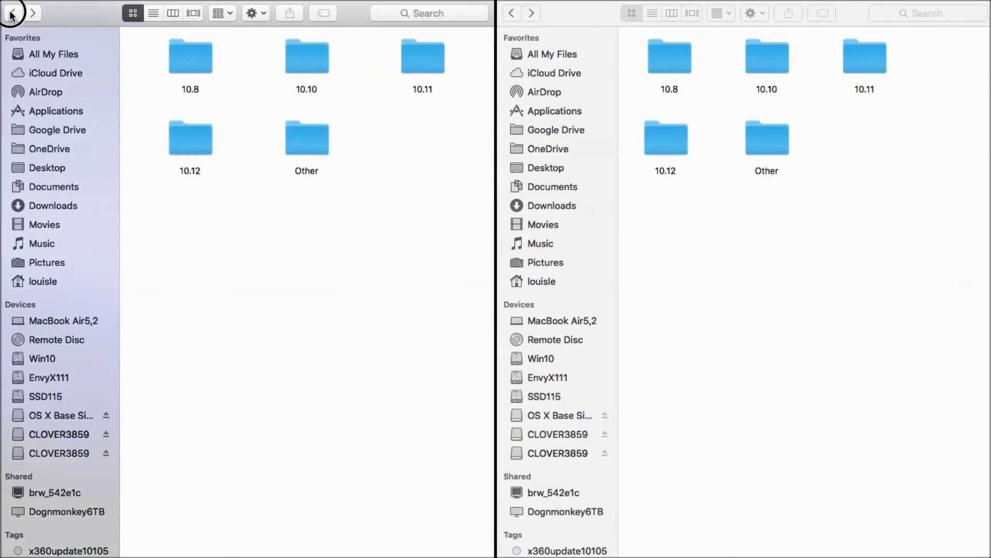
click(13, 13)
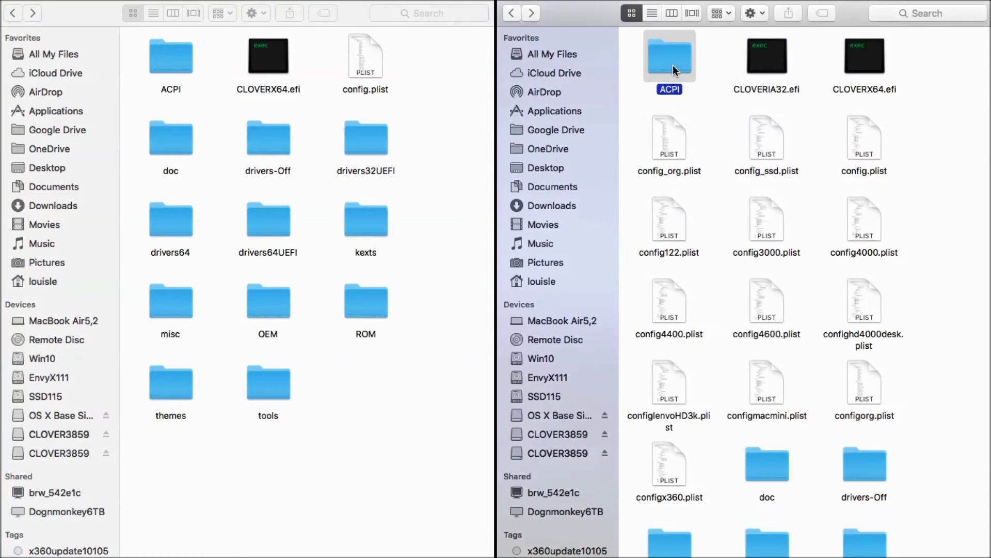
double_click(666, 75)
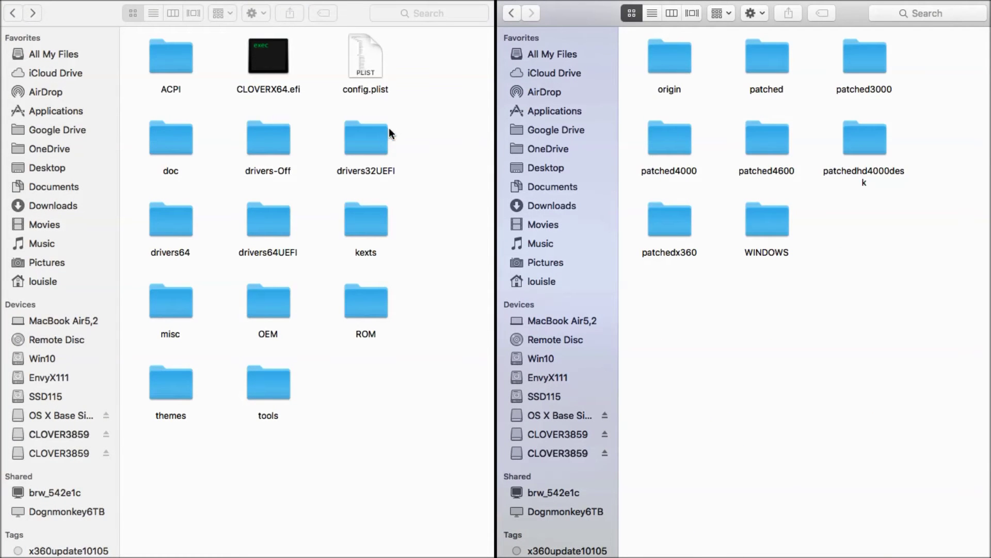
double_click(175, 64)
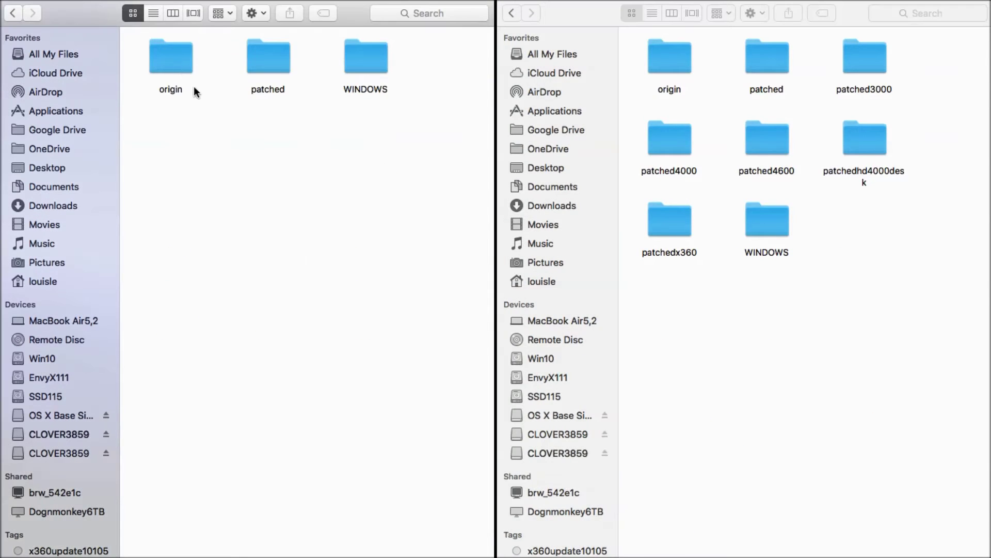
double_click(269, 72)
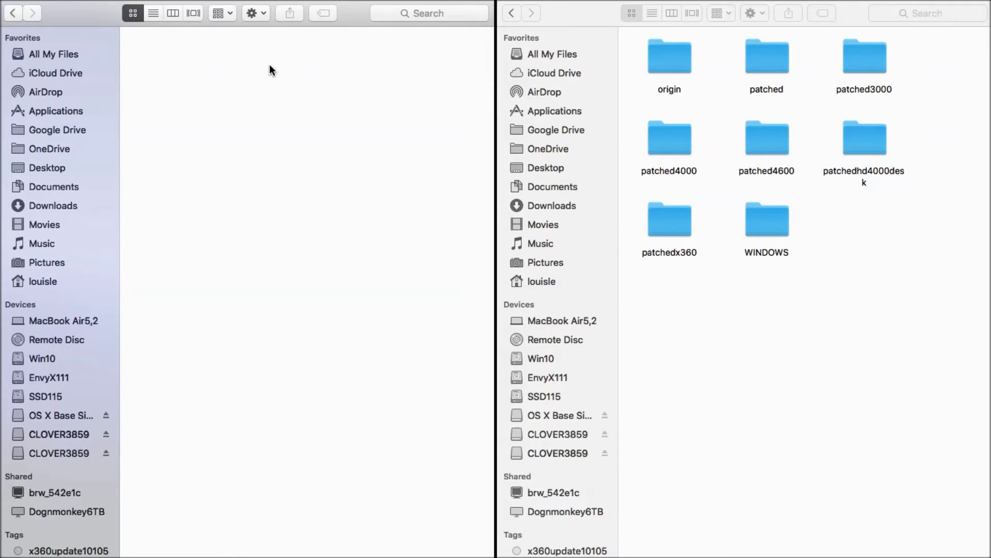
click(12, 13)
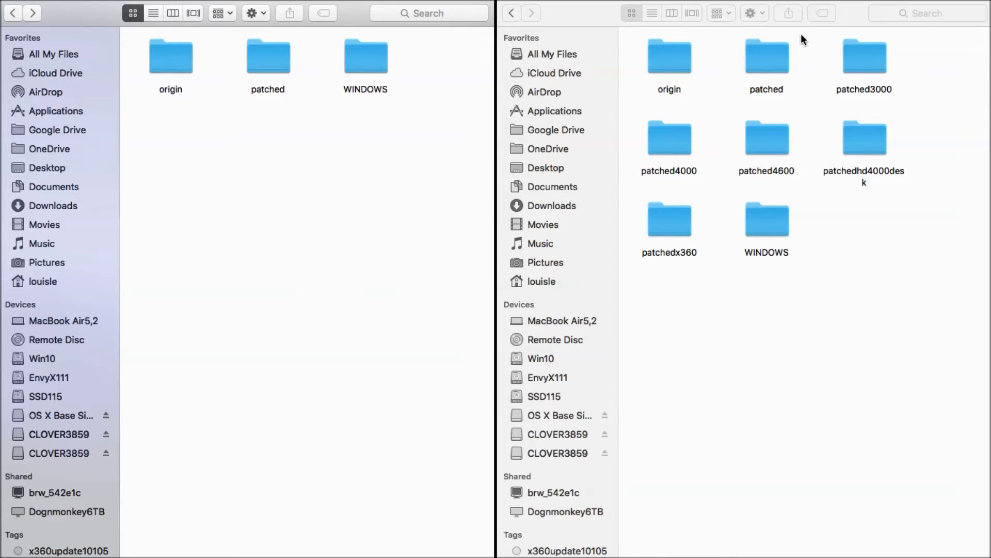
Step: Copy all DSDT and SSDT .aml files from the second volume's ACPI/patched folder into the first volume's patched folder and arrange it by name
double_click(761, 51)
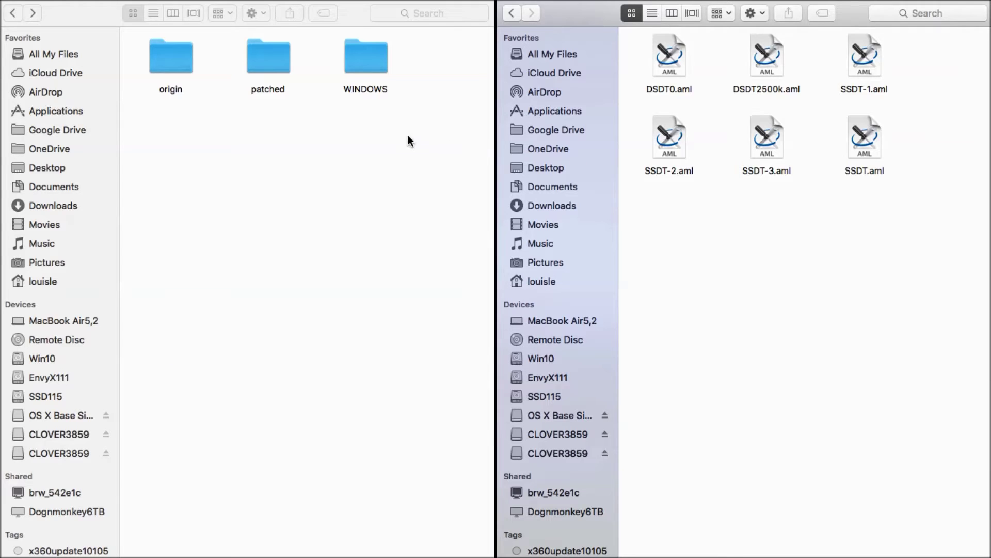
double_click(267, 78)
click(763, 250)
key(super+a)
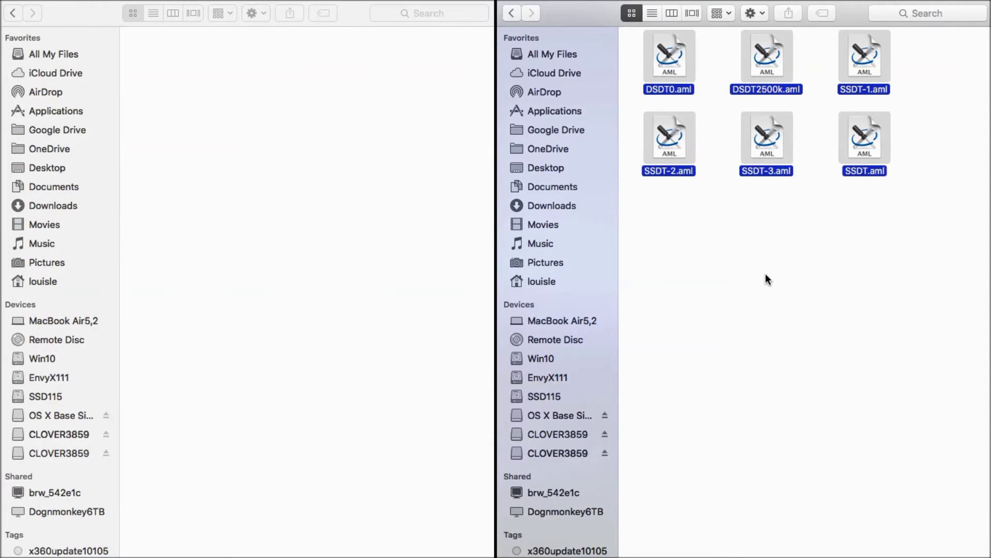
drag(682, 147, 271, 196)
right_click(231, 295)
mouse_move(257, 417)
click(380, 436)
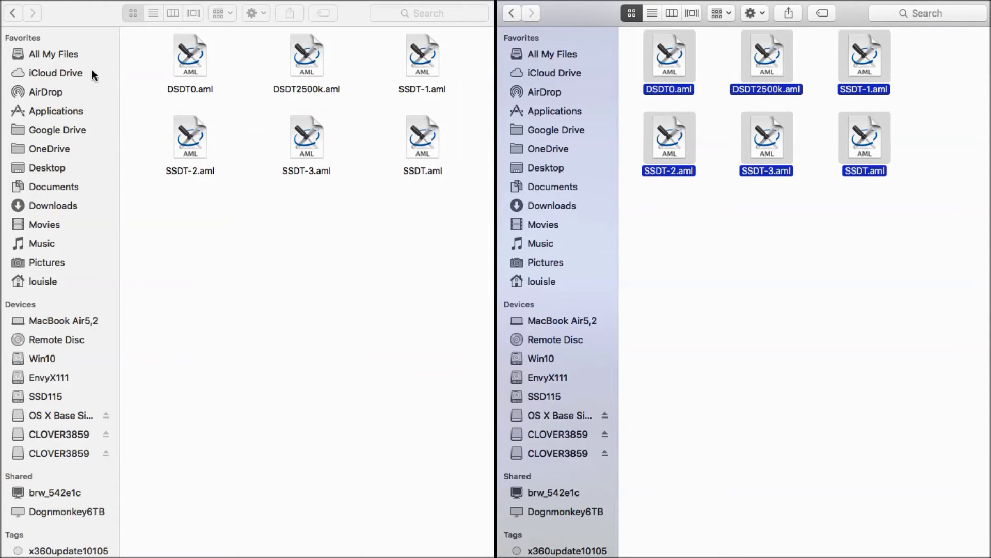
Step: Copy the patched3000, patched4000, patched4600, patchedhd4000desk and patchedx360 folders from the second volume's ACPI folder into the first volume's ACPI folder
click(12, 13)
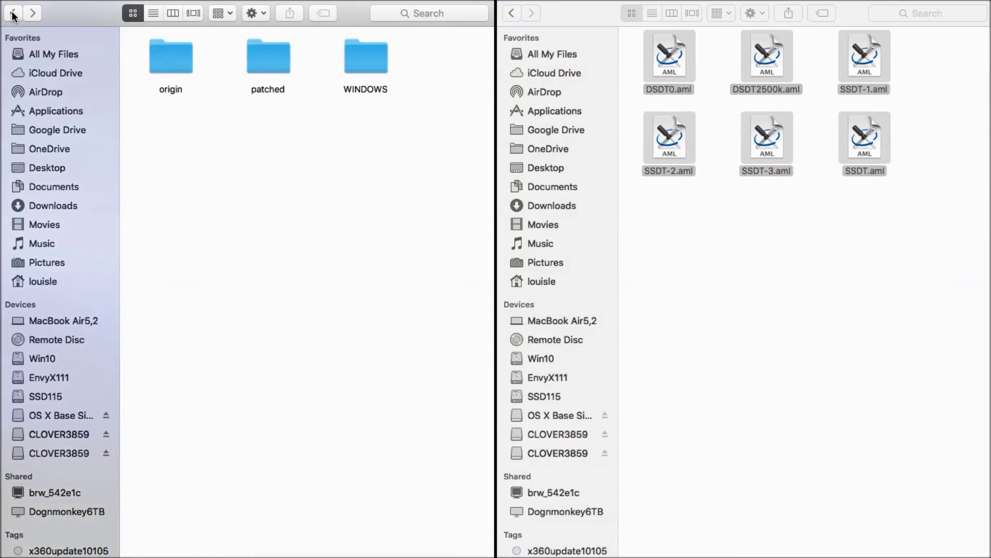
click(512, 14)
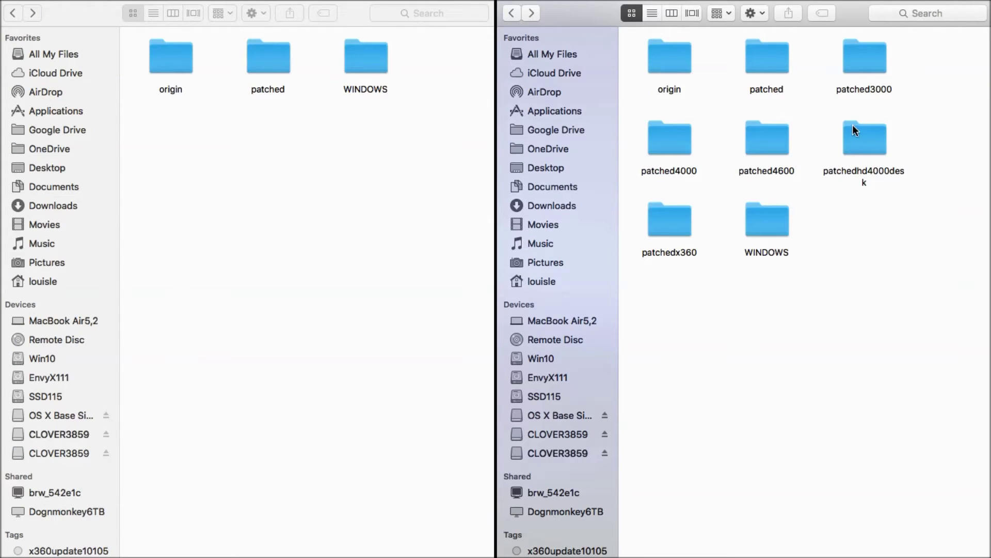
click(883, 89)
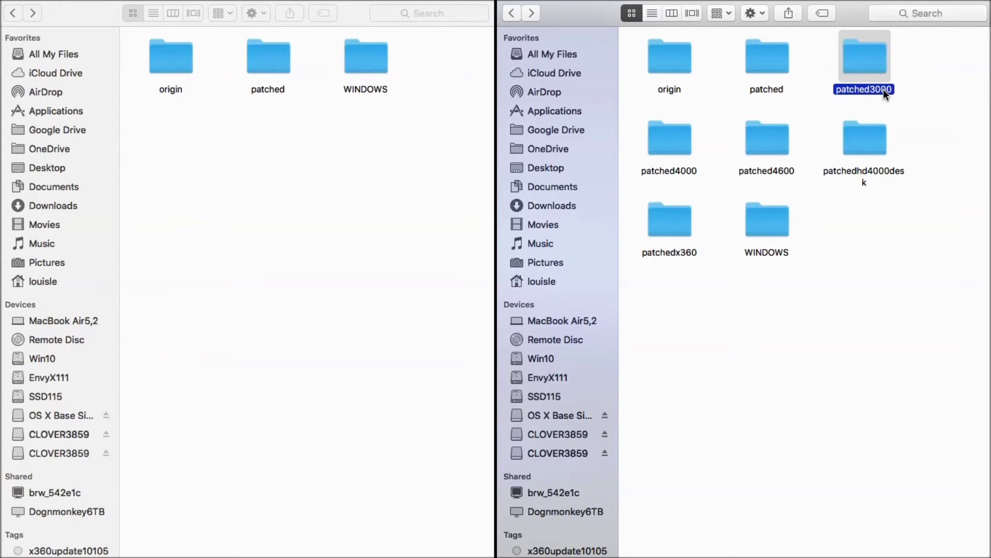
key(shift+Down)
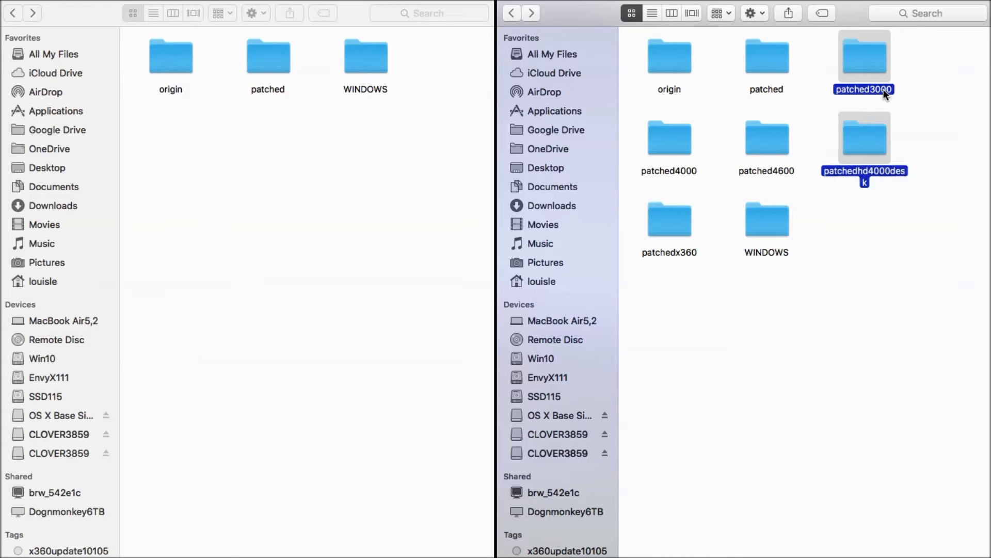
key(shift+Left)
key(shift+Left)
key(shift+Down)
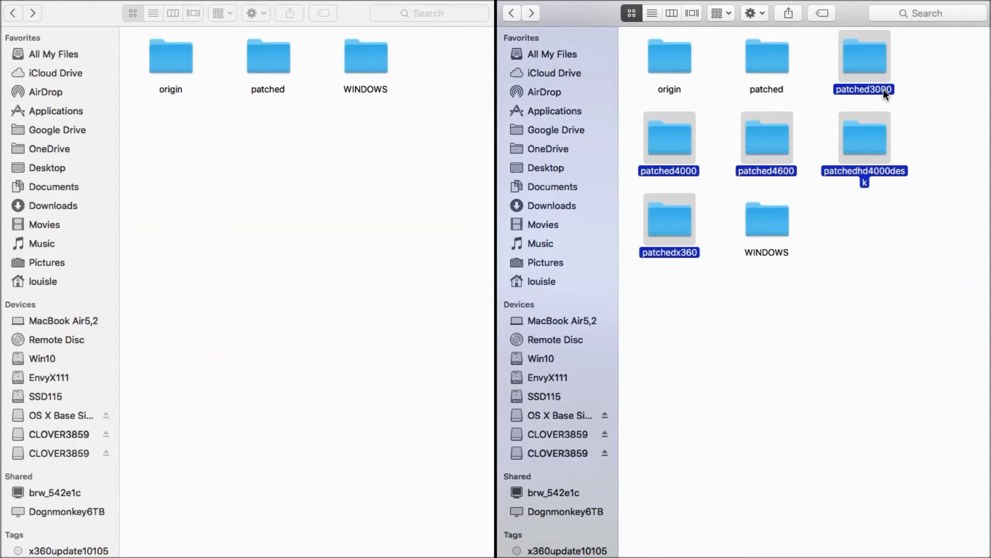
key(shift+Right)
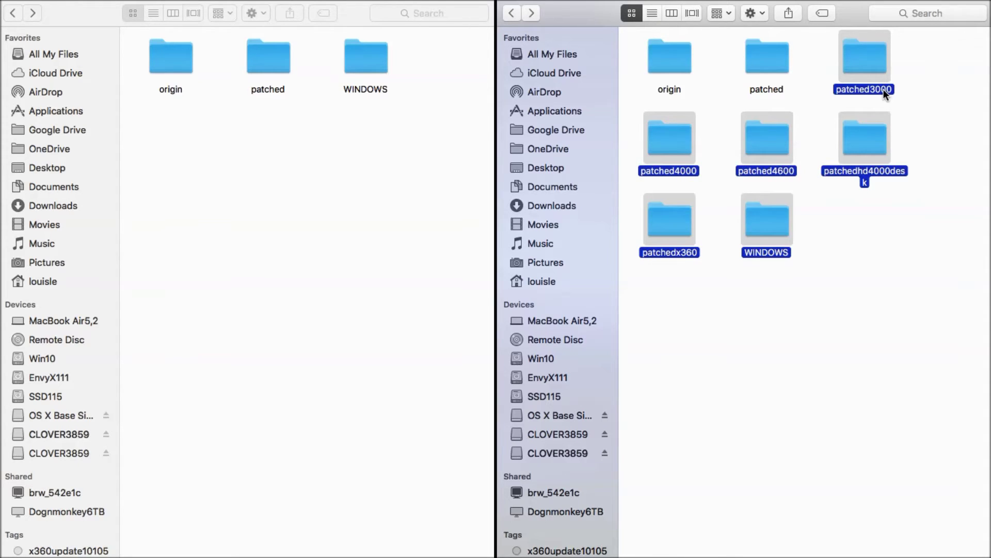
super+click(782, 253)
drag(768, 148, 392, 263)
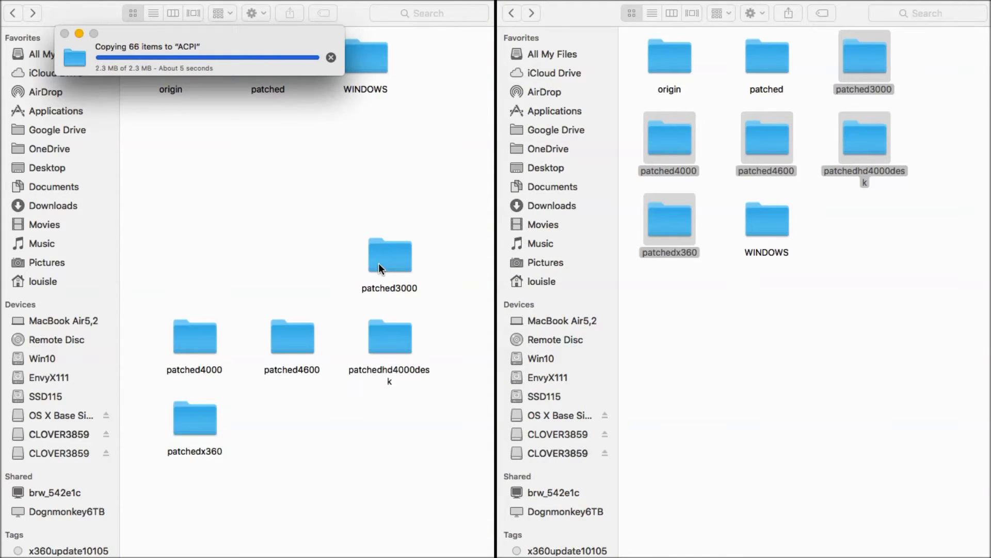
Step: Arrange the first volume's ACPI folder by name and clear the selection in the second volume's ACPI folder
right_click(266, 233)
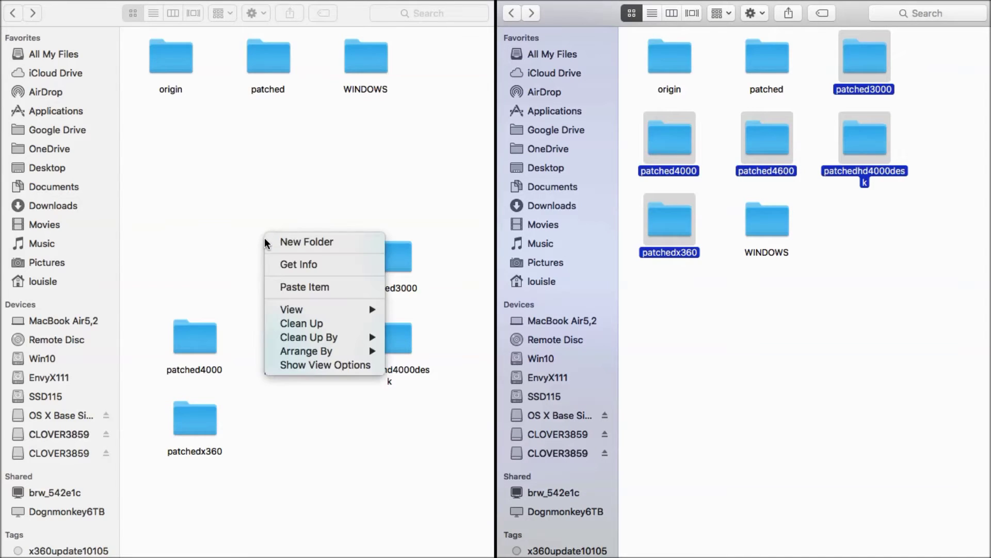
mouse_move(292, 340)
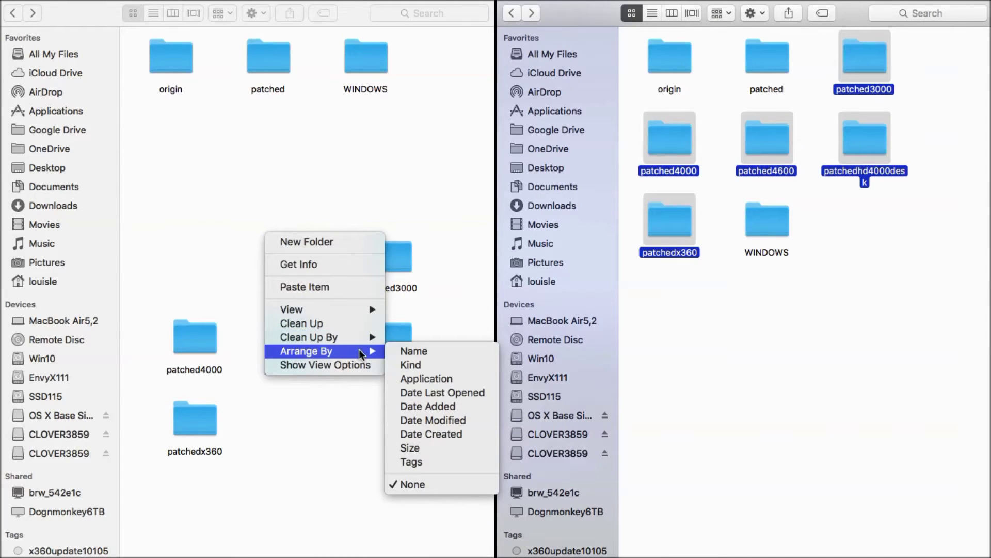
click(419, 352)
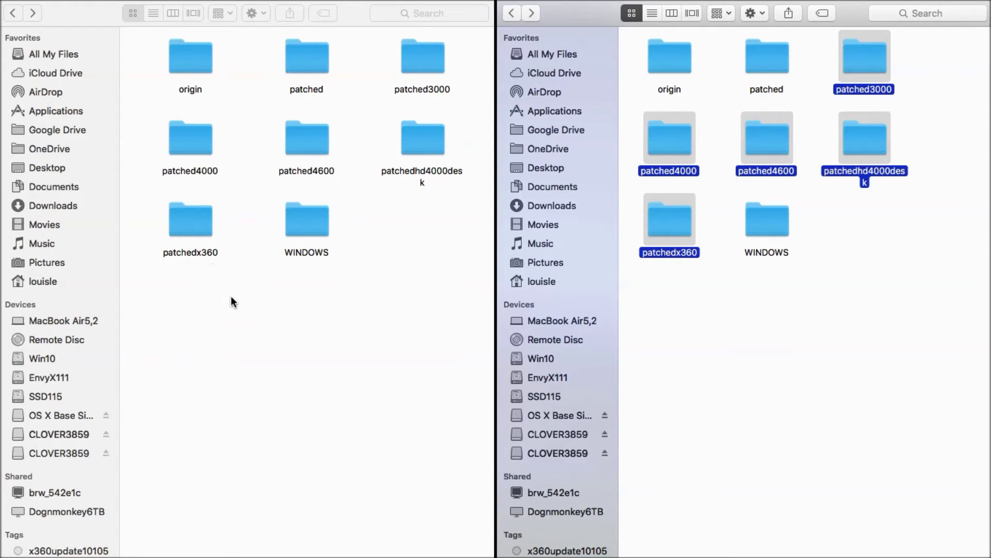
click(724, 342)
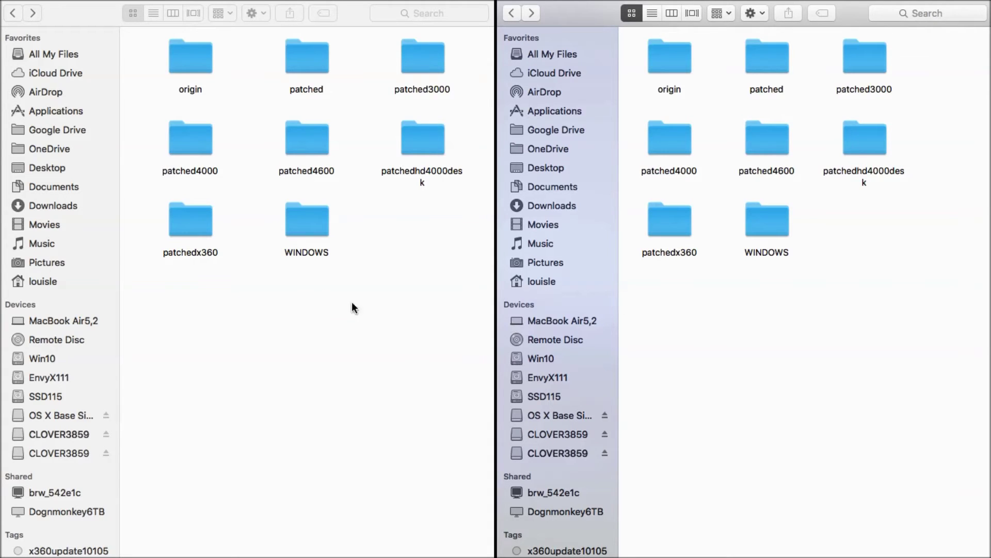
Step: Return from the ACPI folder to the parent CLOVER folder on both volumes
click(11, 16)
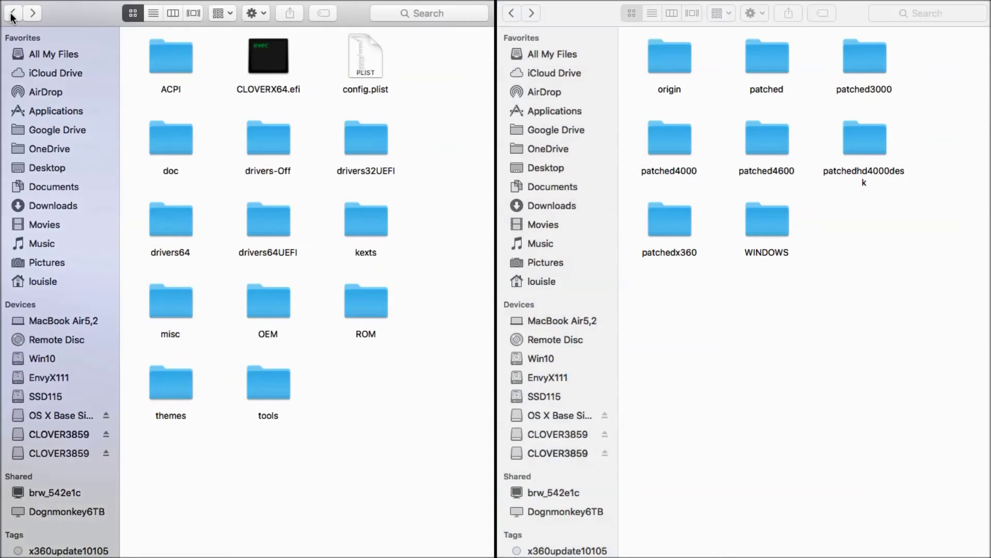
click(731, 199)
key(super+bracketleft)
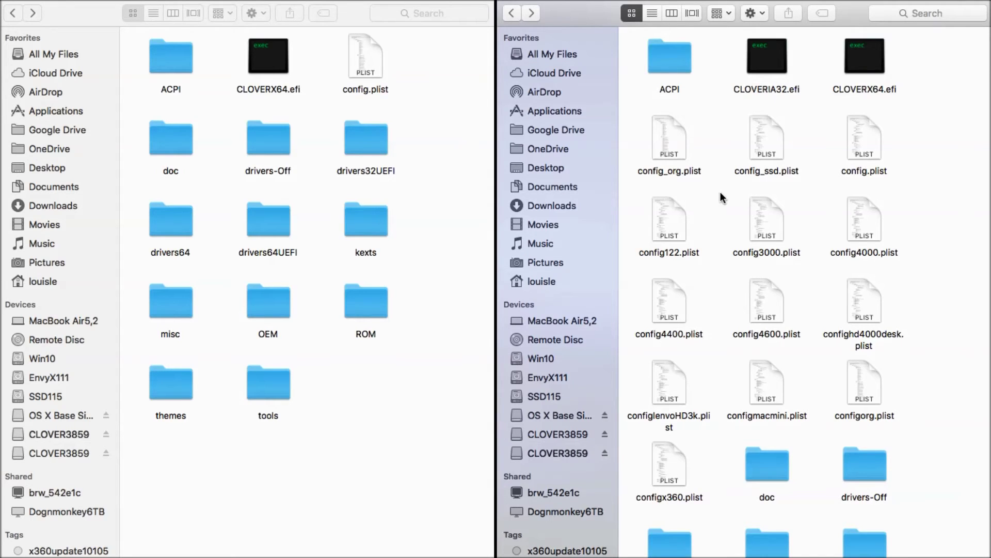
Step: Copy all config .plist files from the second volume's CLOVER folder into the first volume's CLOVER folder, replacing the existing config.plist, and arrange it by name
scroll(678, 190, down, 1)
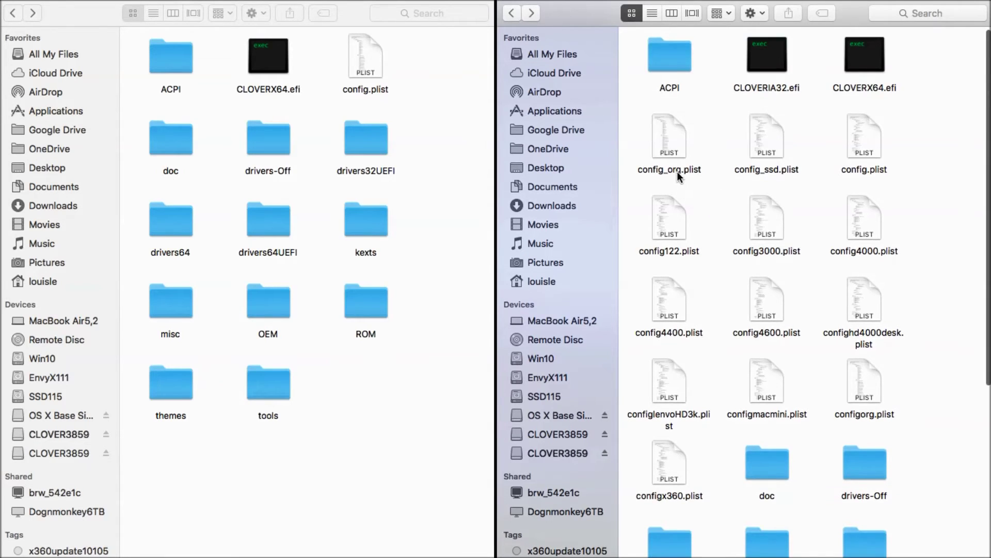
click(678, 172)
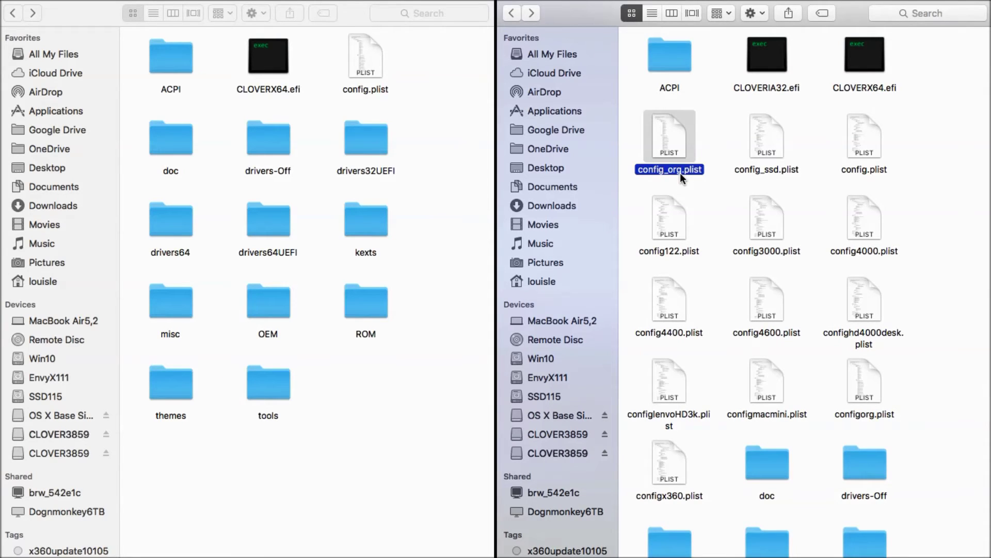
key(shift+Right)
key(shift+Right)
key(shift+Down)
key(shift+Left)
key(shift+Left)
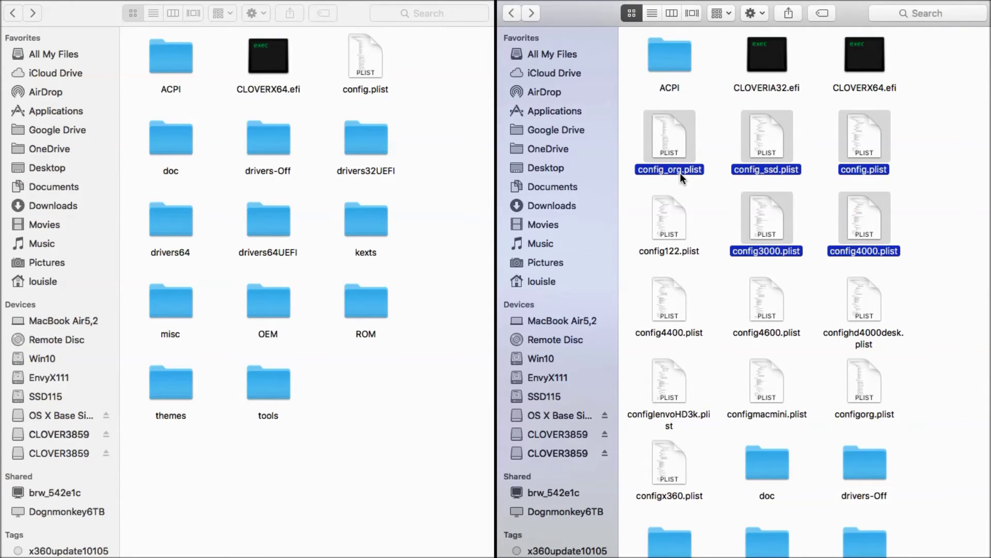
key(shift+Down)
key(shift+Right)
key(shift+Right)
key(shift+Down)
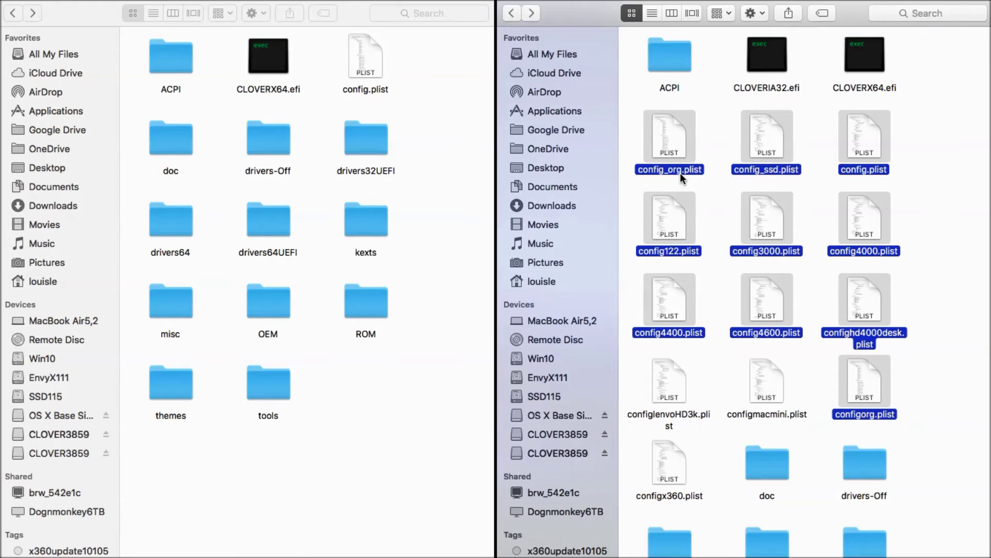
key(shift+Left)
key(shift+Left)
key(shift+Down)
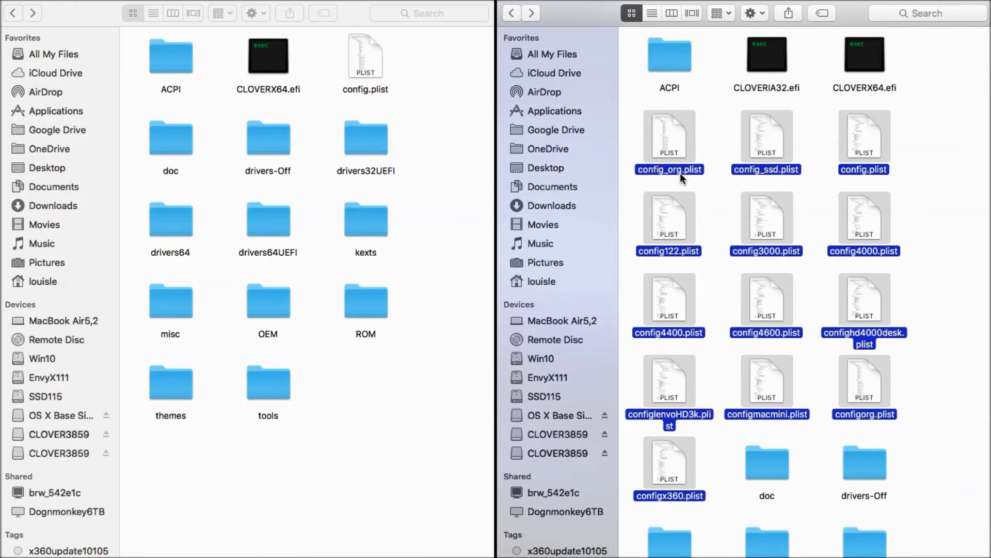
drag(684, 140, 385, 406)
key(Return)
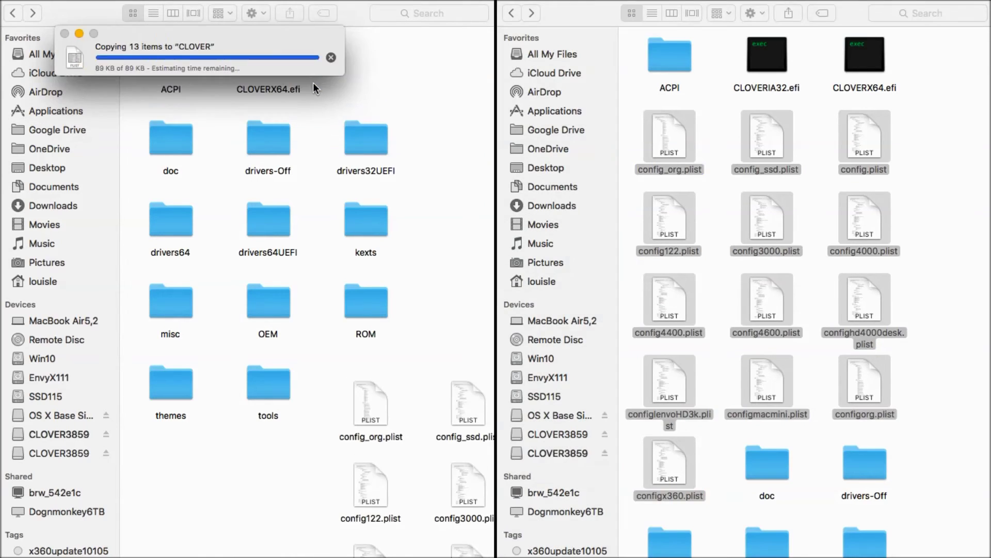
right_click(320, 258)
click(393, 372)
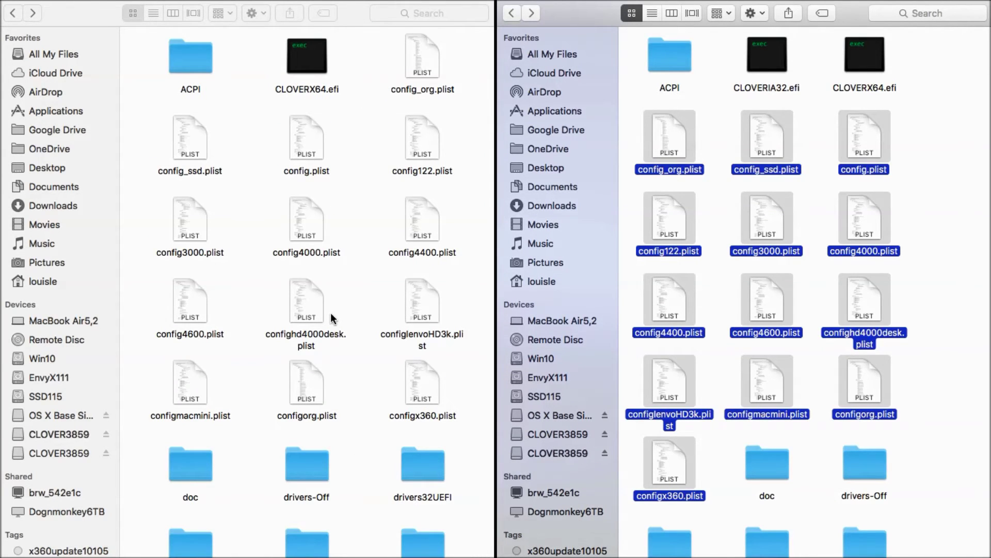
Step: Open the first volume's config.plist in Xcode and examine the DSDT, SSDT and SortedOrder entries under ACPI
click(311, 172)
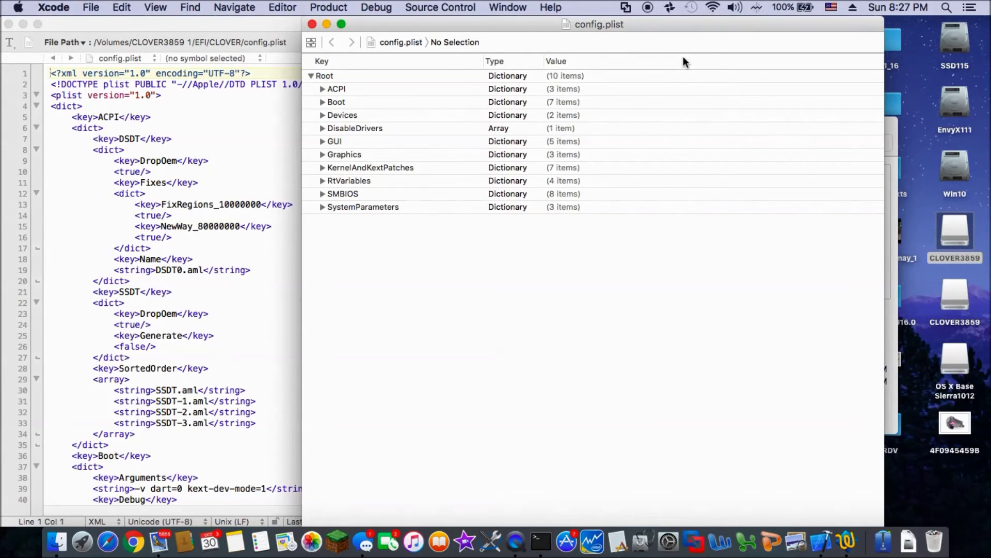
click(323, 89)
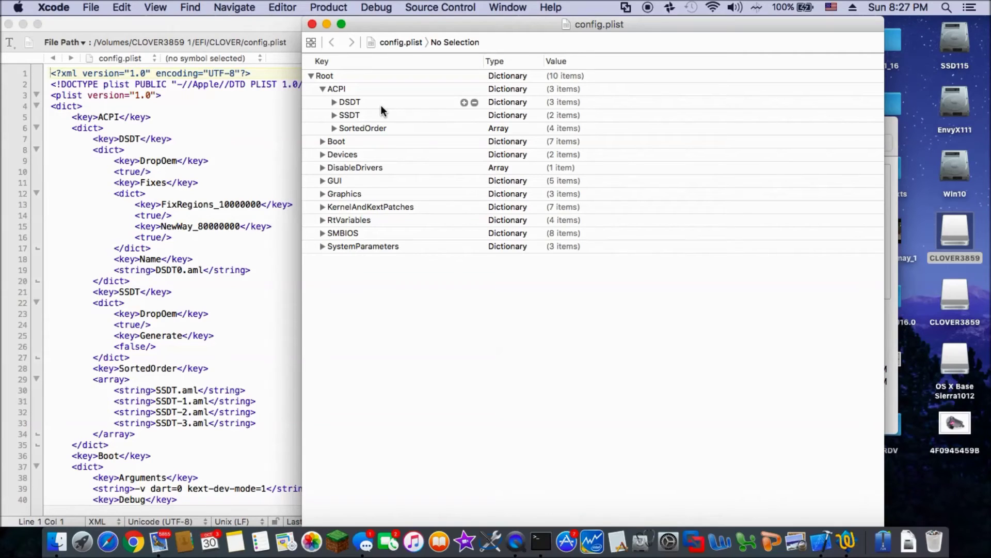
click(334, 102)
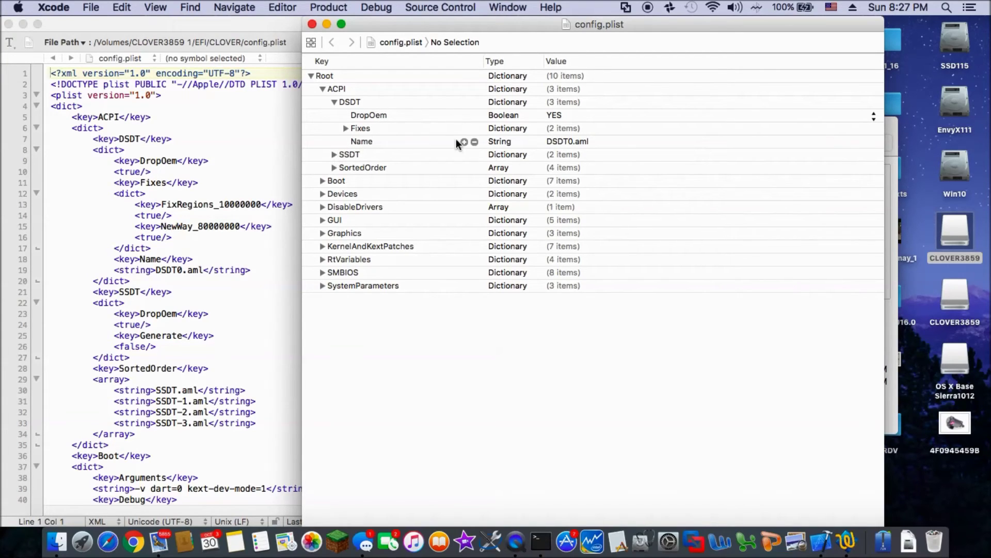
click(578, 141)
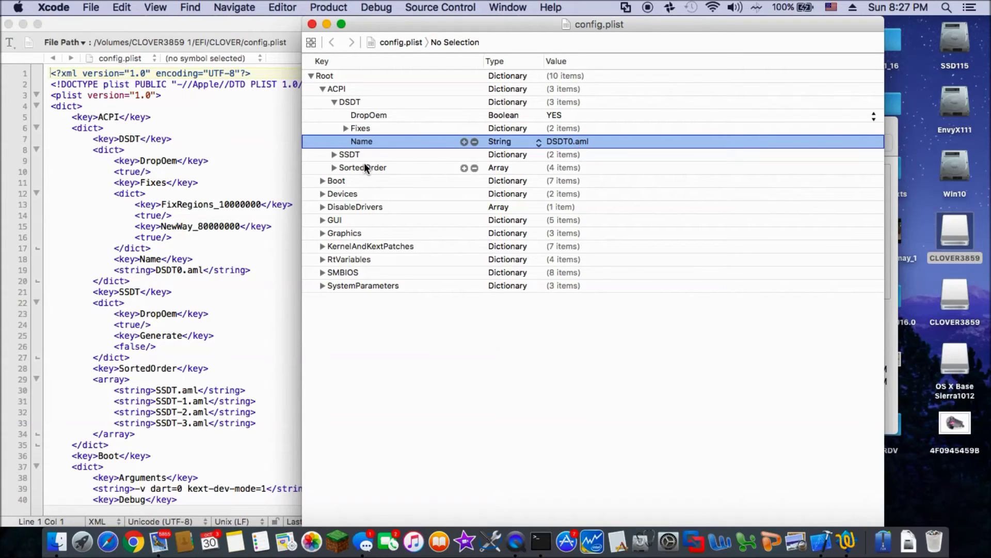
click(334, 155)
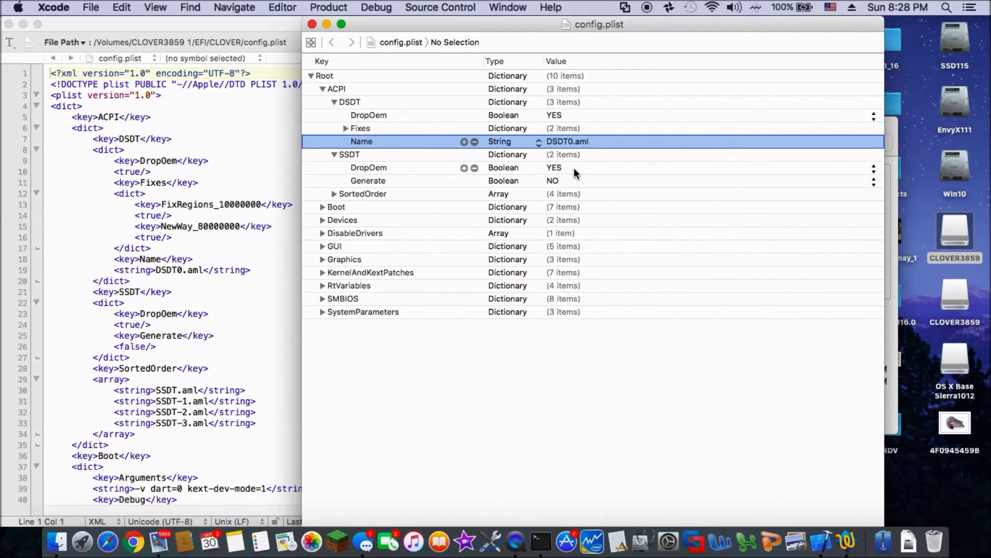
click(335, 193)
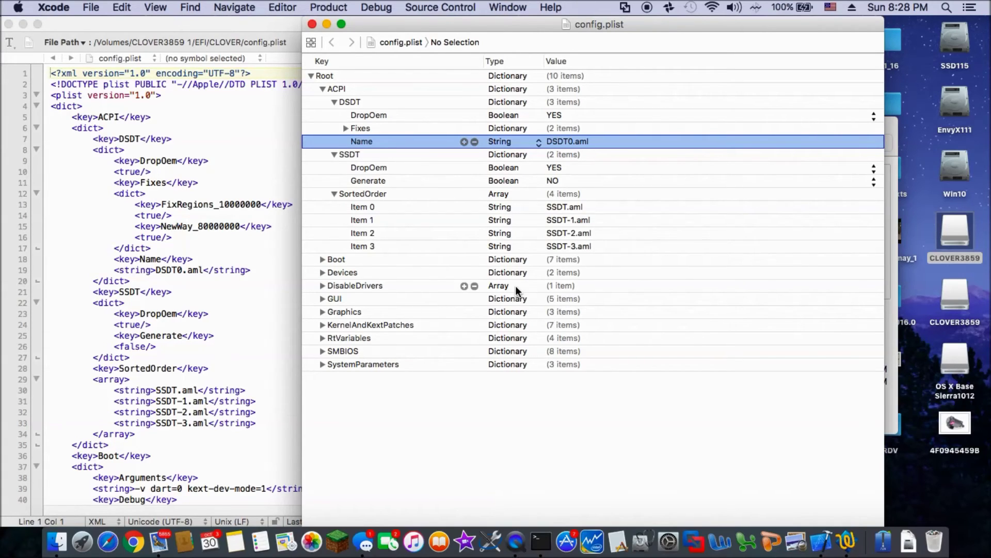
Step: Examine the Boot settings and the Audio and USB entries under Devices in config.plist
click(323, 266)
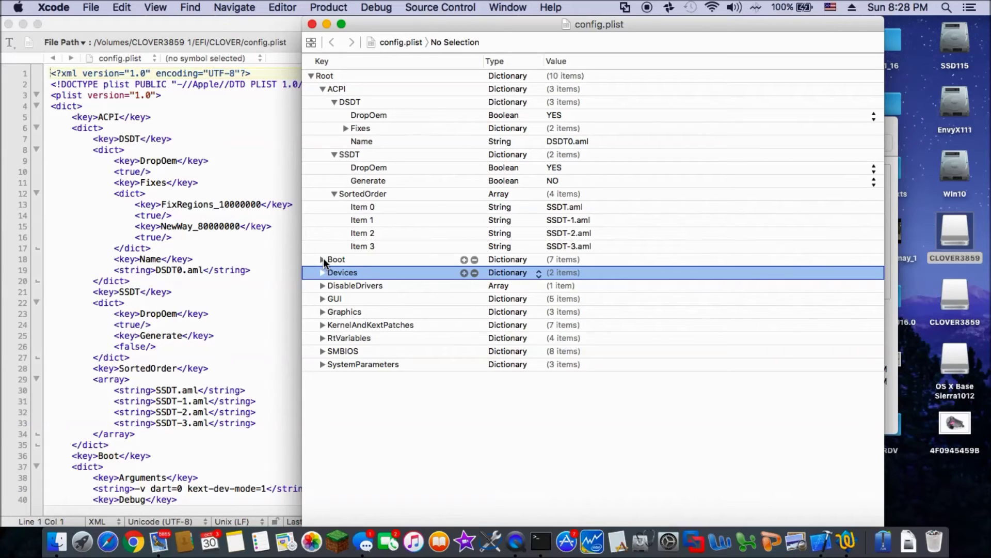
click(322, 259)
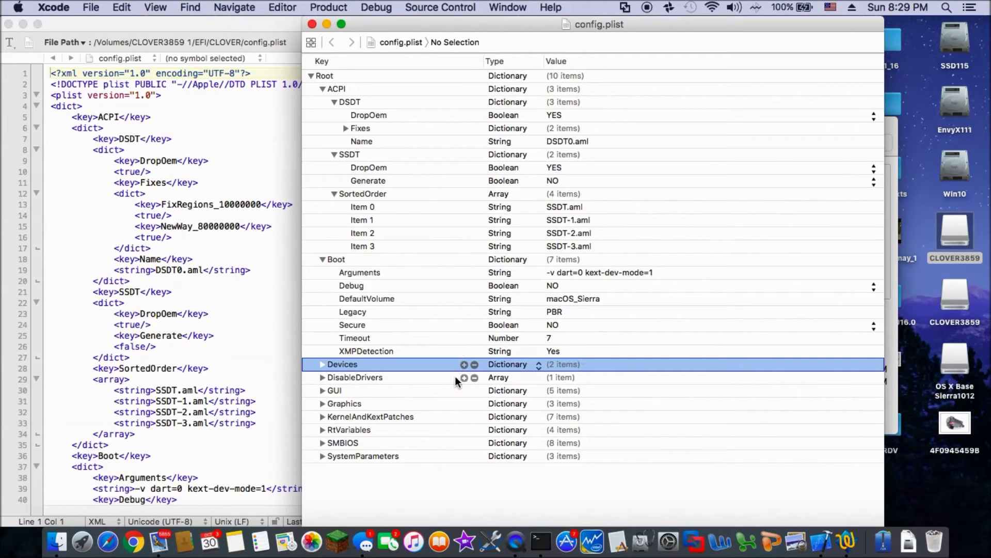
click(323, 364)
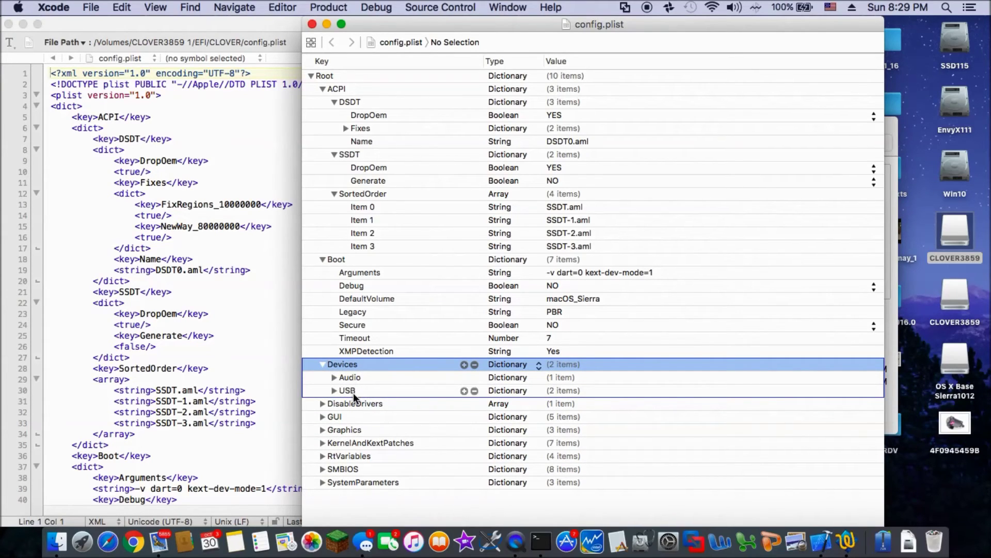
click(334, 378)
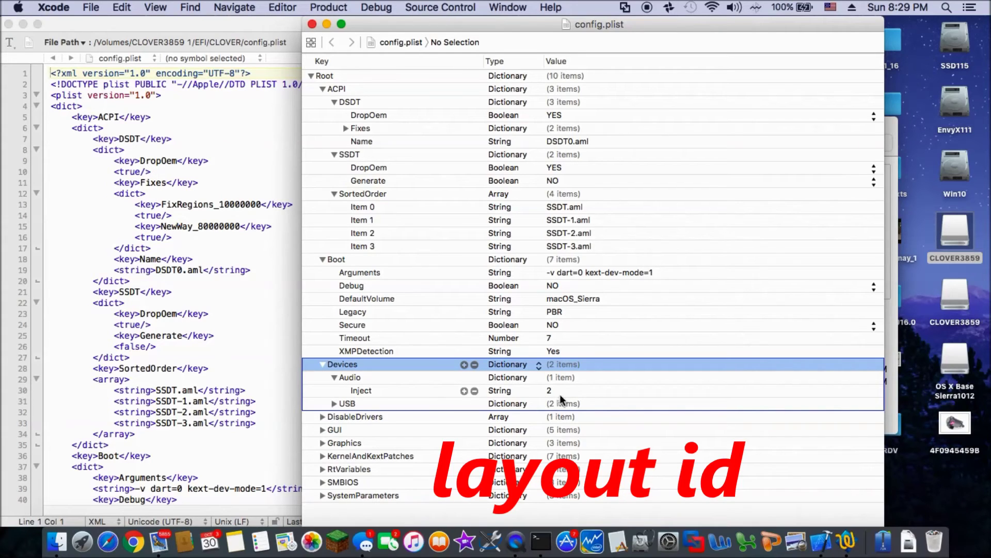
click(543, 394)
click(333, 403)
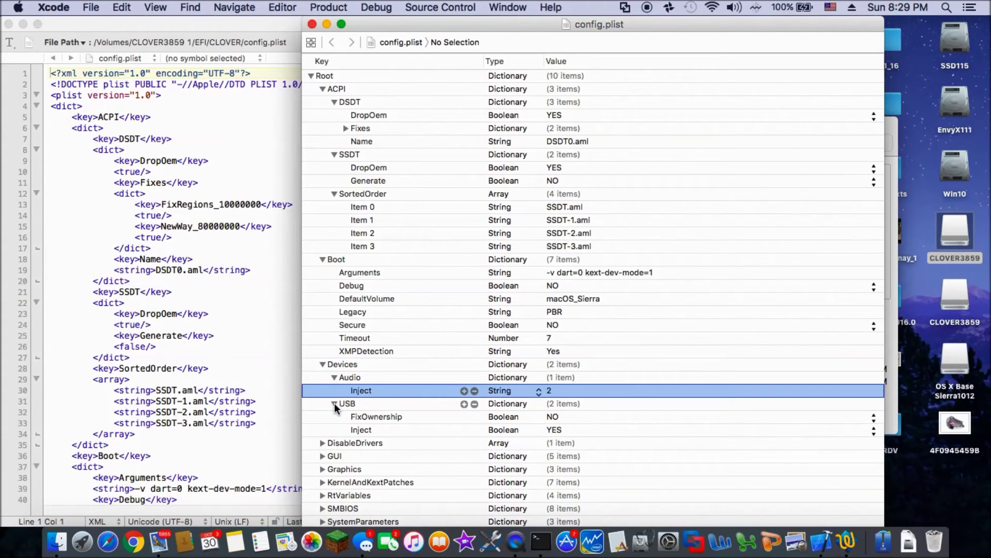
Step: Examine the DisableDrivers and GUI sections of config.plist, including the screen resolution and theme
click(321, 442)
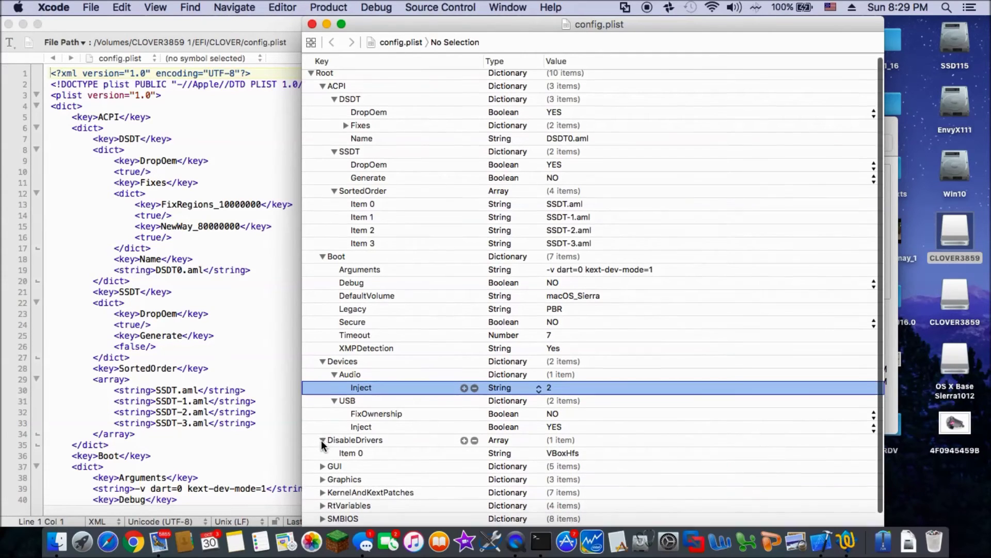
scroll(323, 444, down, 1)
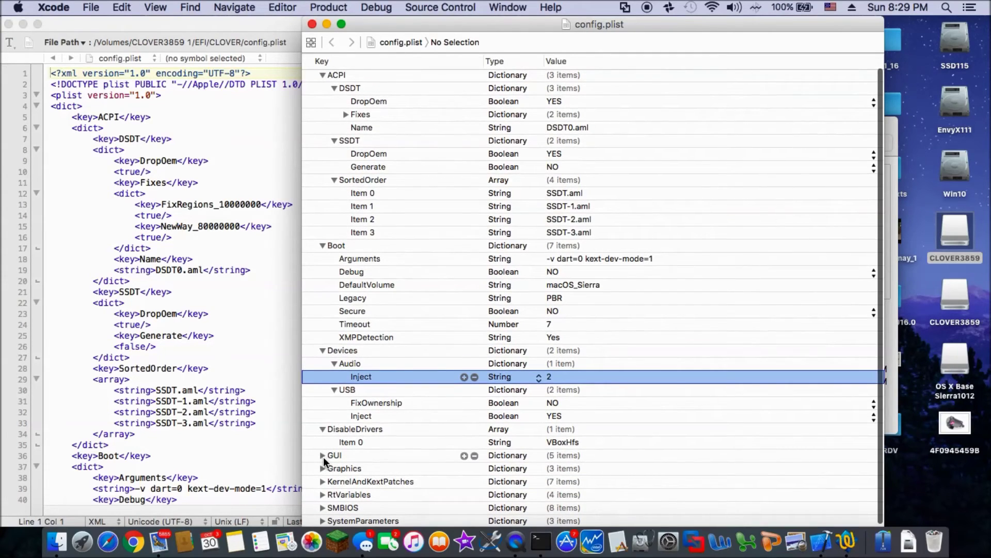
click(323, 455)
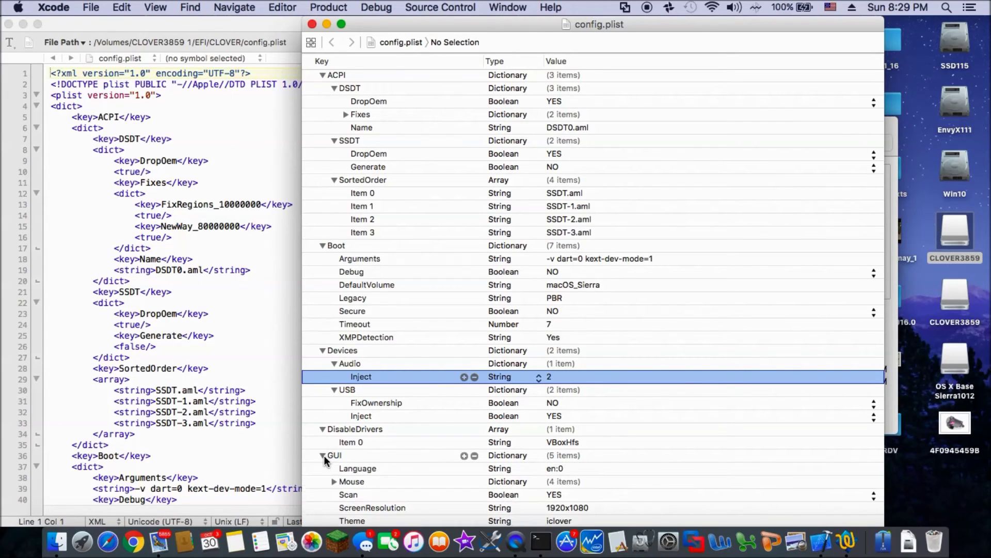
scroll(612, 436, down, 3)
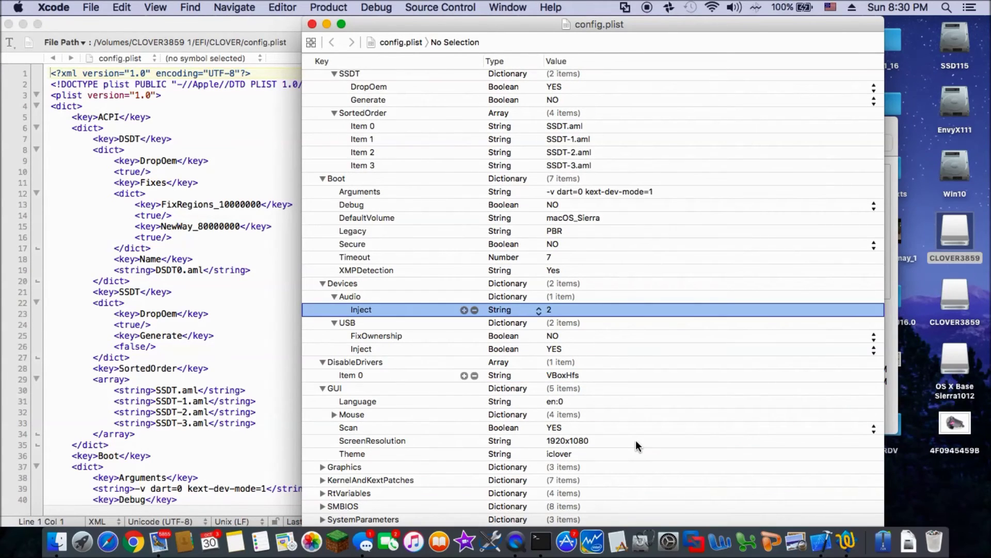
Step: Examine the Mouse settings under GUI and the Inject settings under Graphics in config.plist
click(335, 415)
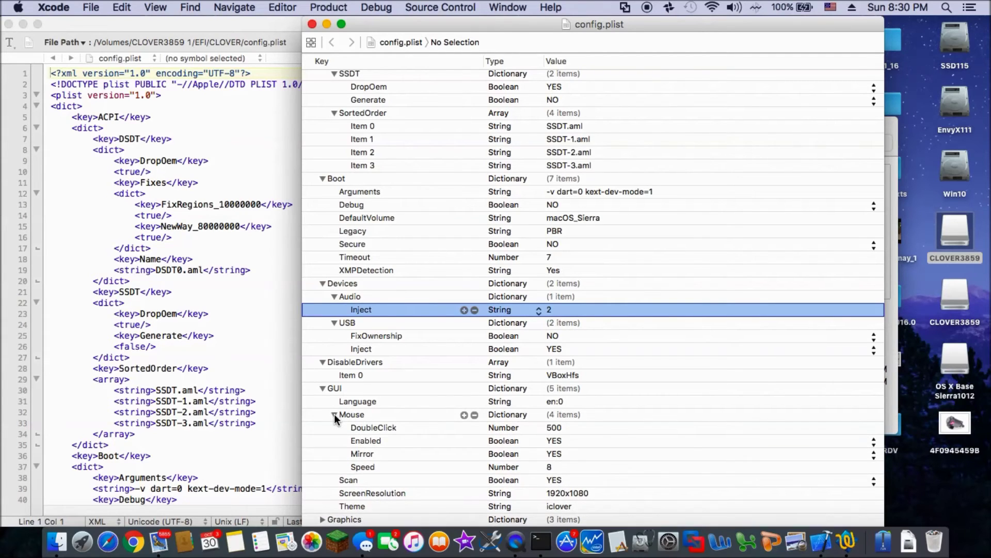
scroll(333, 415, down, 3)
click(323, 468)
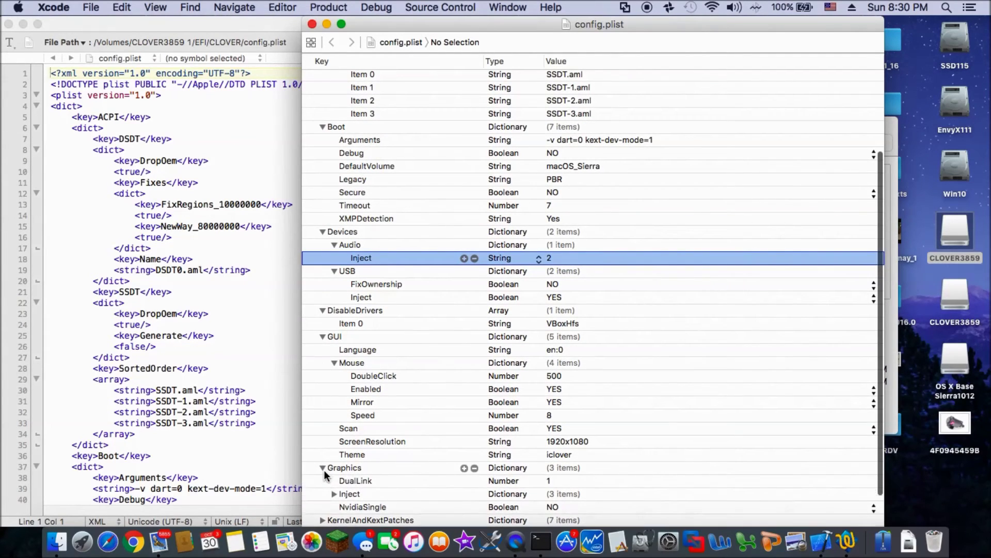
scroll(414, 408, down, 2)
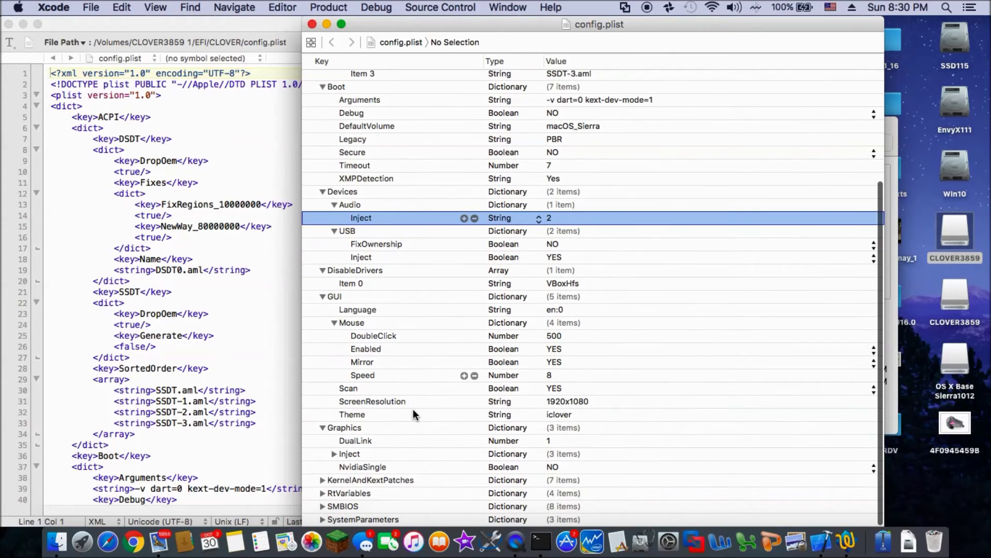
click(333, 454)
scroll(334, 450, down, 3)
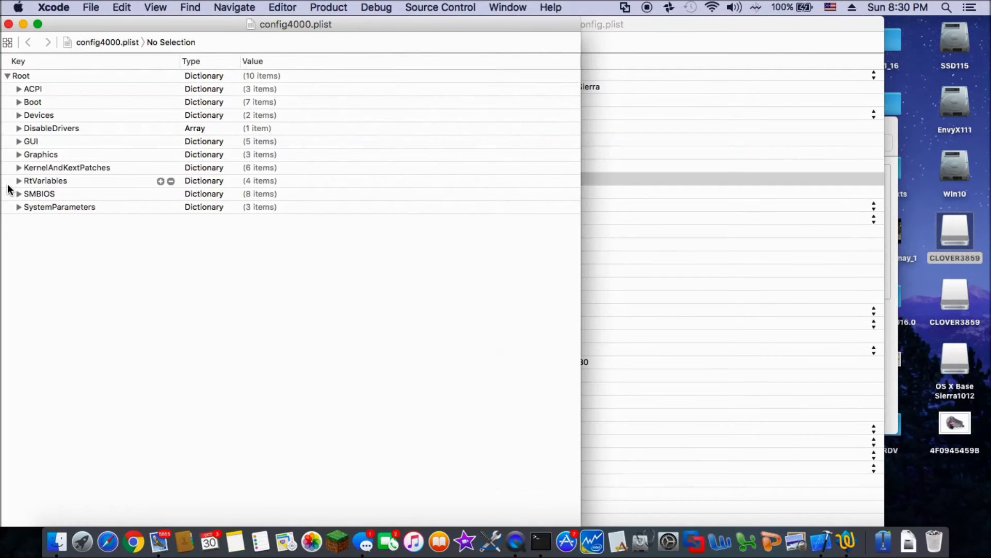
Step: Examine the Graphics Inject entries and the ig-platform-id in config4000.plist, and close that file
click(19, 155)
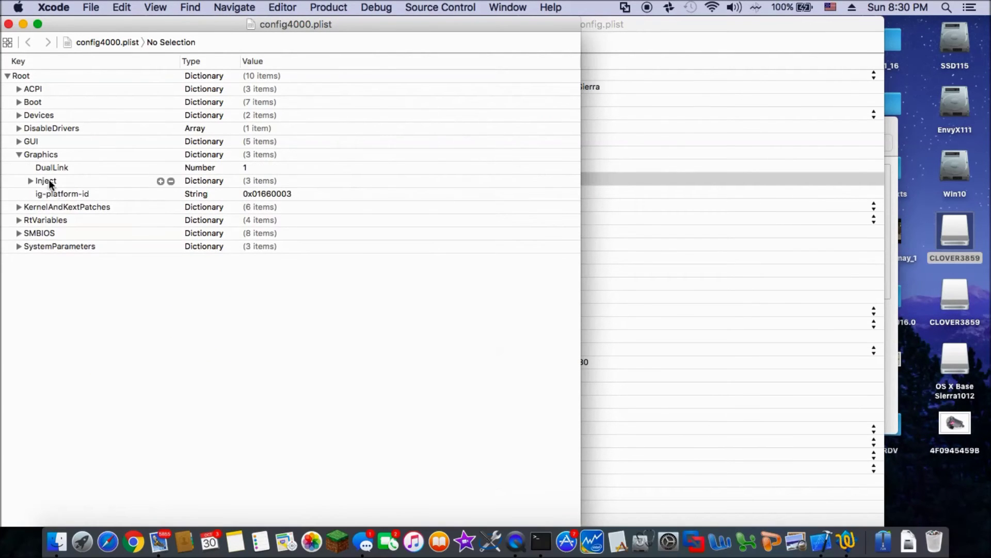
click(29, 181)
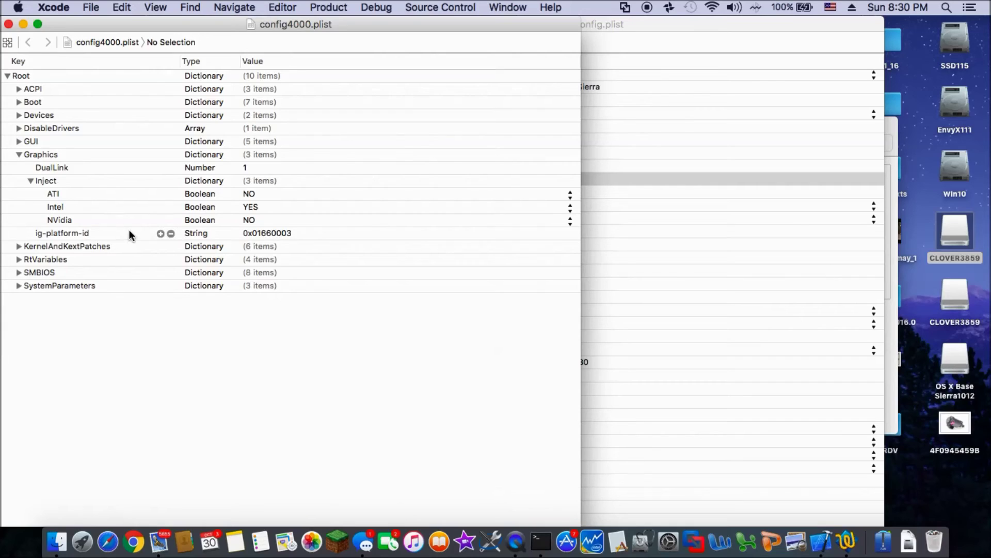
click(283, 233)
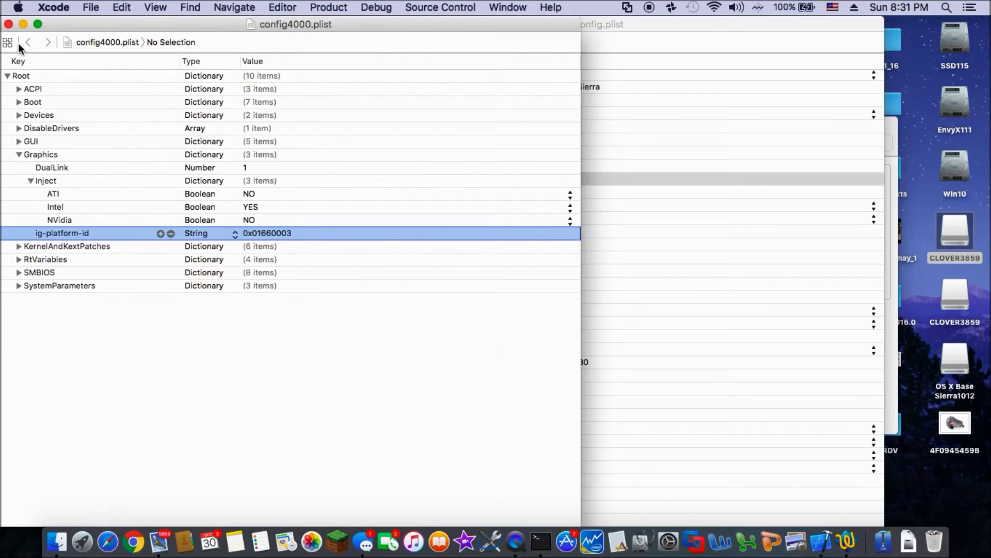
click(9, 24)
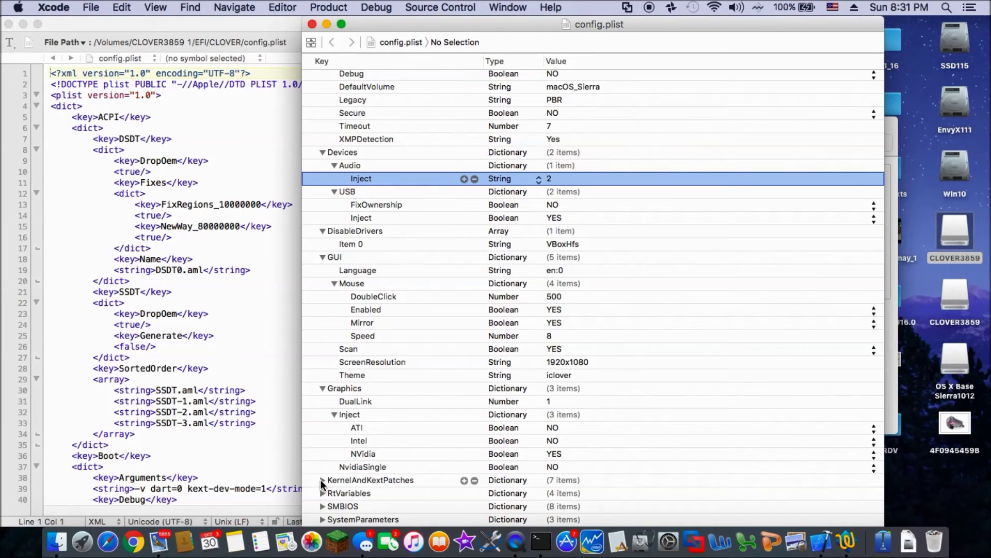
Step: Examine the KernelAndKextPatches and RtVariables sections of config.plist, including the ROM entry
click(322, 480)
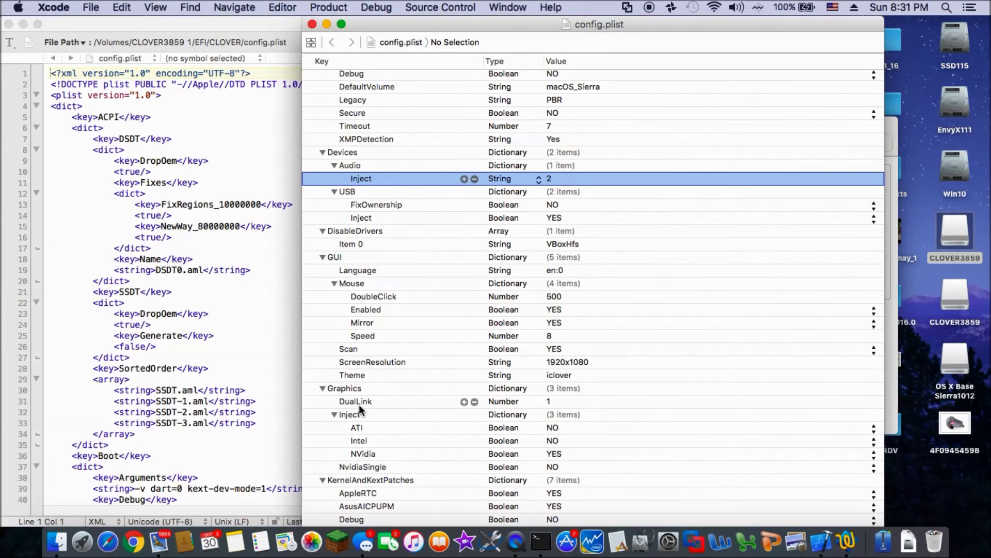
scroll(359, 405, down, 4)
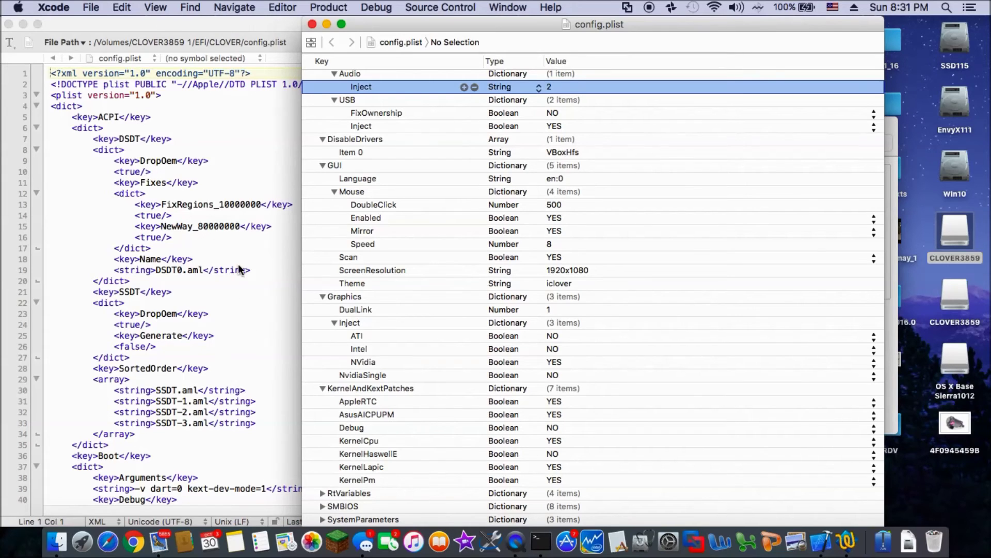
scroll(441, 388, up, 1)
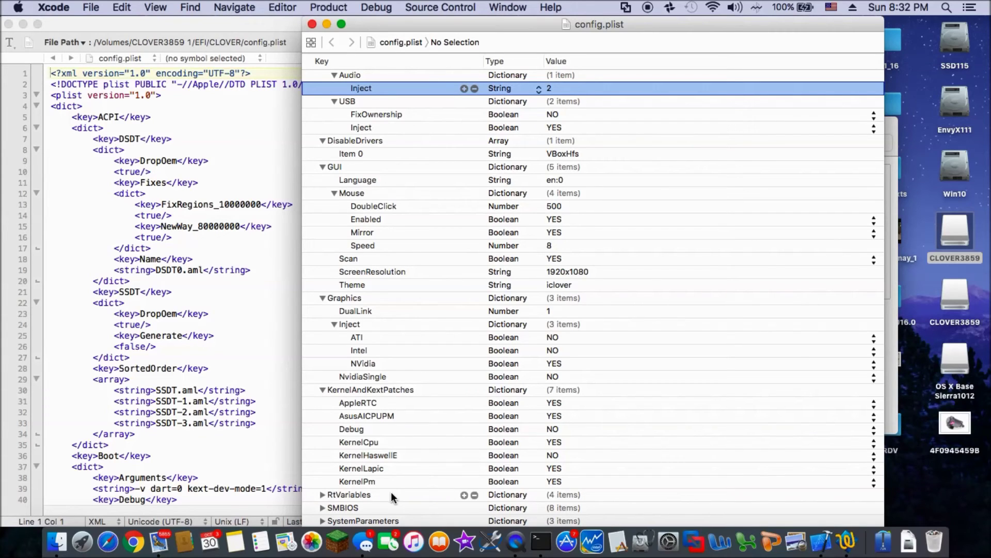
click(323, 494)
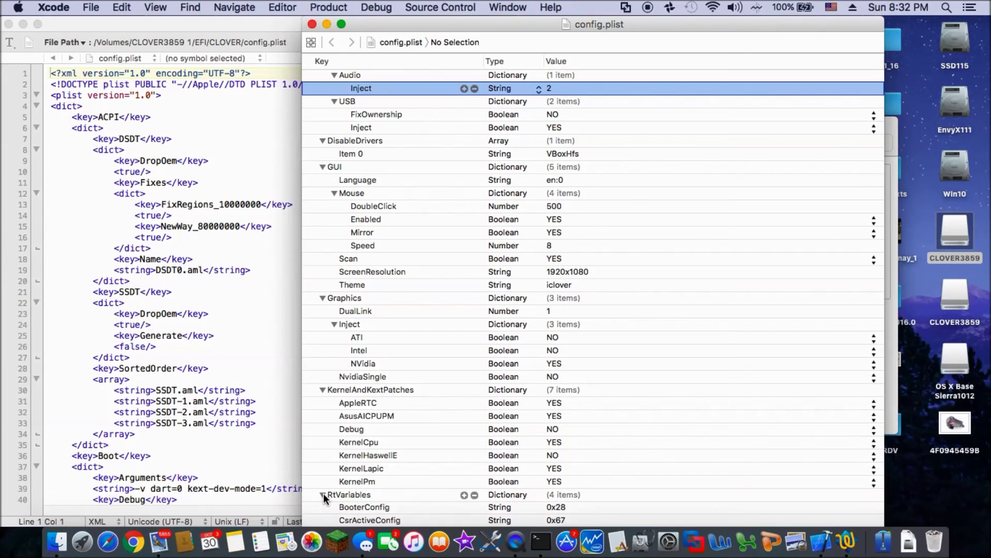
scroll(330, 455, down, 2)
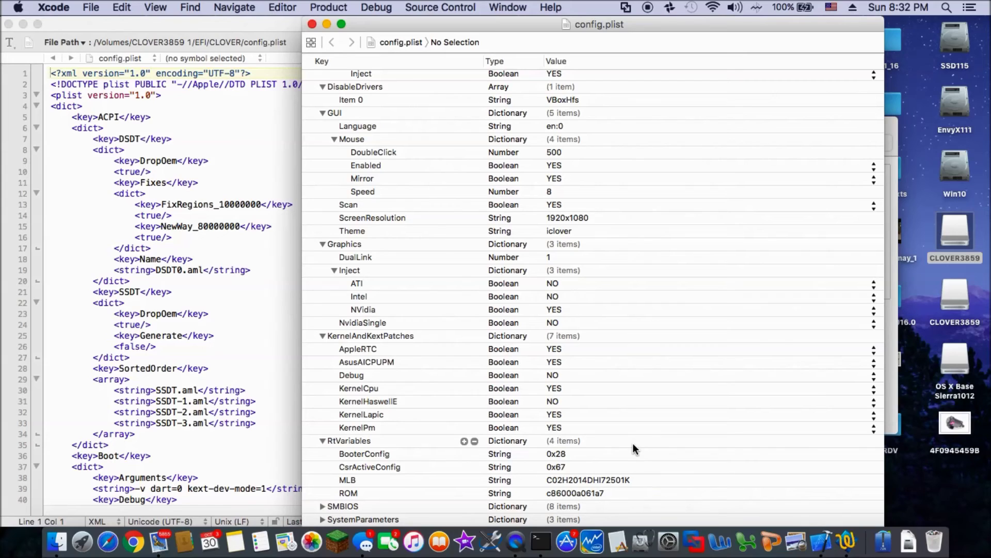
click(574, 492)
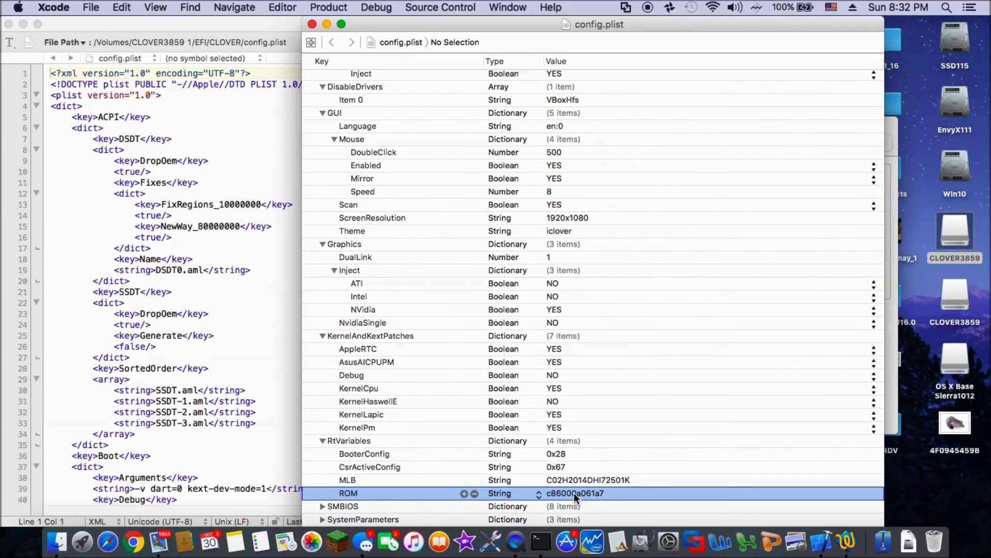
Step: Examine the SMBIOS section, including SmUUID, and the SystemParameters section of config.plist
click(322, 506)
scroll(429, 361, down, 4)
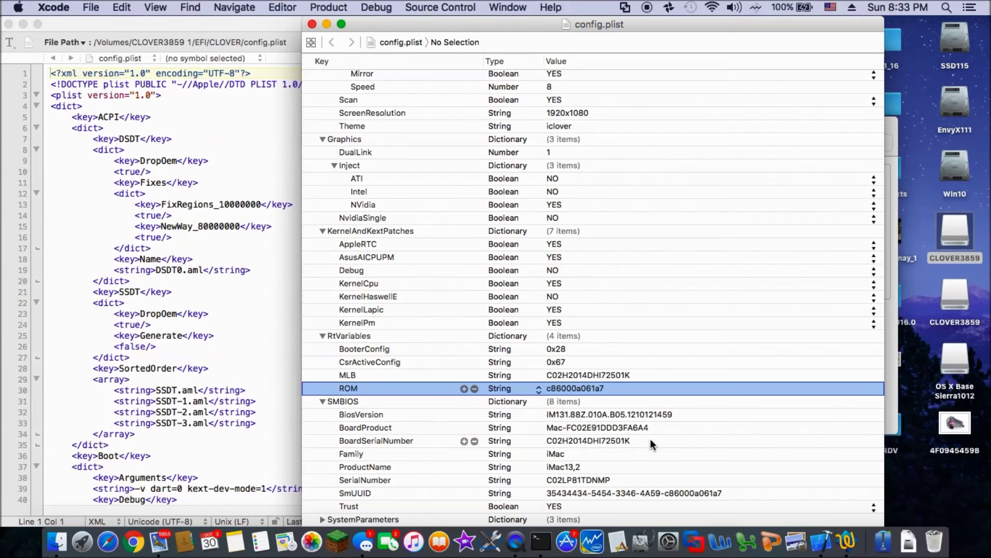
click(634, 496)
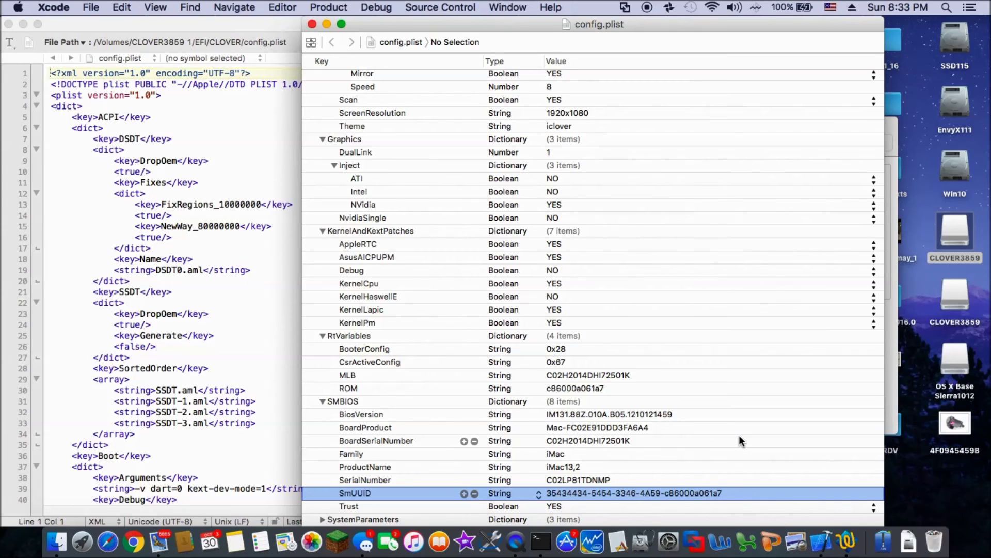
scroll(740, 440, up, 1)
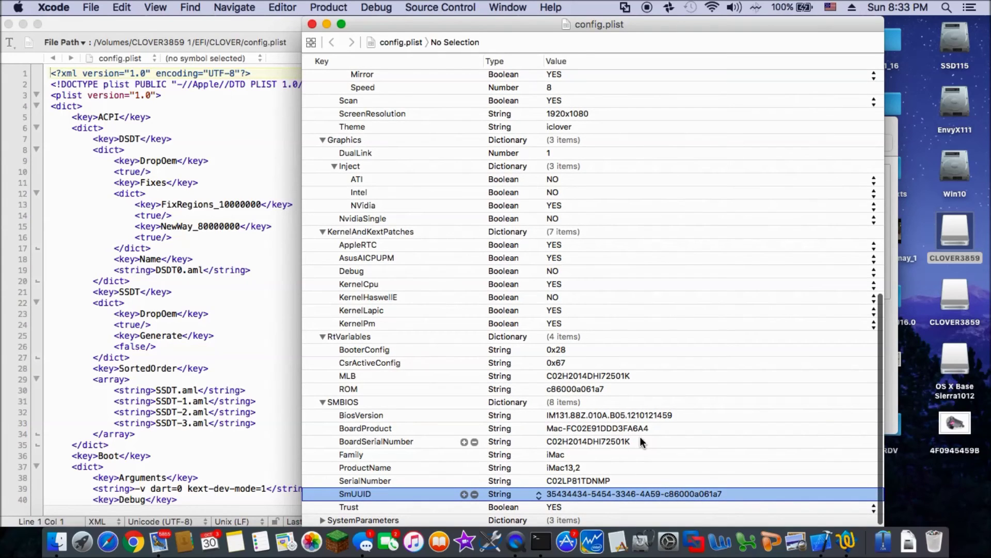
click(322, 520)
scroll(383, 411, down, 3)
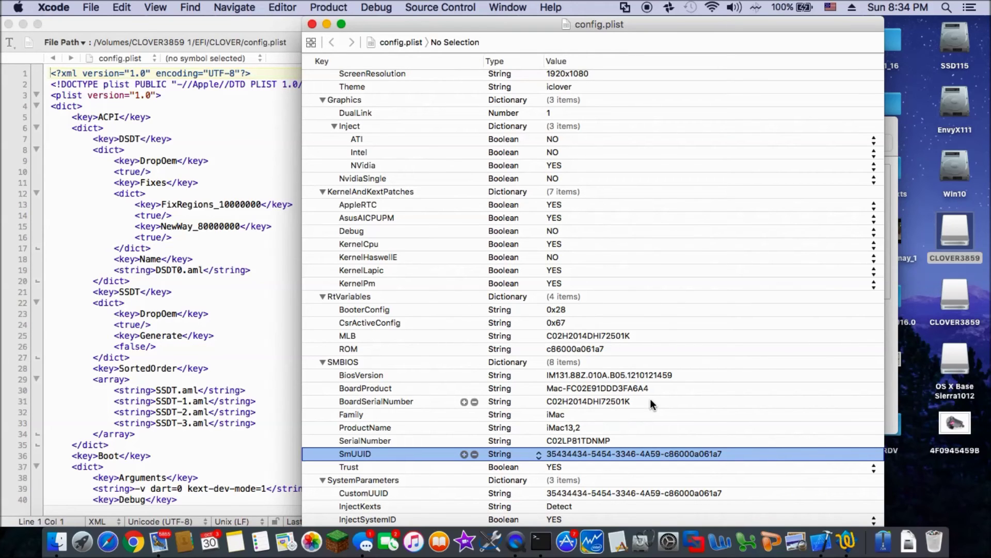
Step: Review the fully expanded config.plist once more from start to end and close its property list window
scroll(651, 400, up, 10)
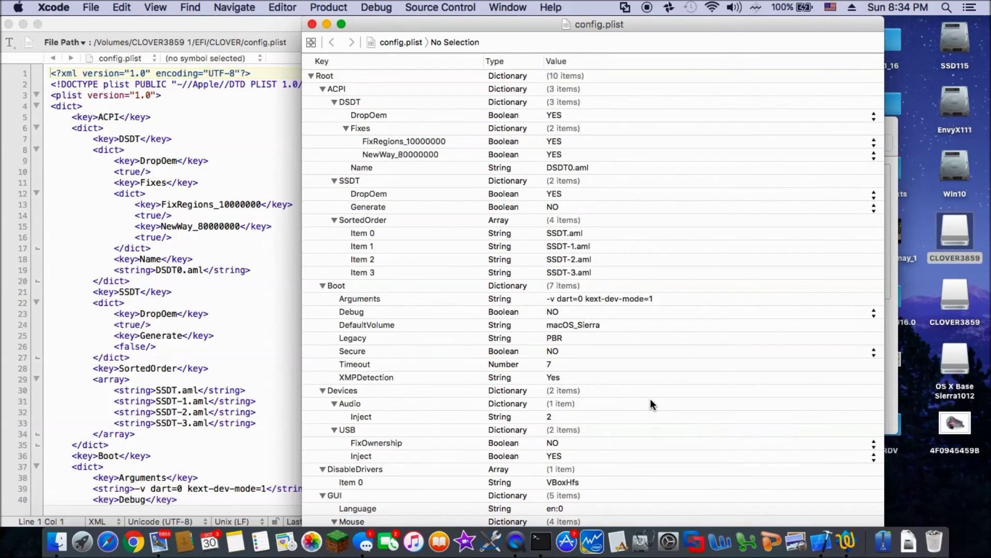
scroll(651, 400, down, 10)
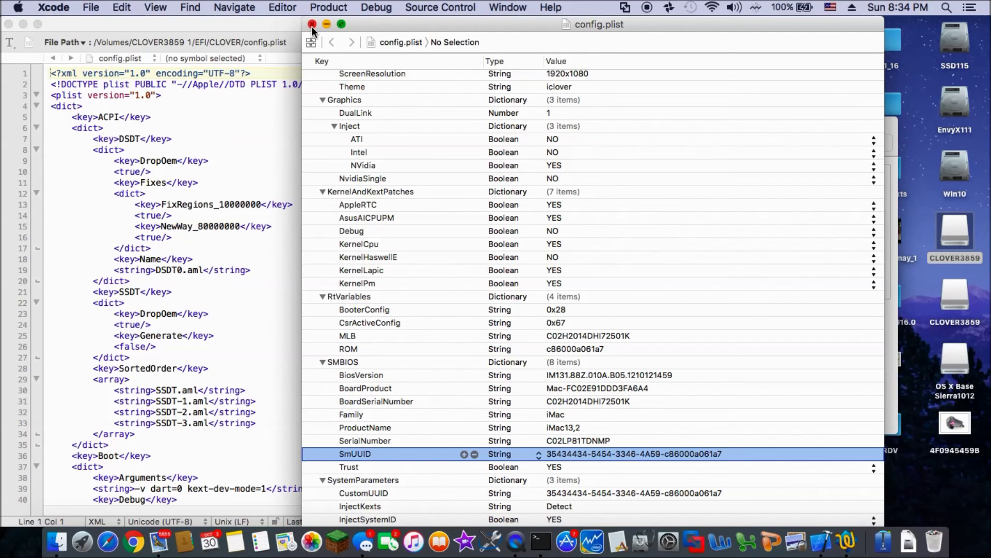
scroll(367, 315, up, 1)
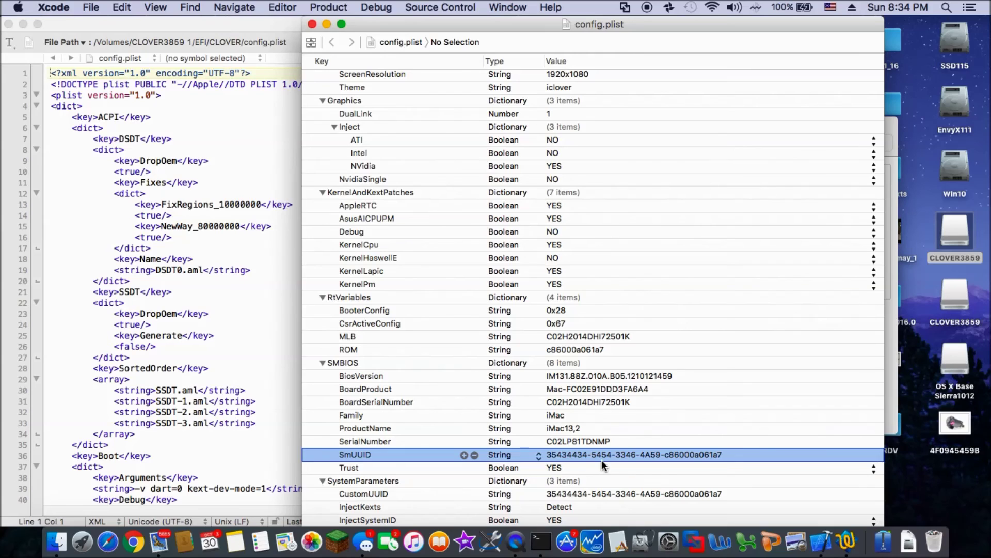
click(312, 24)
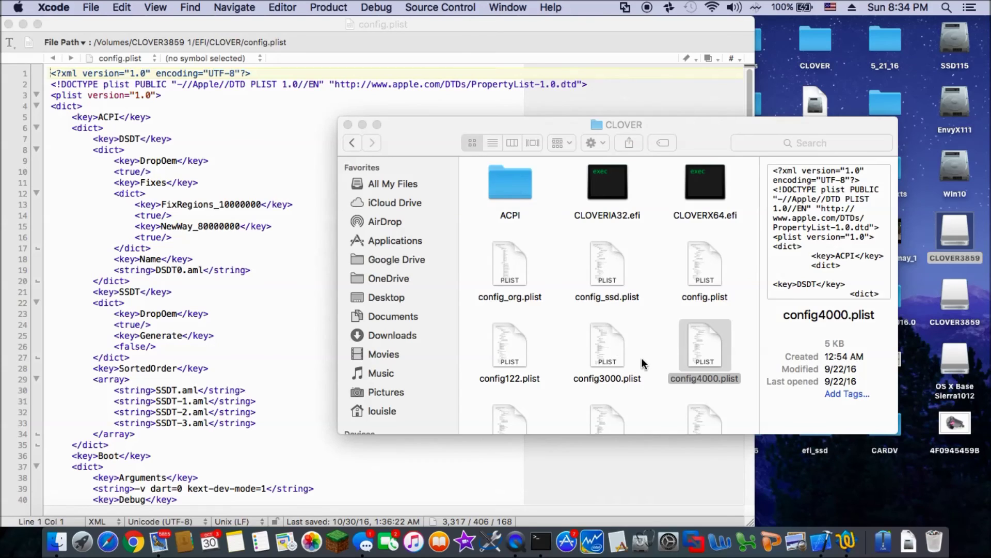
Step: Open config4400.plist from the CLOVER folder in Xcode and expand its KernelAndKextPatches section
scroll(641, 359, down, 2)
scroll(641, 357, down, 3)
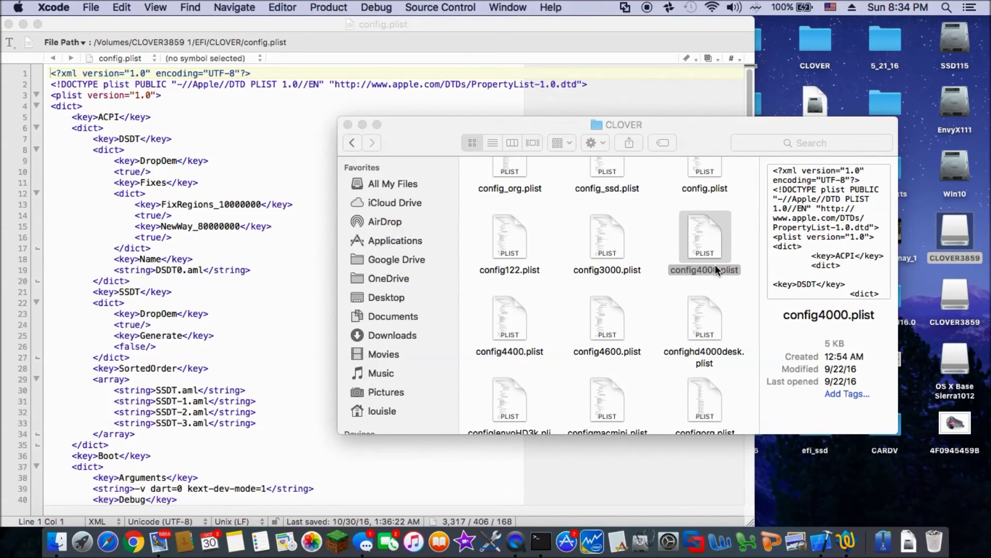
click(519, 351)
double_click(519, 351)
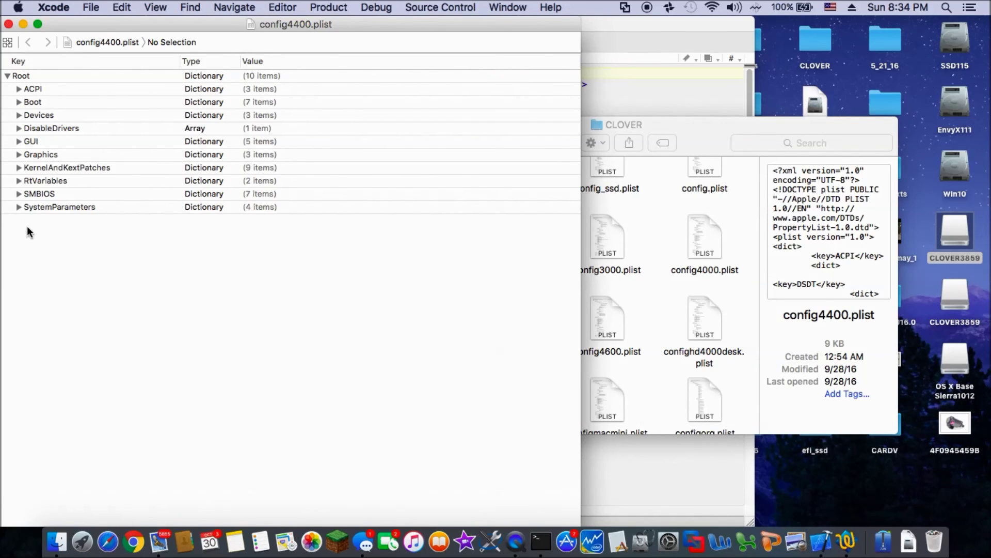
click(19, 168)
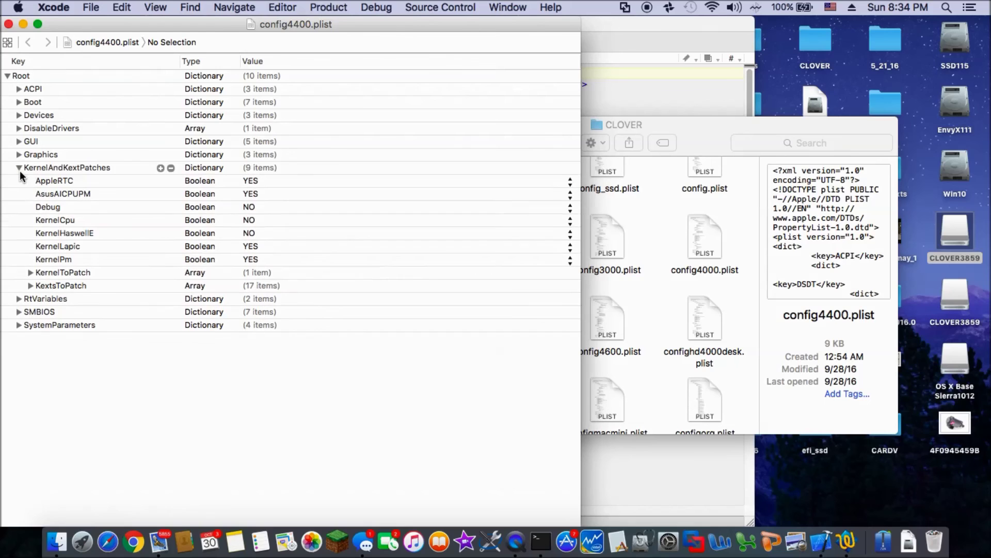
Step: Close the config.plist text window and examine KextsToPatch and the first KernelToPatch item in config4400.plist
drag(184, 23, 390, 23)
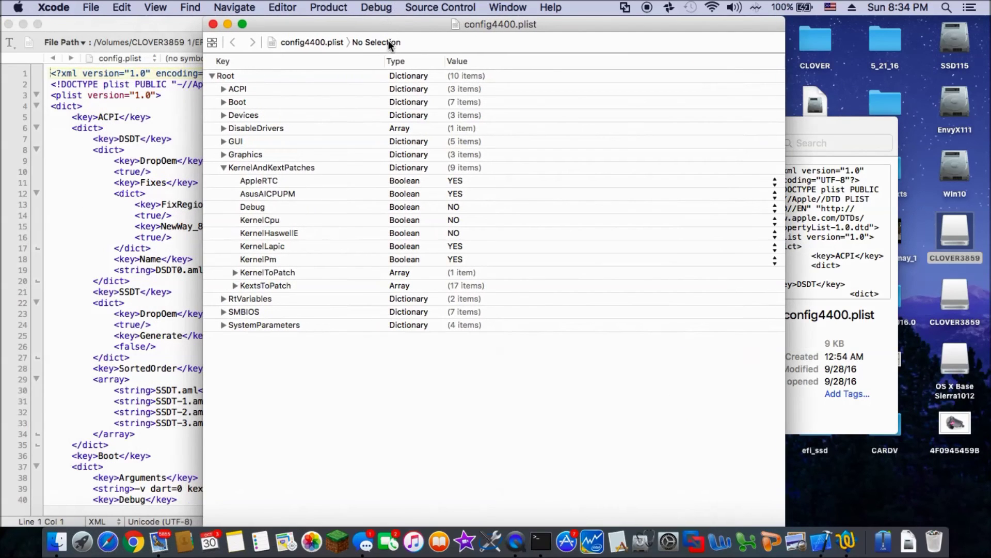
click(8, 25)
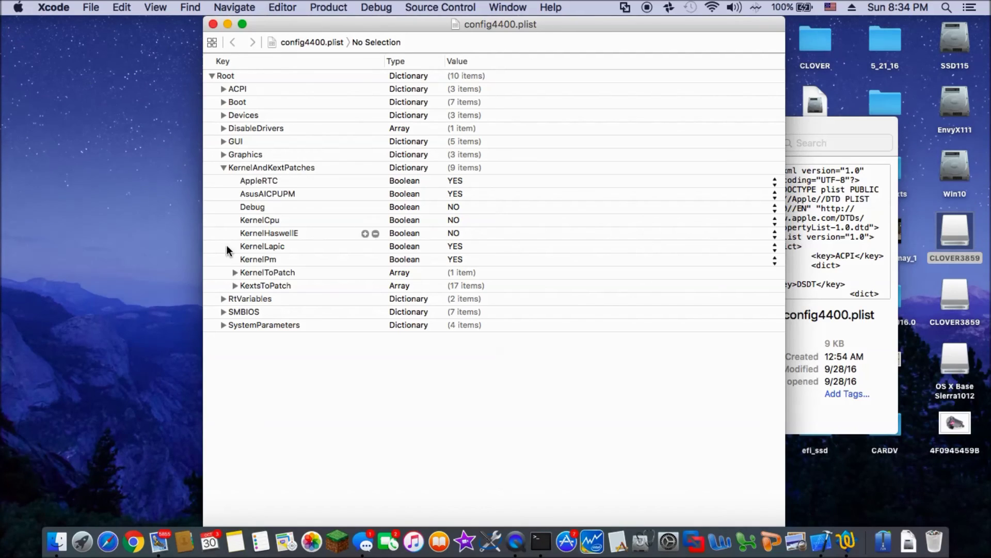
click(232, 285)
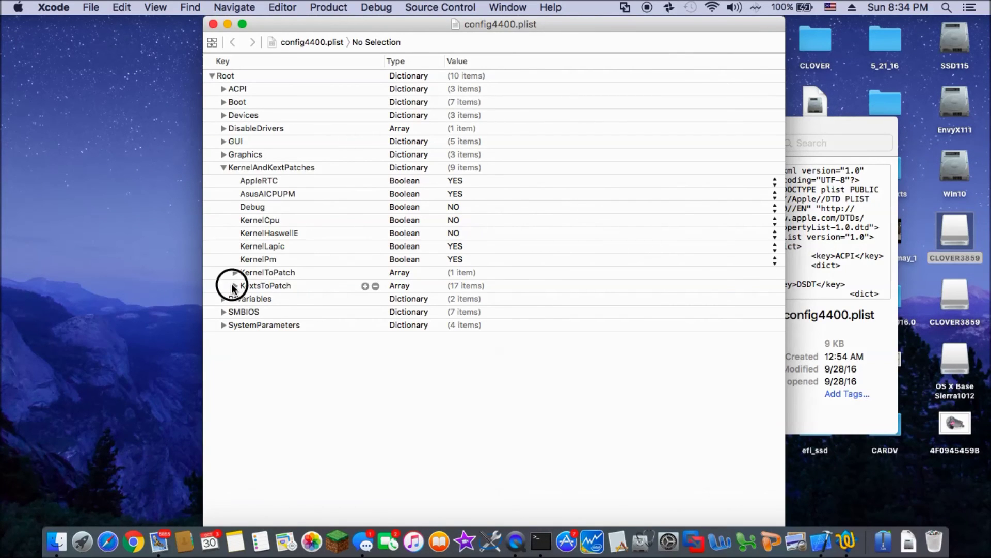
click(233, 271)
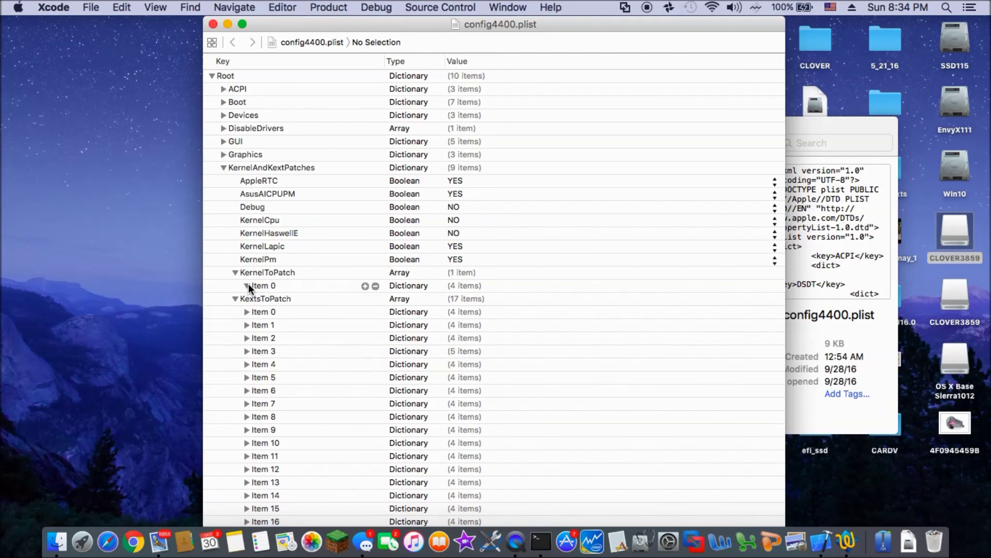
click(246, 286)
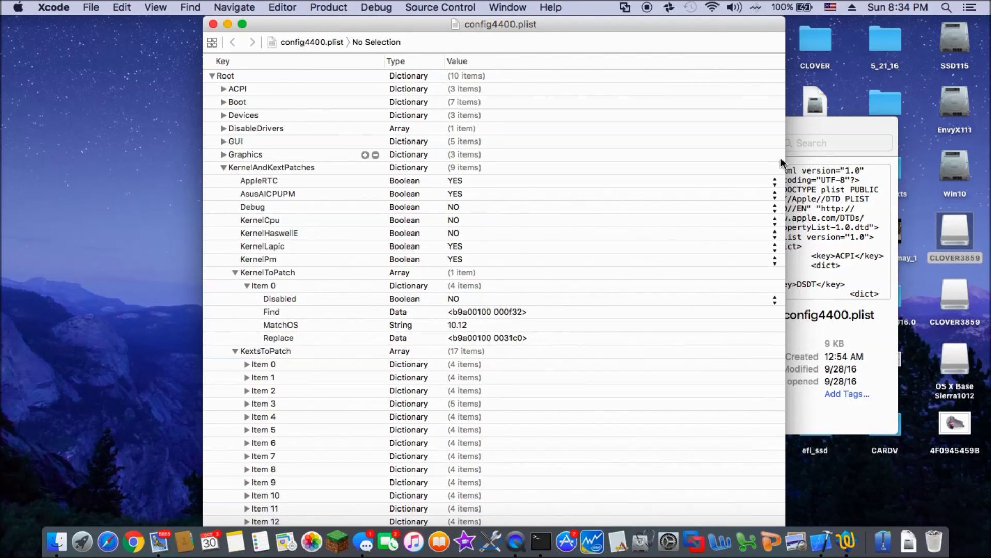
Step: Open config4400.plist in TextWrangler as well and move its Xcode window aside so the source text can be read
click(827, 122)
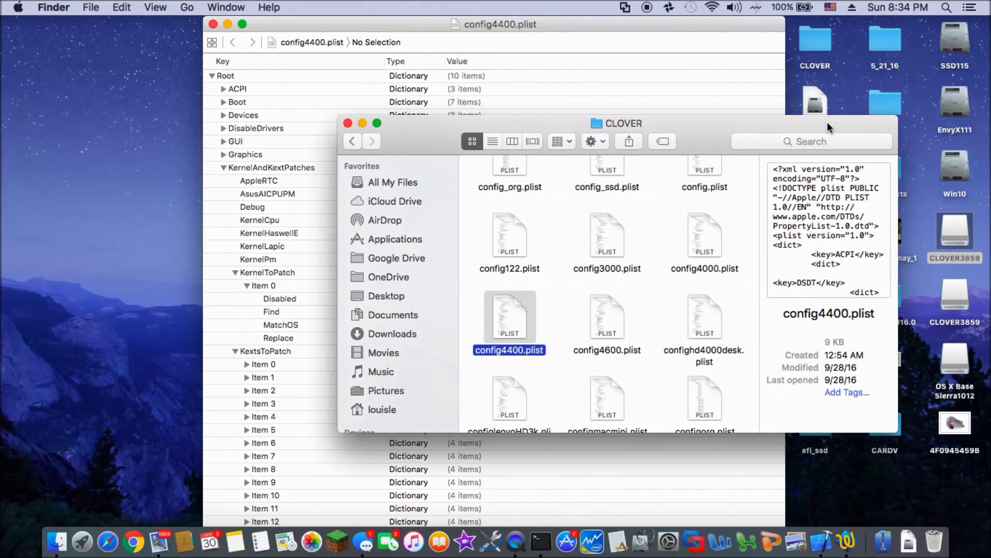
right_click(519, 349)
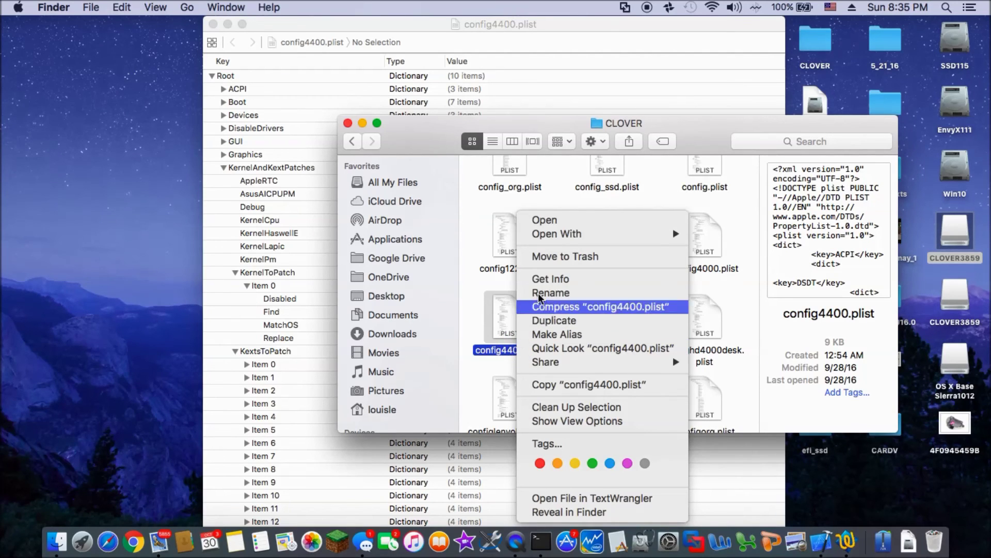
mouse_move(605, 235)
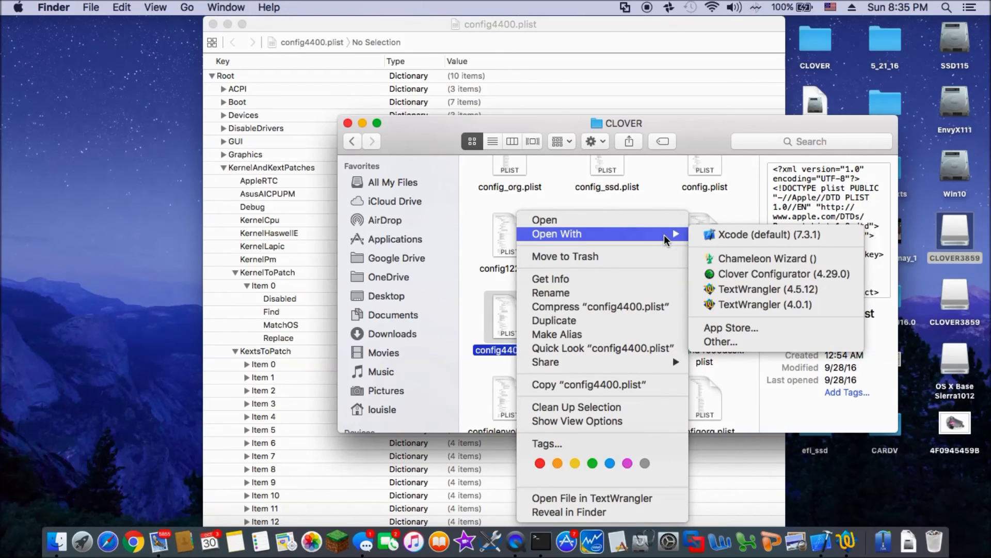
click(713, 291)
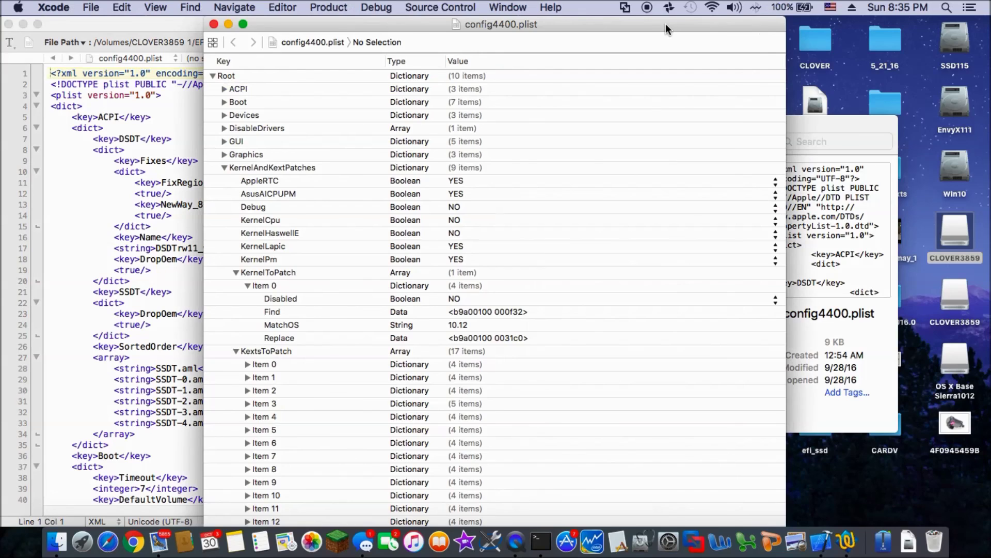
drag(665, 23, 852, 6)
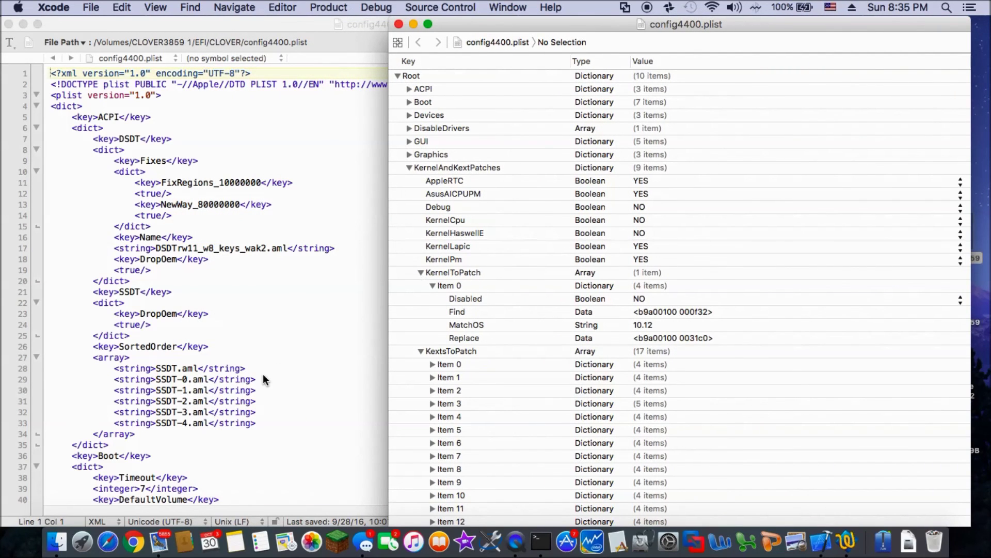
Step: Look through the config4400.plist source text and locate its KernelToPatch entry
scroll(263, 376, down, 20)
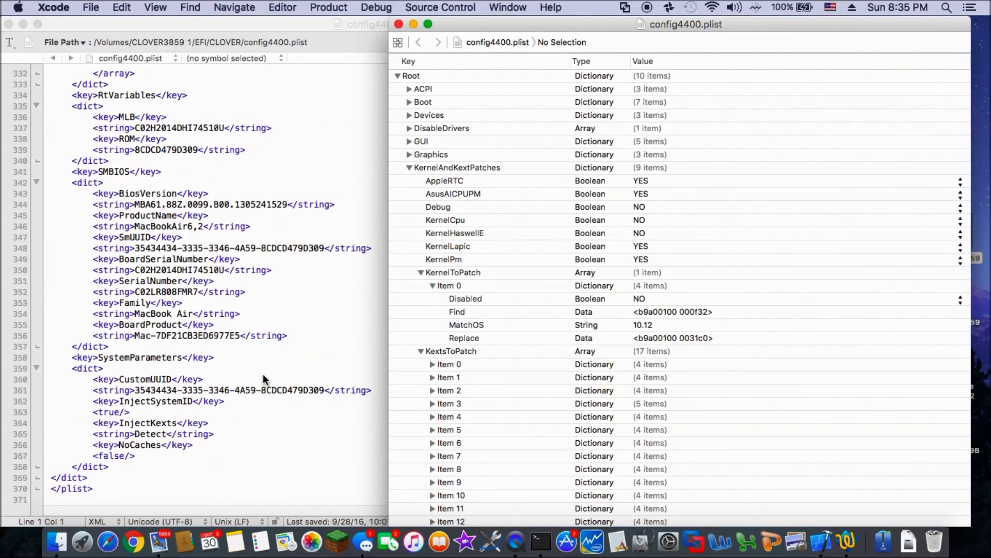
scroll(263, 375, up, 20)
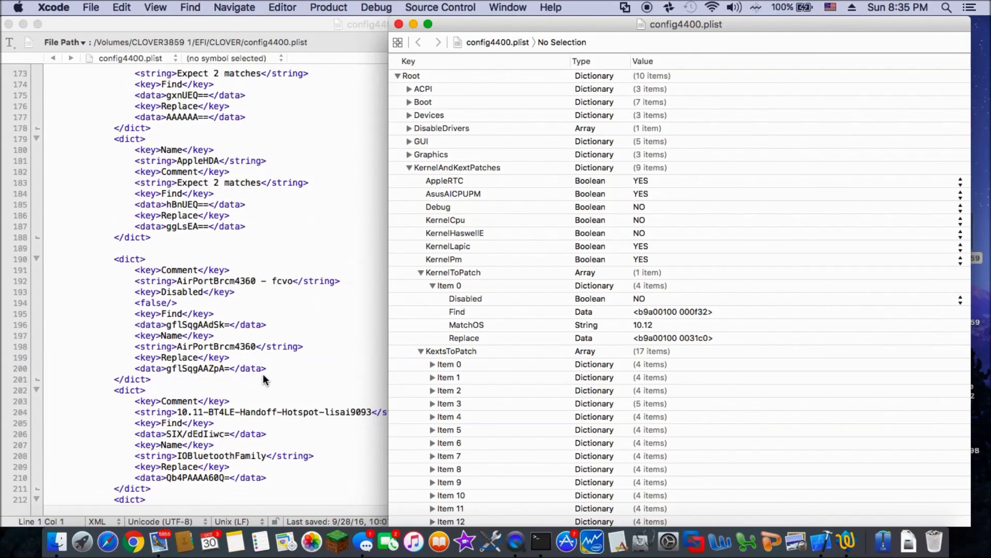
scroll(263, 379, up, 1)
scroll(263, 379, up, 8)
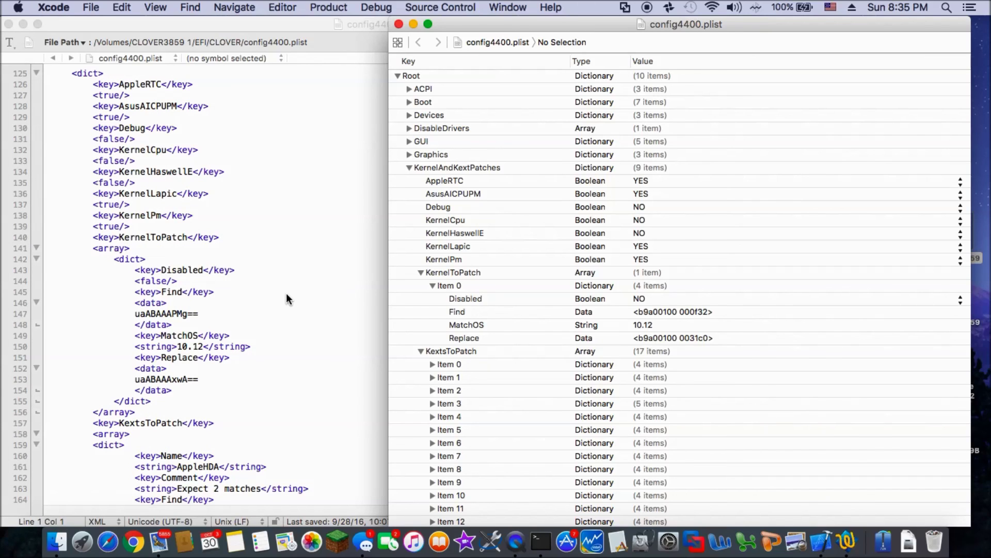
scroll(286, 298, up, 2)
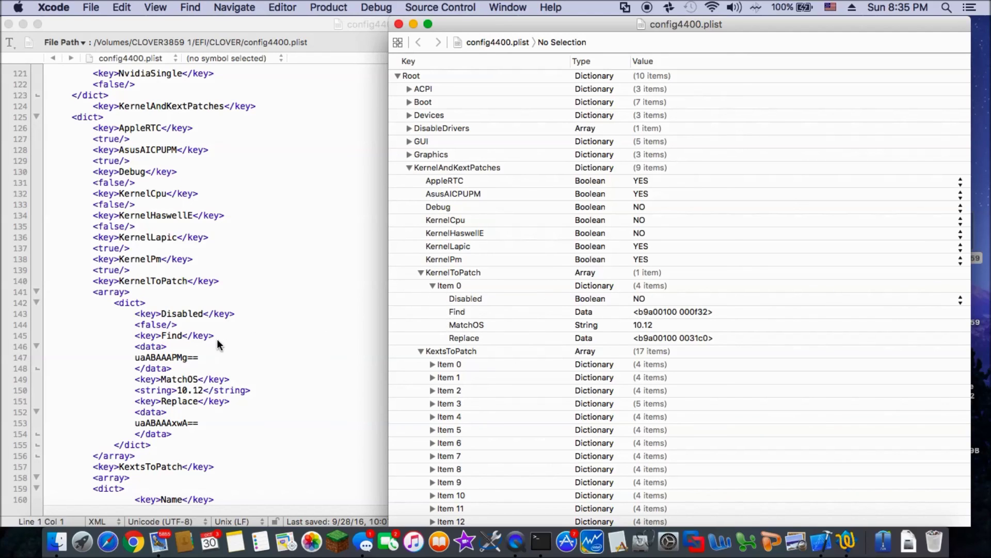
Step: Compare the KernelToPatch Find data in the Xcode property list with the encoded Find value in the source text
double_click(662, 313)
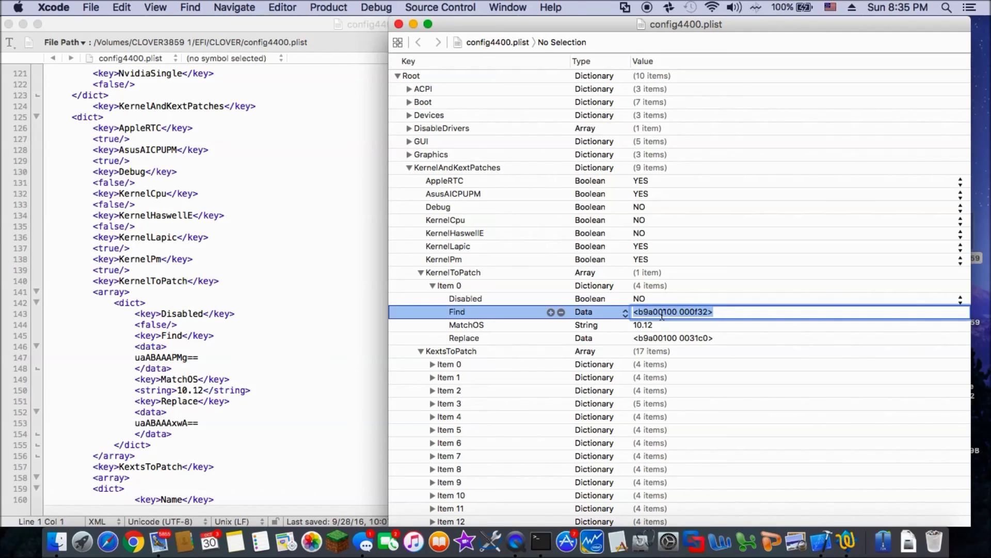
click(162, 359)
click(163, 359)
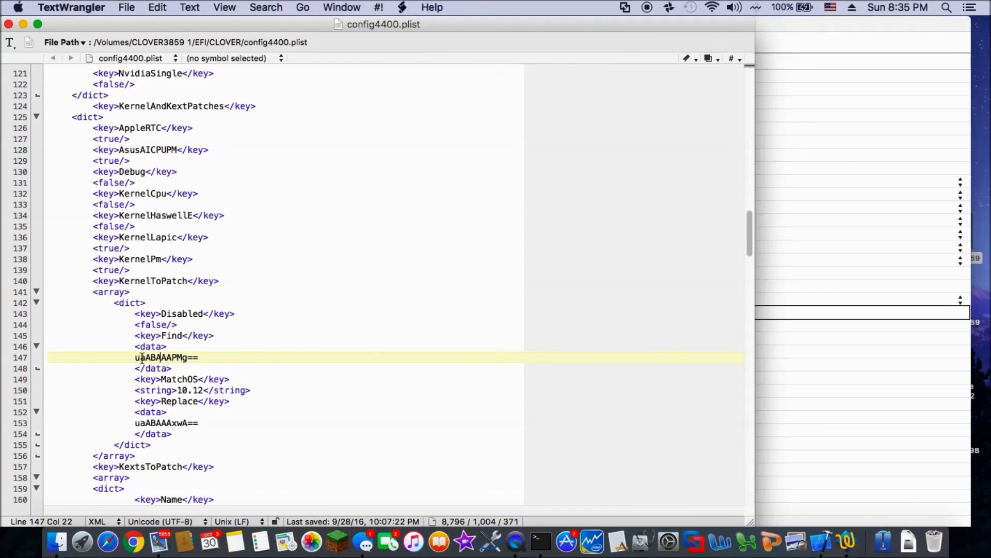
drag(135, 358, 238, 355)
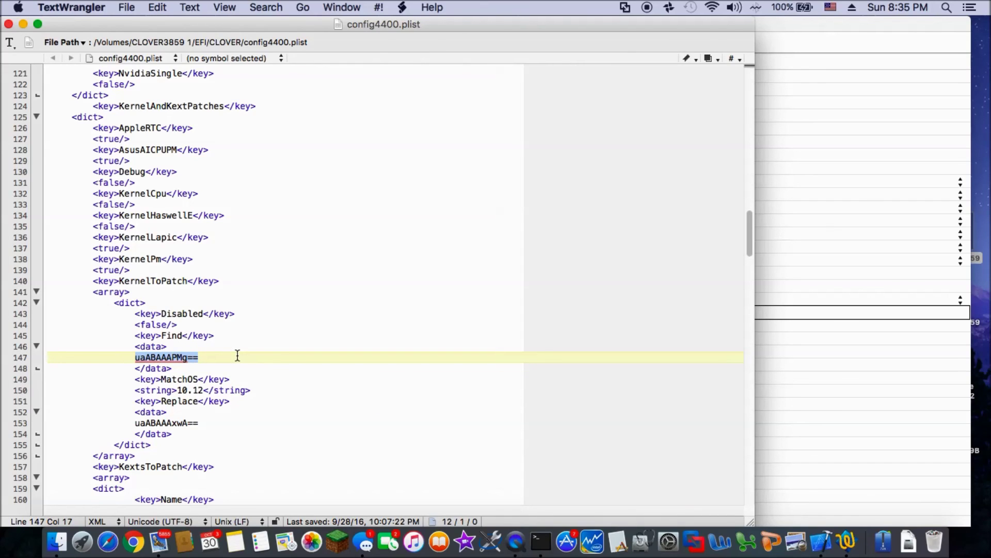
click(811, 311)
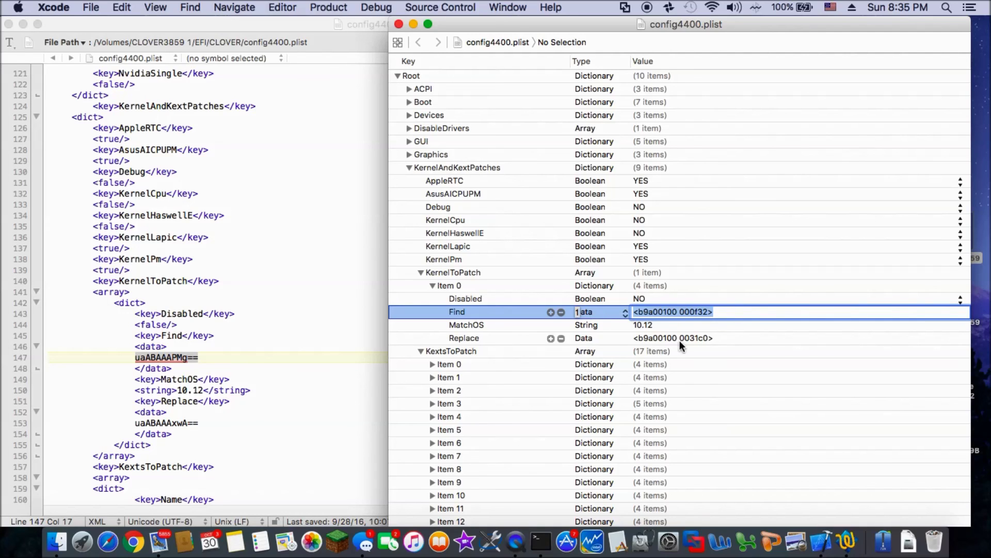
click(772, 377)
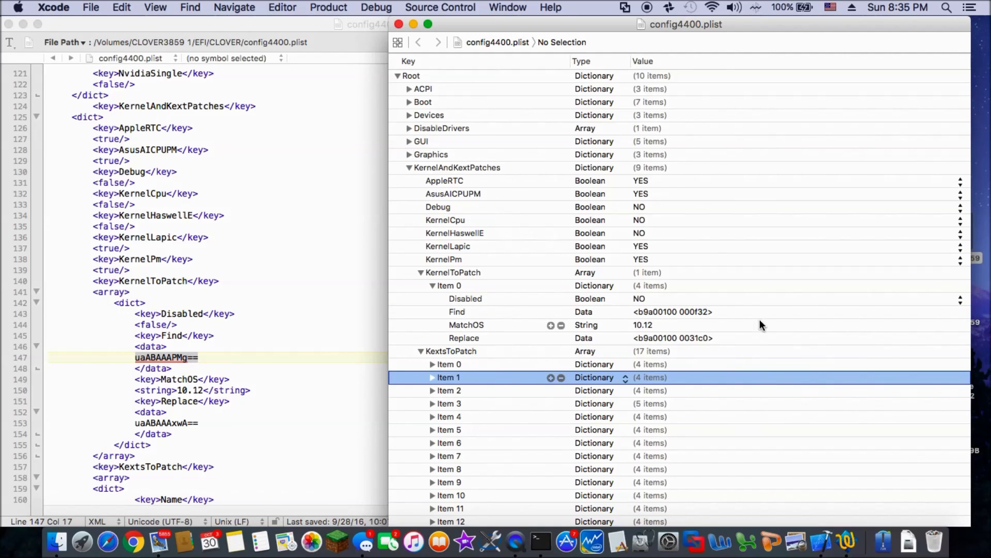
click(773, 314)
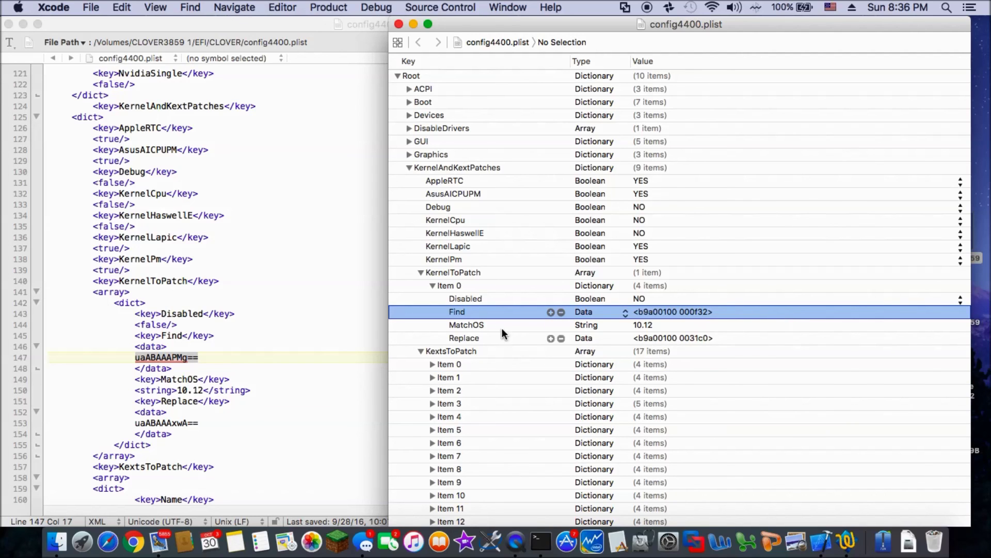
Step: Close config4400.plist, look over the config files in the CLOVER folder, and close the folder window
click(400, 24)
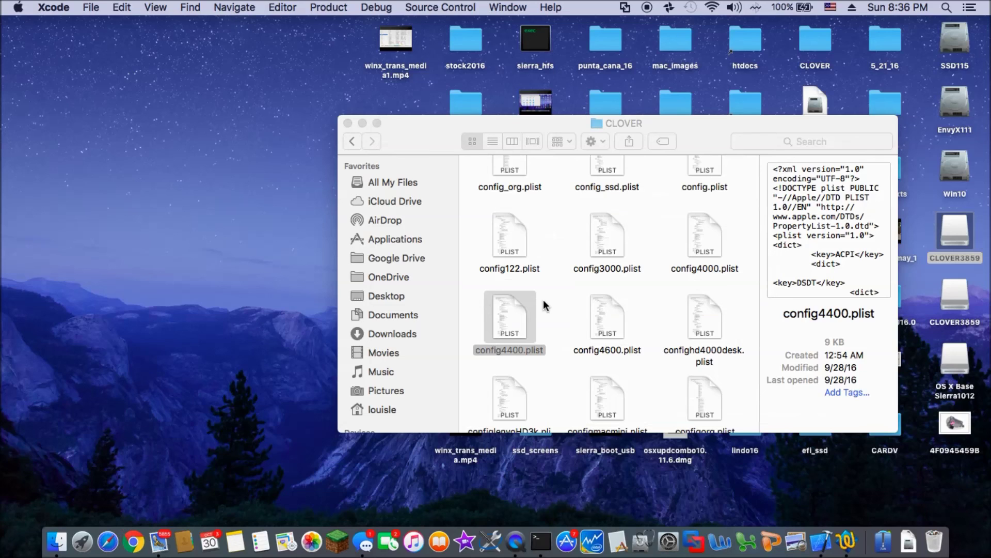
scroll(542, 303, down, 5)
scroll(544, 304, up, 5)
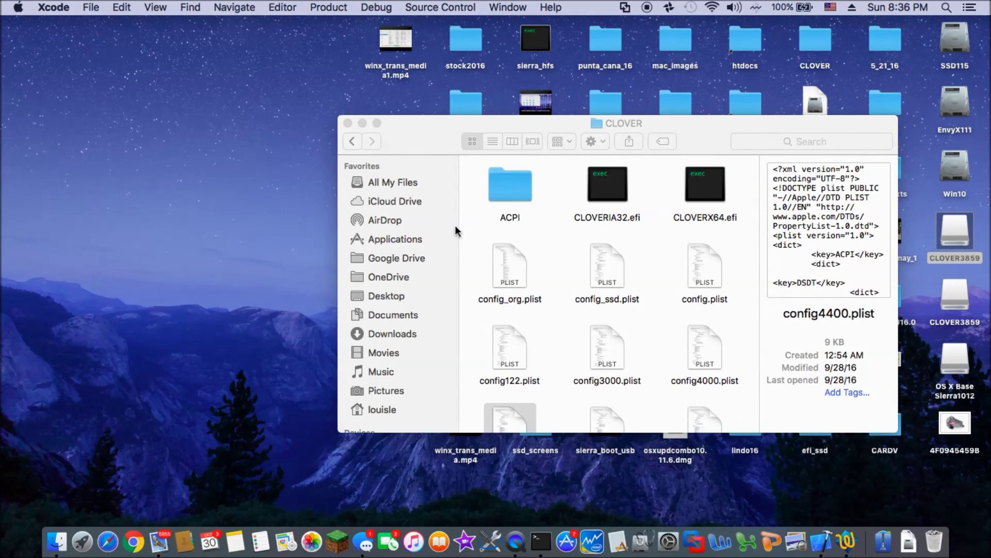
click(348, 123)
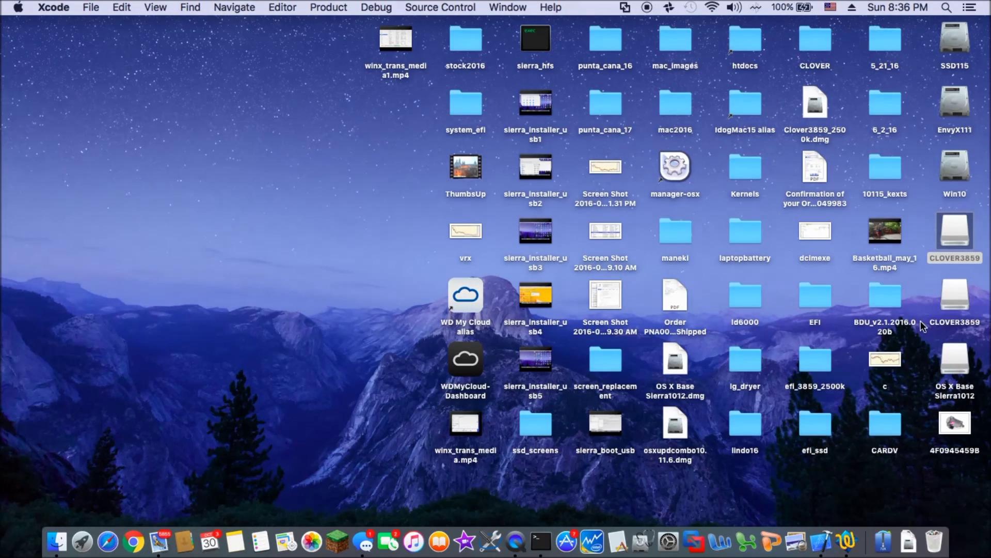
Step: Open both CLOVER3859 volumes from the desktop and arrange their windows side by side
double_click(961, 304)
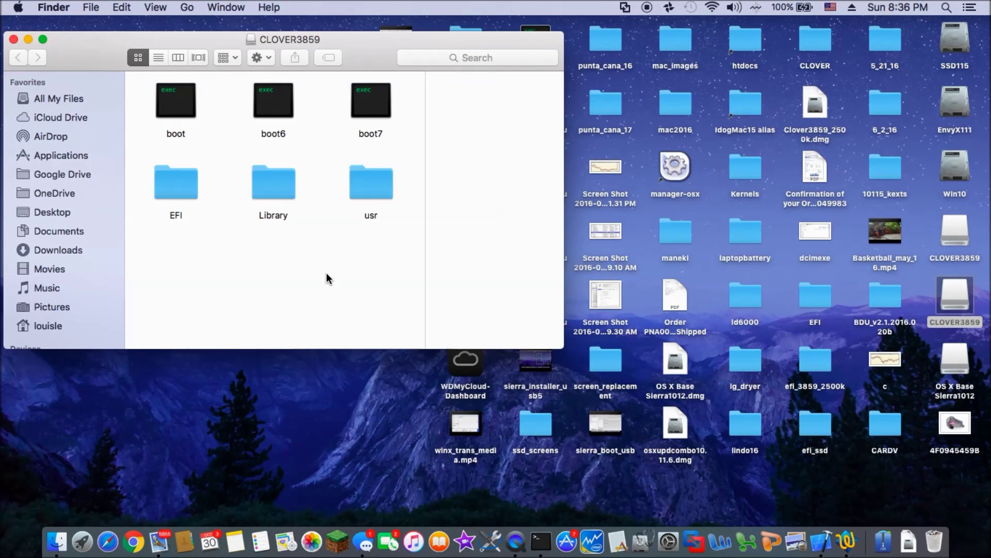
double_click(962, 240)
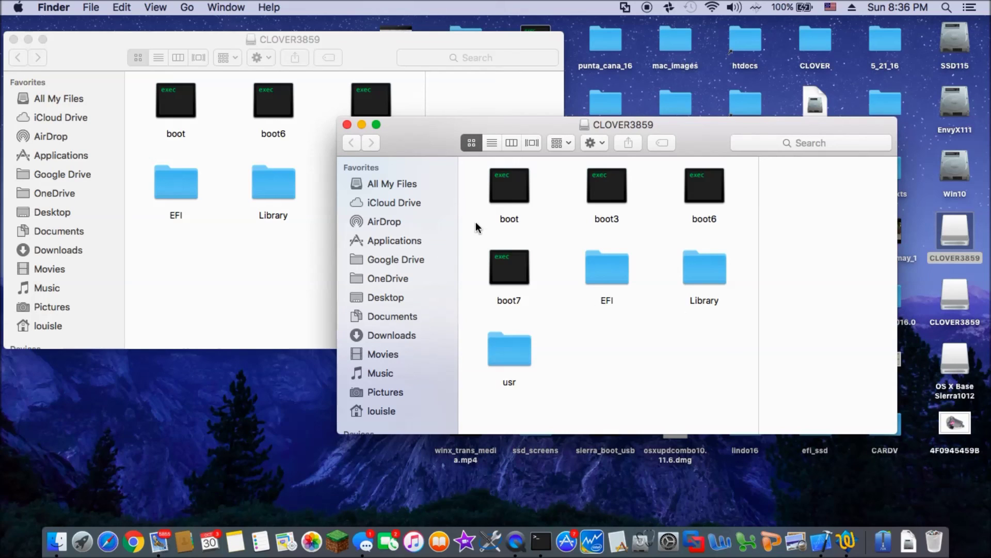
drag(403, 146, 494, 86)
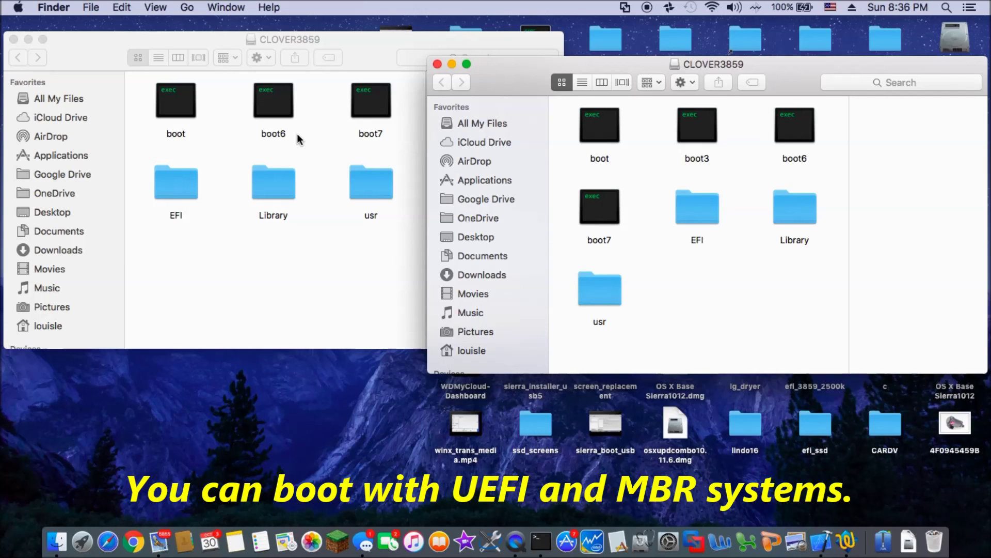
Step: Copy boot3 to the root of the CLOVER3859 volume that lacks it and close both volume windows
click(700, 155)
right_click(701, 160)
click(750, 327)
right_click(284, 280)
click(323, 374)
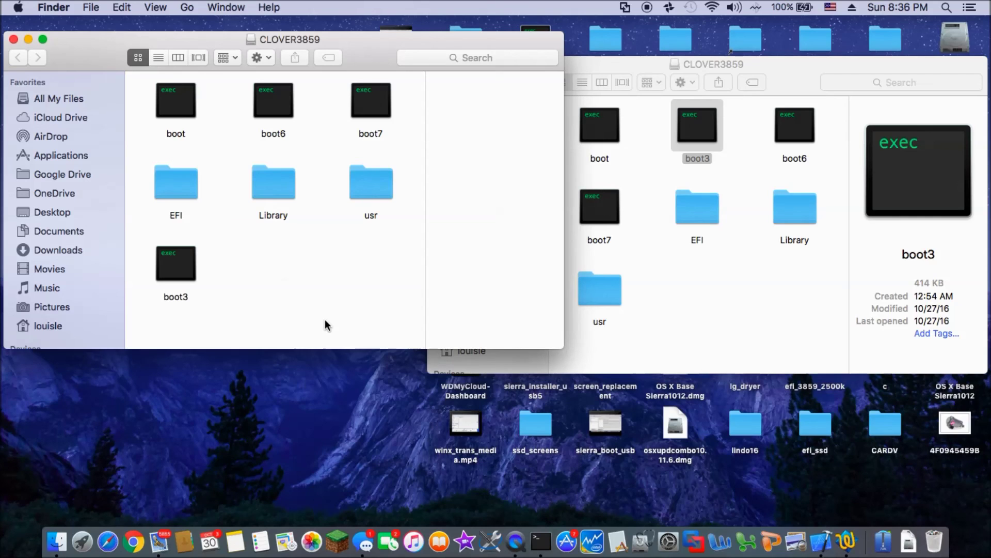
click(14, 40)
click(439, 64)
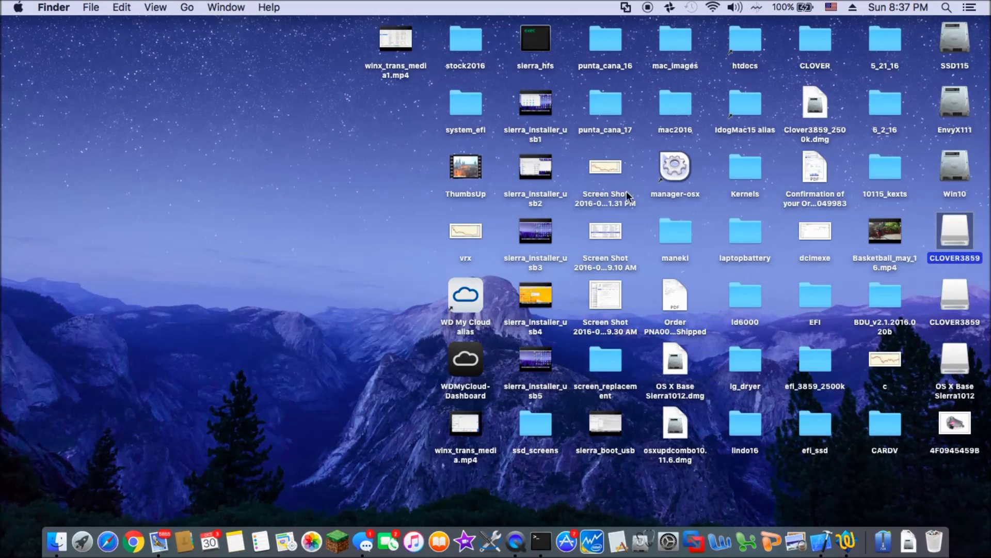